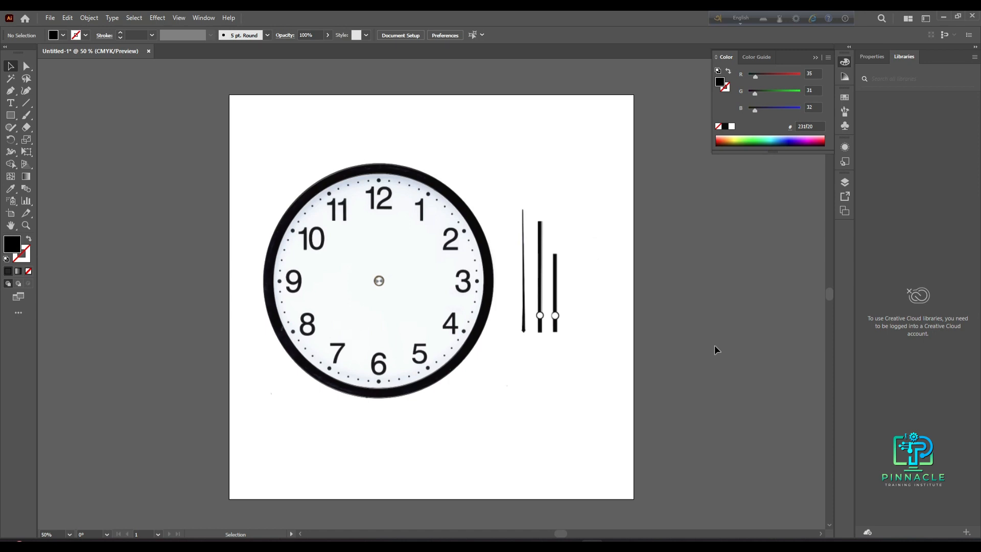
- Move the clock reference image up off the artboard to leave a blank workspace
click(541, 381)
mouse_move(493, 335)
mouse_down()
mouse_move(478, 341)
mouse_move(506, 346)
mouse_up()
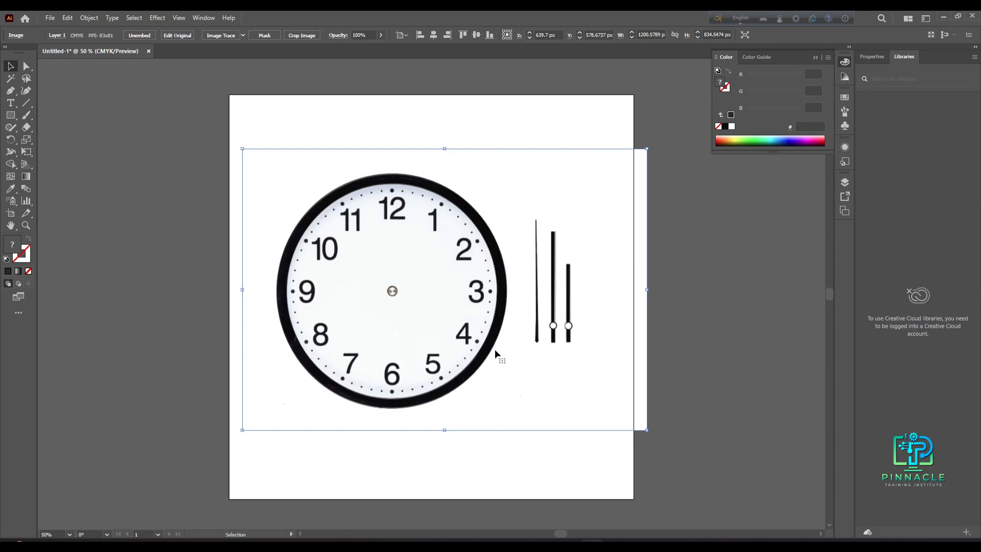
scroll(495, 352, down, 2)
drag(462, 294, 453, 97)
scroll(456, 326, down, 2)
scroll(458, 332, up, 3)
key(space)
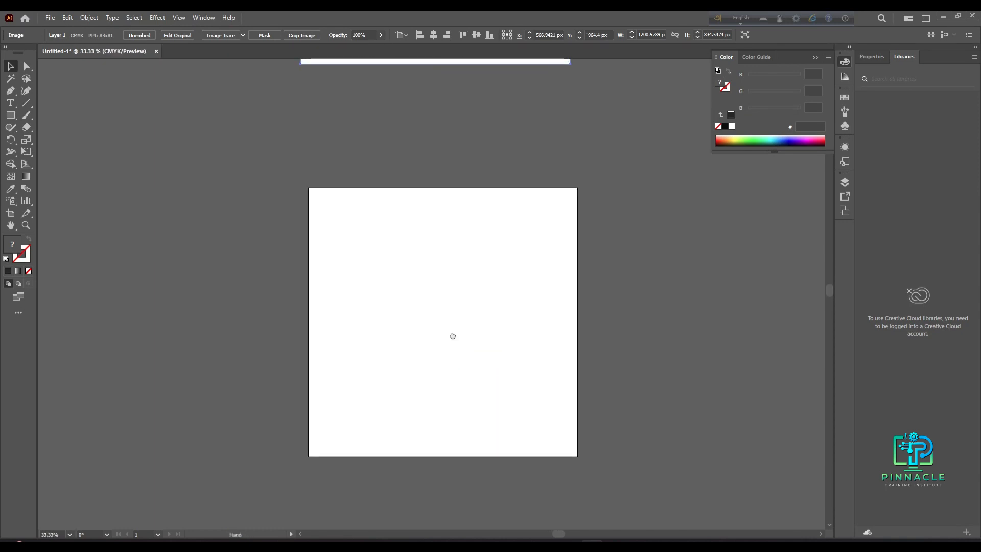
drag(452, 336, 442, 305)
scroll(435, 320, up, 1)
scroll(436, 319, up, 1)
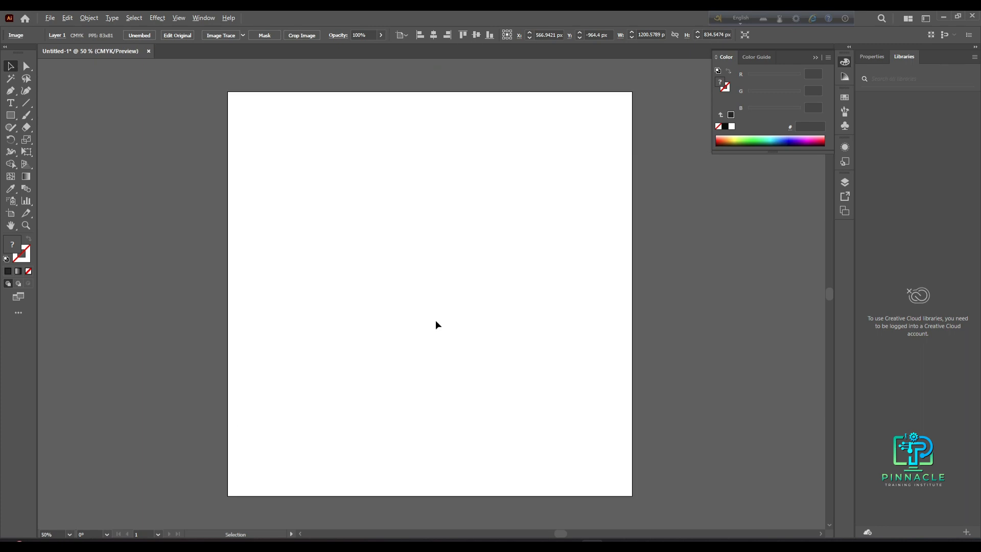
key(space)
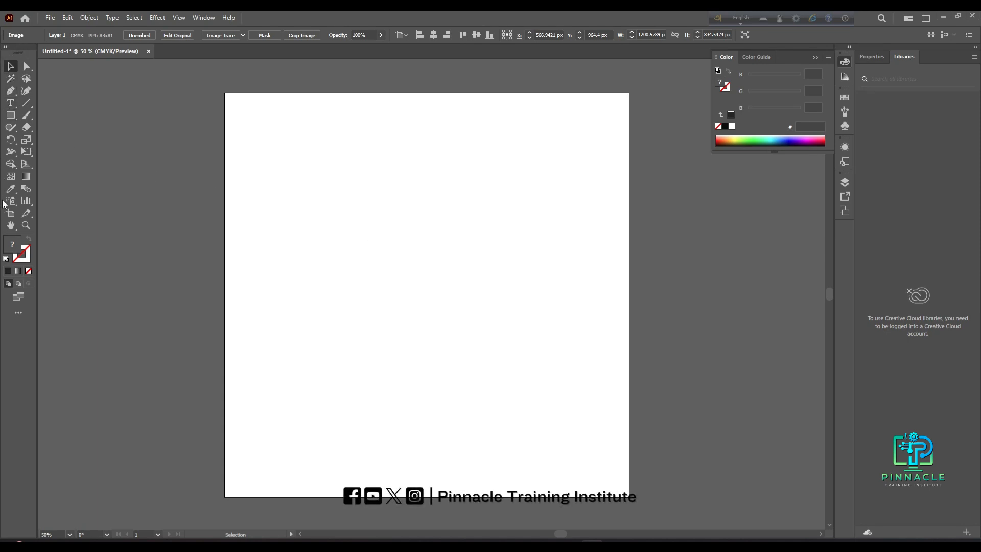
click(9, 144)
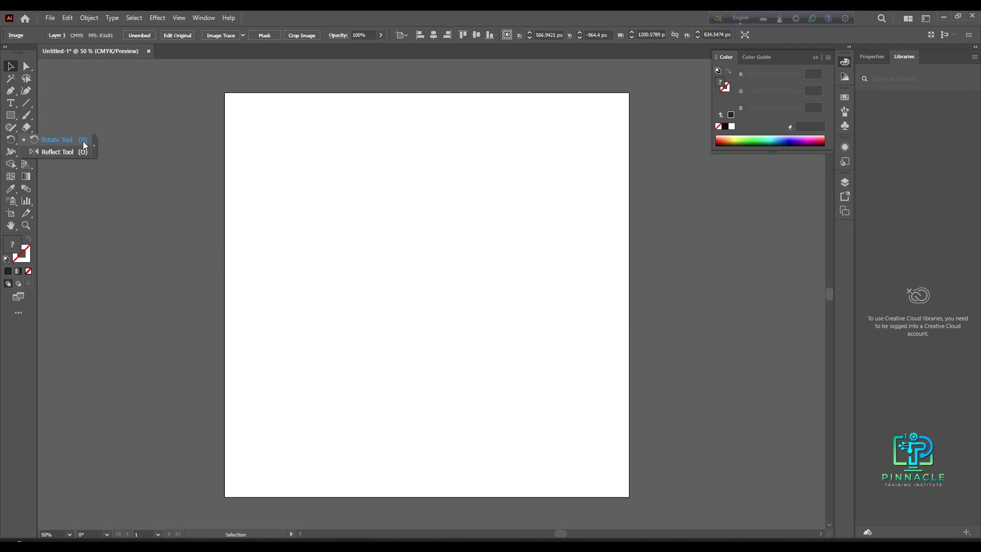
click(420, 212)
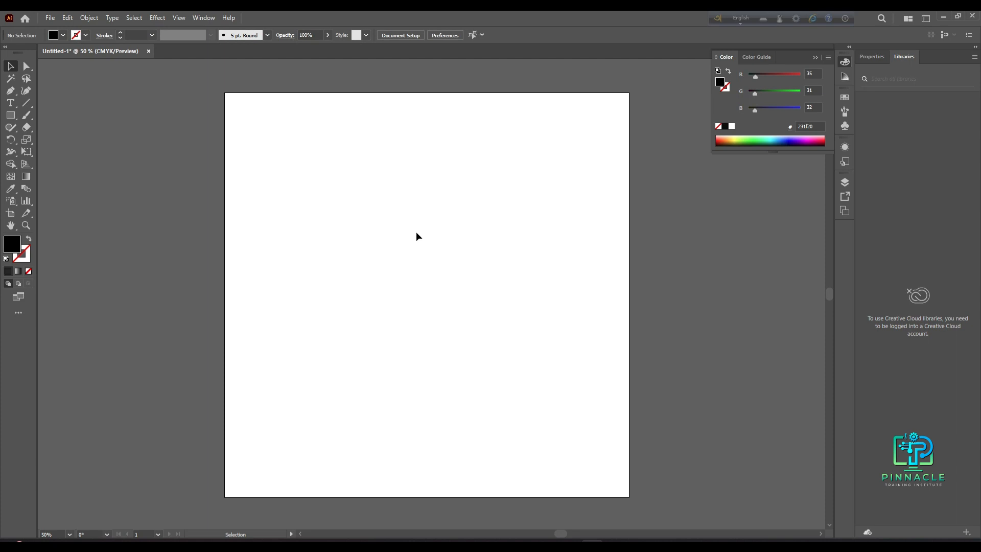
key(r)
click(10, 66)
drag(10, 141, 26, 137)
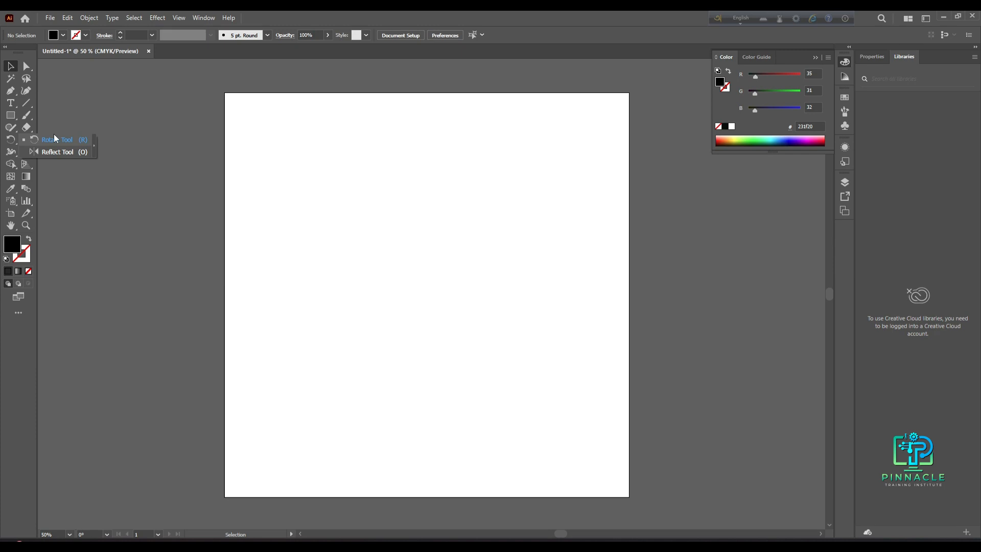
- Draw a rectangle about 367 by 336 px in the upper middle of the artboard
click(11, 115)
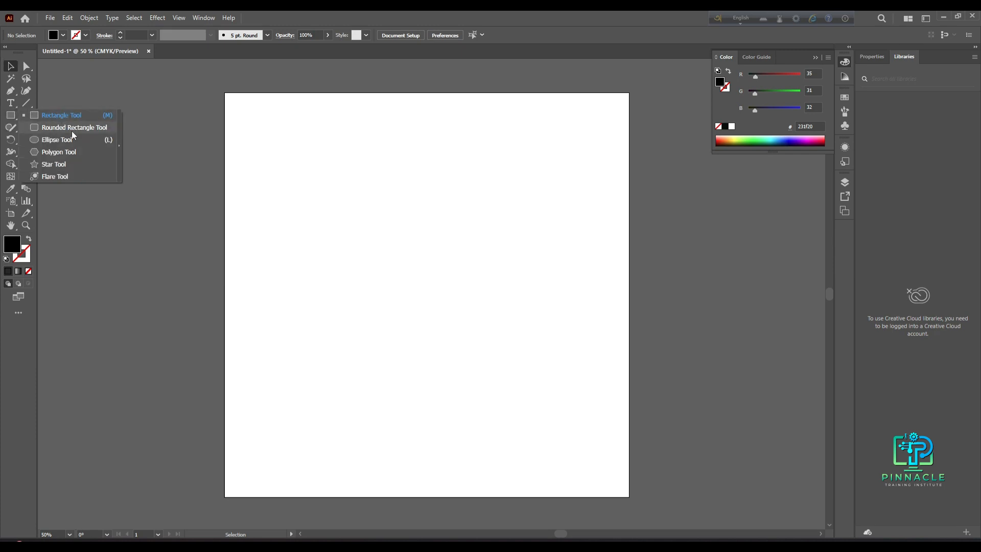
click(88, 113)
drag(366, 181, 490, 295)
- With the Rotate tool, rotate a copy of the rectangle around its bottom-left corner
click(10, 66)
drag(439, 261, 437, 263)
click(501, 256)
click(462, 289)
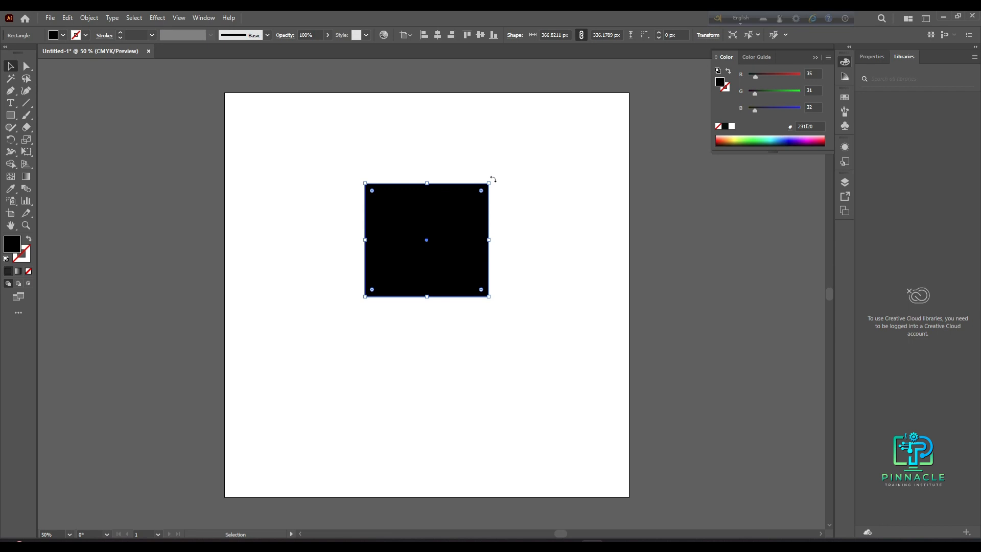
drag(493, 180, 458, 208)
mouse_move(459, 207)
mouse_down()
mouse_move(418, 209)
mouse_move(492, 234)
mouse_move(468, 198)
mouse_move(476, 201)
mouse_up()
click(11, 139)
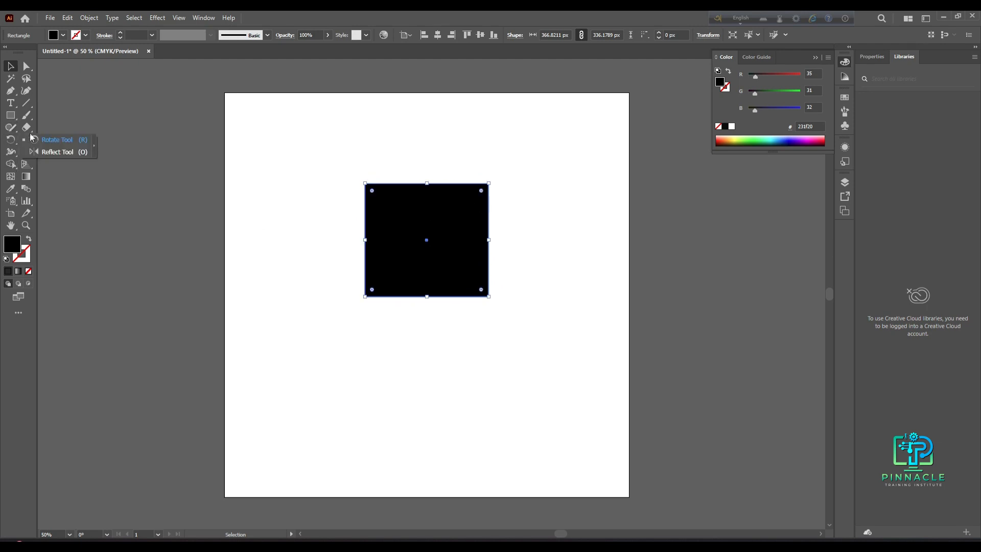
click(72, 142)
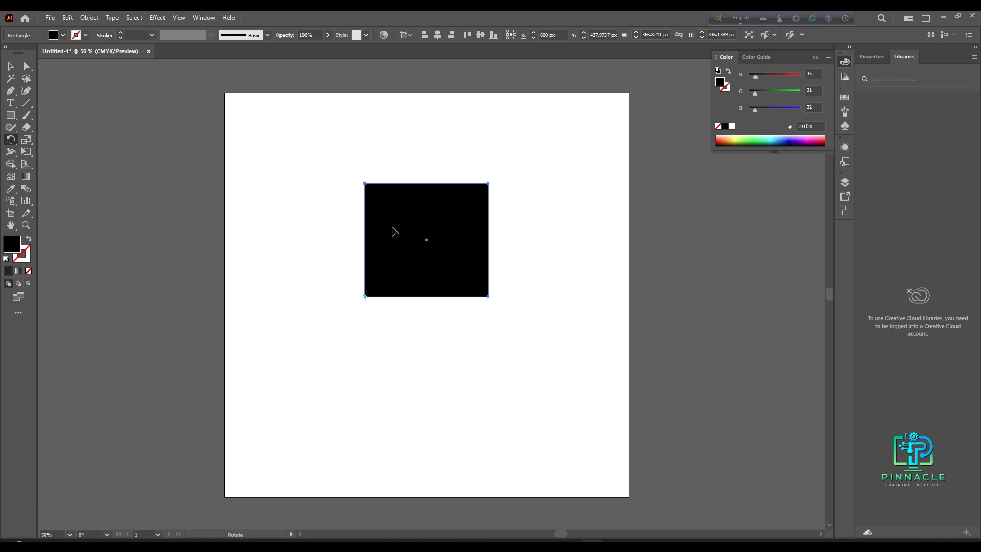
drag(396, 223, 347, 230)
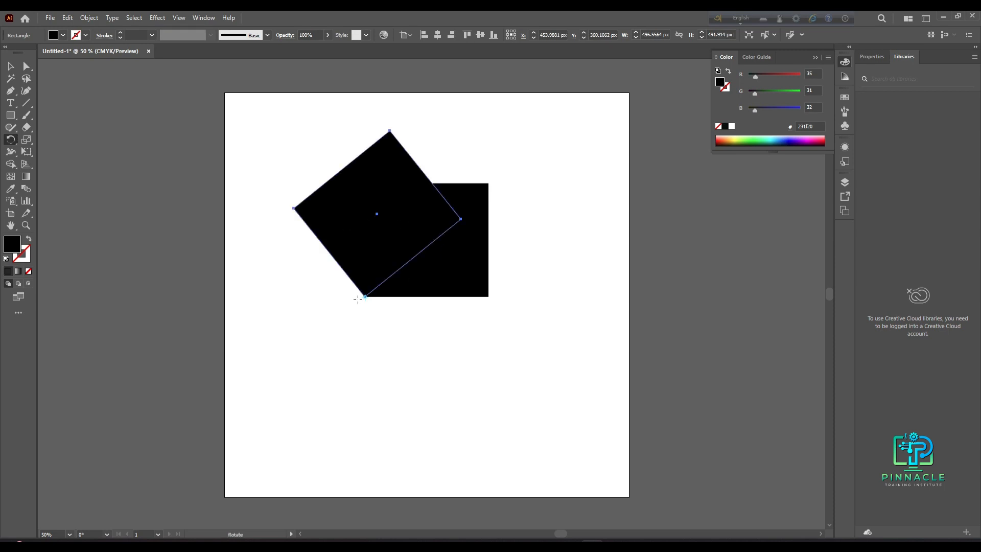
- Repeat the rotated copy five more times to fan rectangles around the corner into a star
key(ctrl)
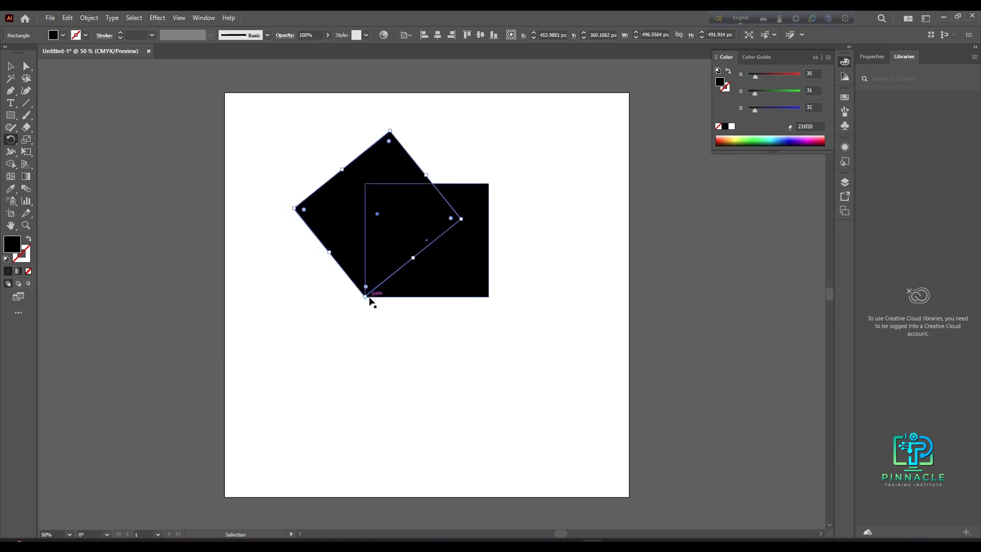
key(ctrl+d)
key(ctrl+d)
key(ctrl+d)
key(ctrl+d)
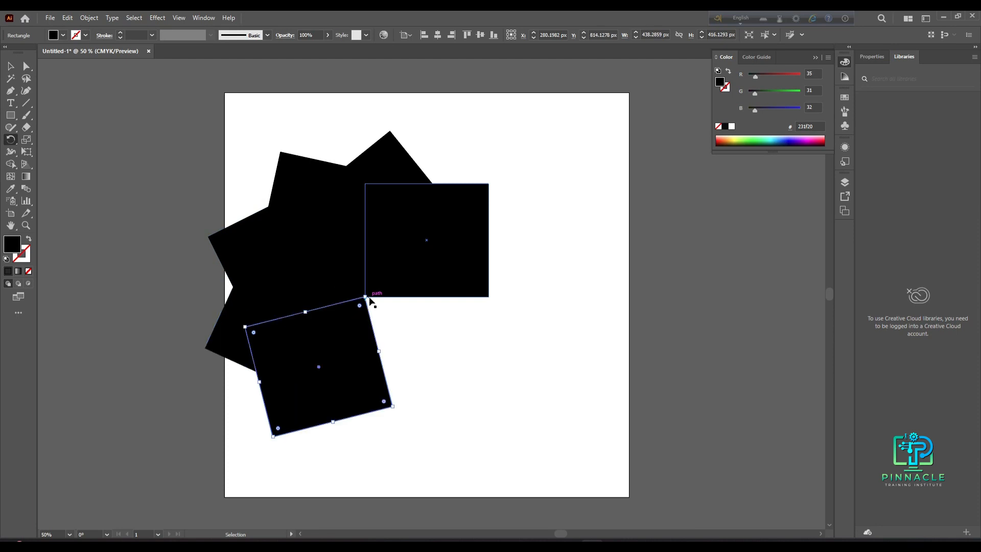
key(ctrl+d)
key(ctrl+d)
- Select all the rectangles and set their fill colour to c6466a
click(10, 66)
drag(240, 136, 586, 495)
double_click(12, 243)
click(702, 221)
click(860, 199)
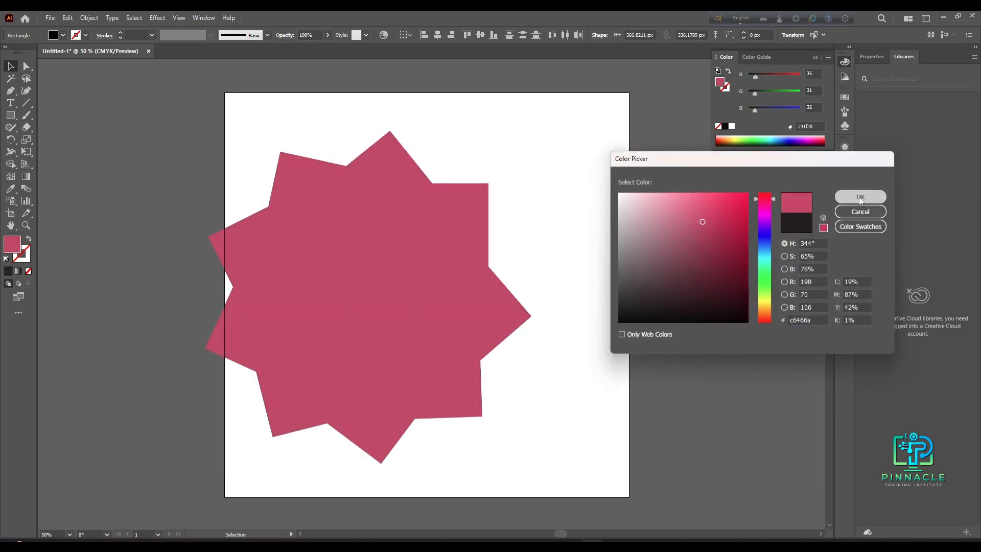
- Group all the rotated rectangles and move the group off the artboard to the left
click(603, 232)
click(428, 333)
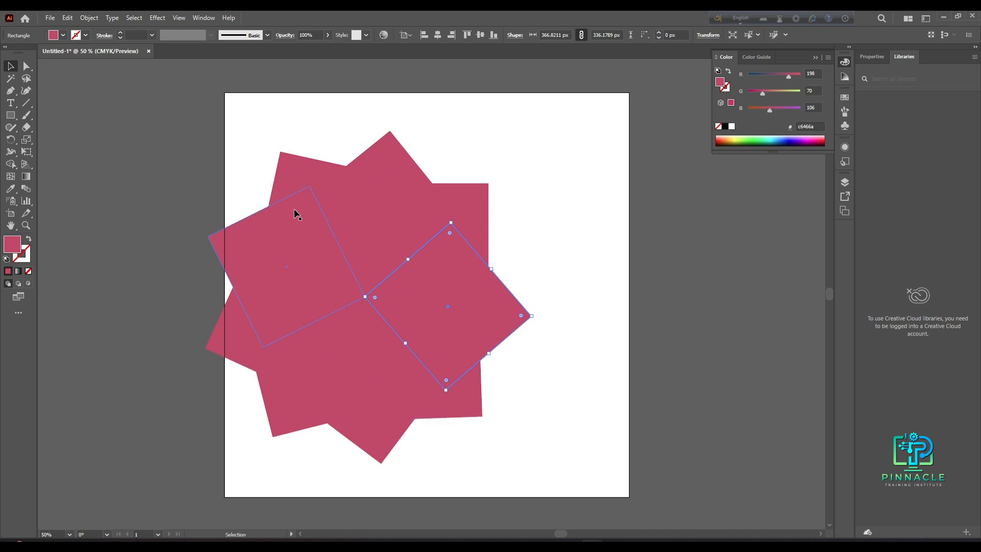
key(ctrl+a)
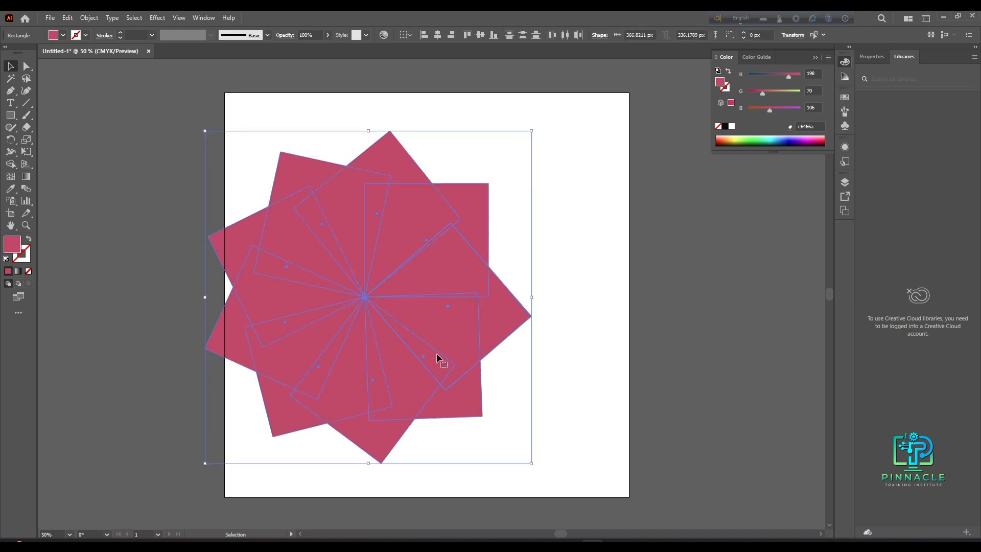
key(ctrl+g)
drag(332, 349, 68, 338)
scroll(197, 355, down, 1)
drag(197, 355, 126, 348)
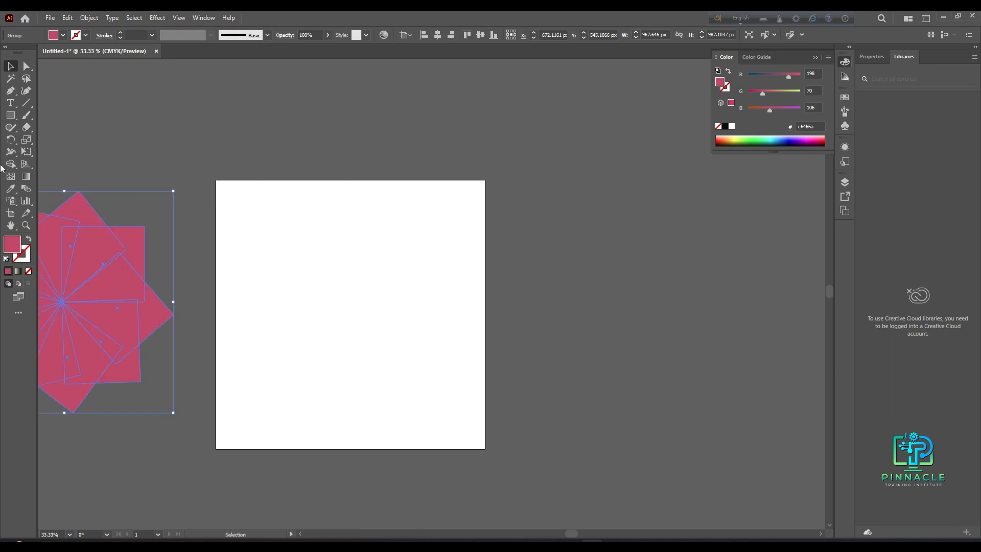
- Draw a tall ellipse about 95 by 215 px near the top of the artboard
click(11, 115)
click(69, 138)
drag(301, 215, 324, 263)
click(11, 67)
scroll(334, 283, up, 4)
scroll(334, 283, down, 2)
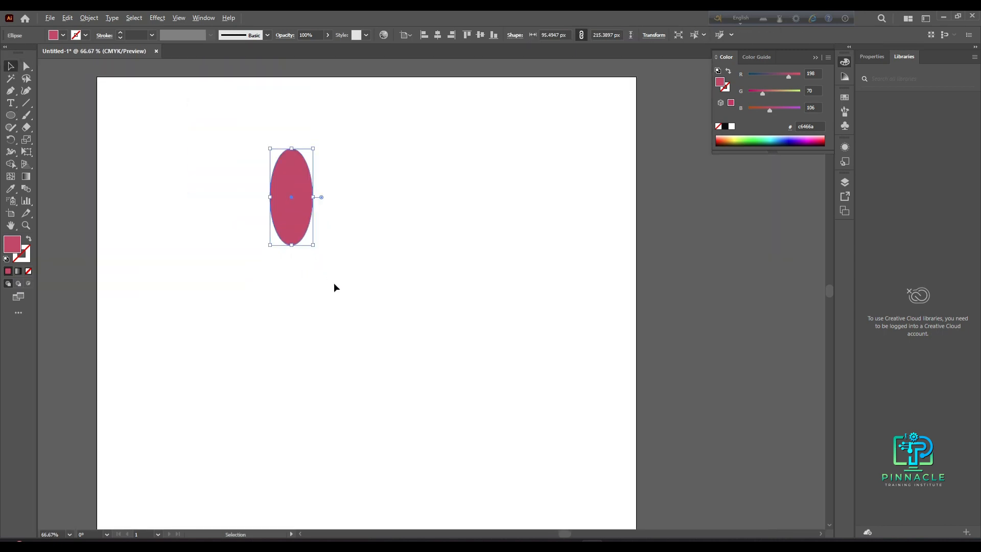
drag(295, 219, 323, 218)
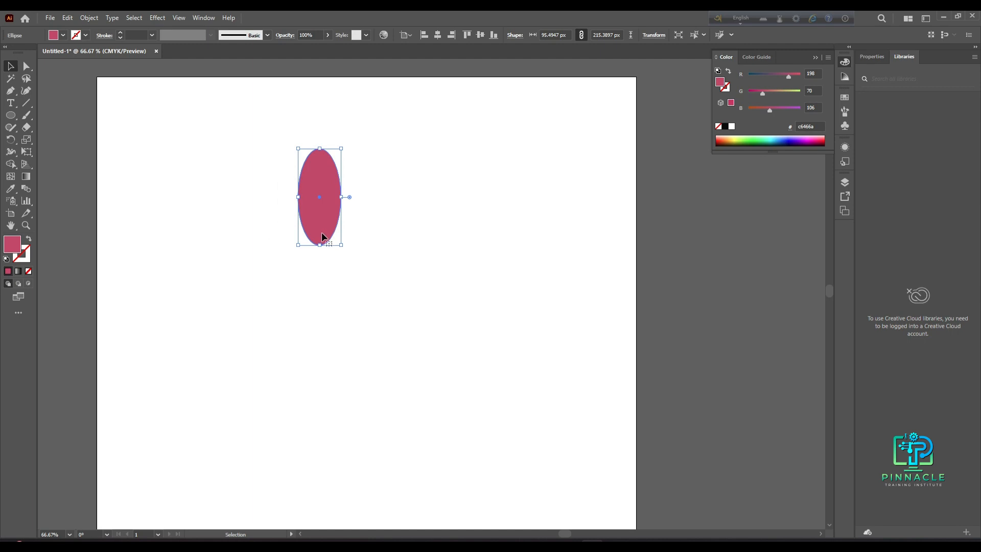
- Rotate a copy of the ellipse around its centre and repeat the transform three times to form a flower
click(10, 140)
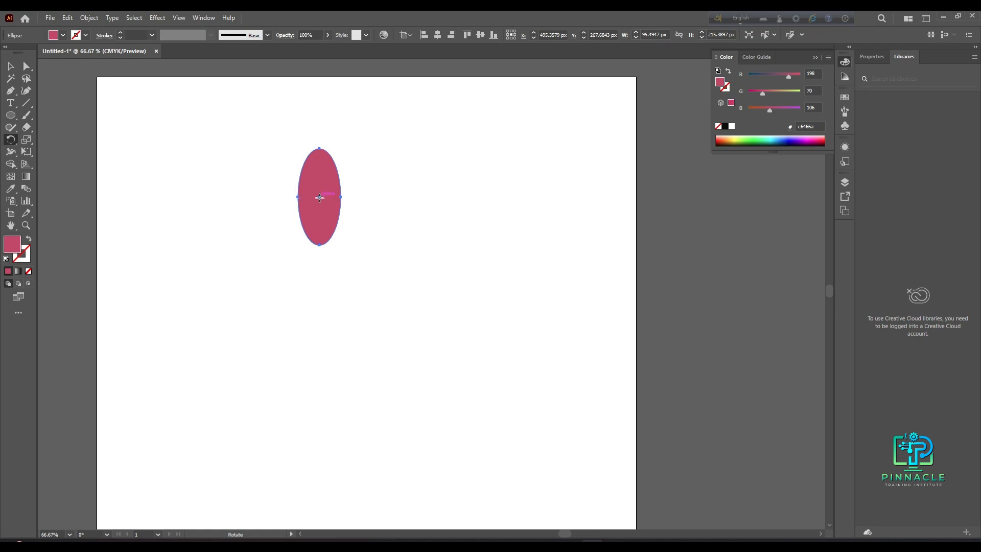
drag(334, 190, 365, 200)
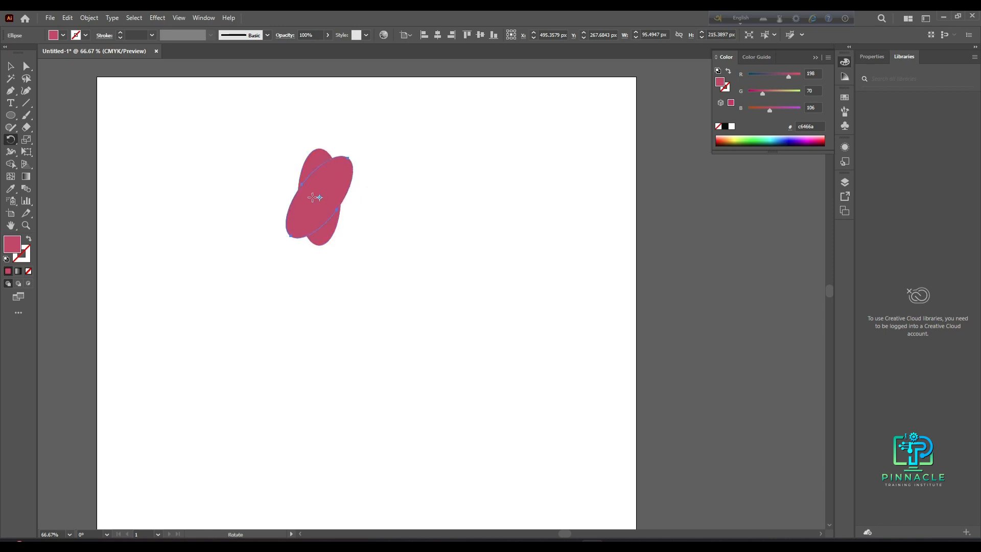
key(ctrl+d)
key(ctrl+d)
key(ctrl+d)
key(ctrl+d)
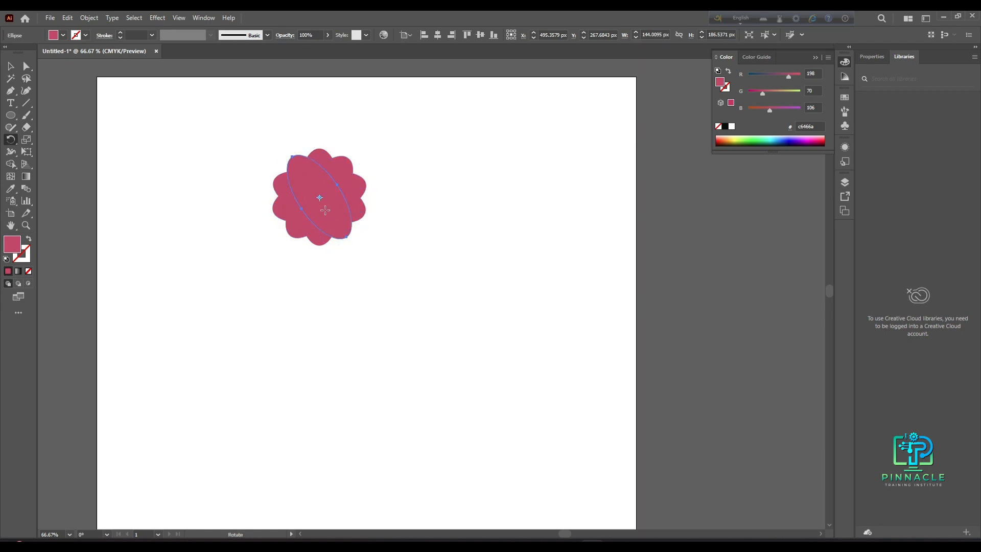
- Select all the flower's ellipses and move them to the artboard's upper-left corner
click(15, 67)
drag(249, 151, 404, 260)
drag(347, 227, 259, 224)
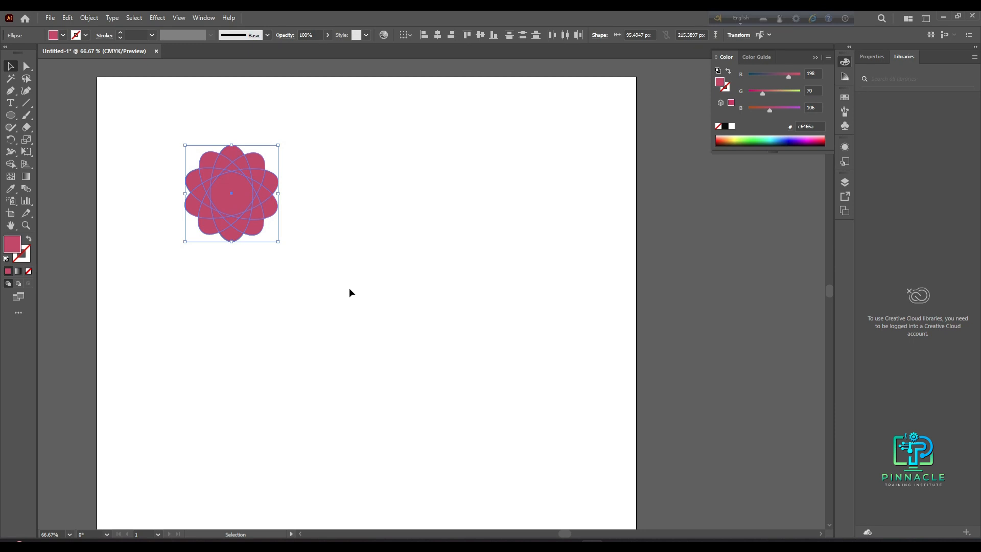
drag(227, 226, 149, 191)
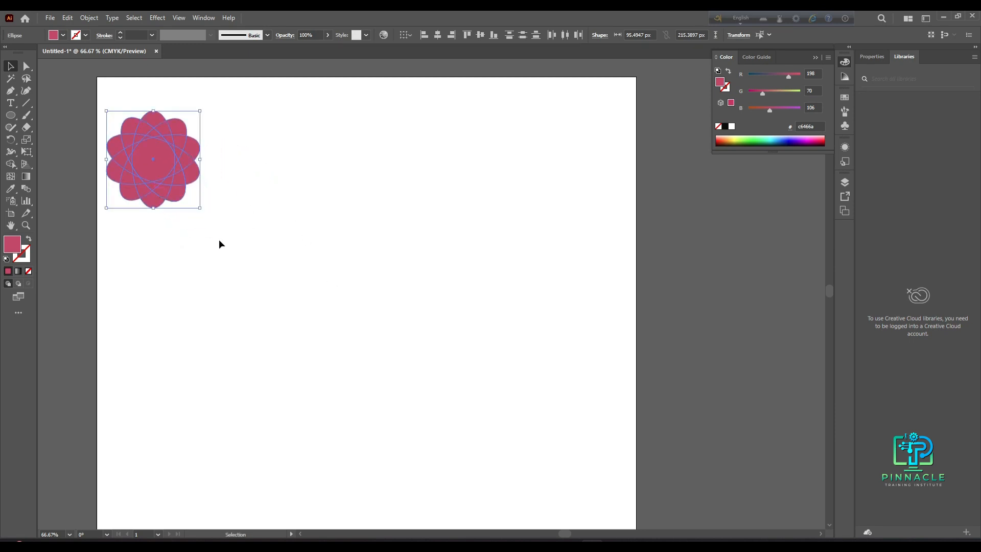
drag(153, 176, 157, 157)
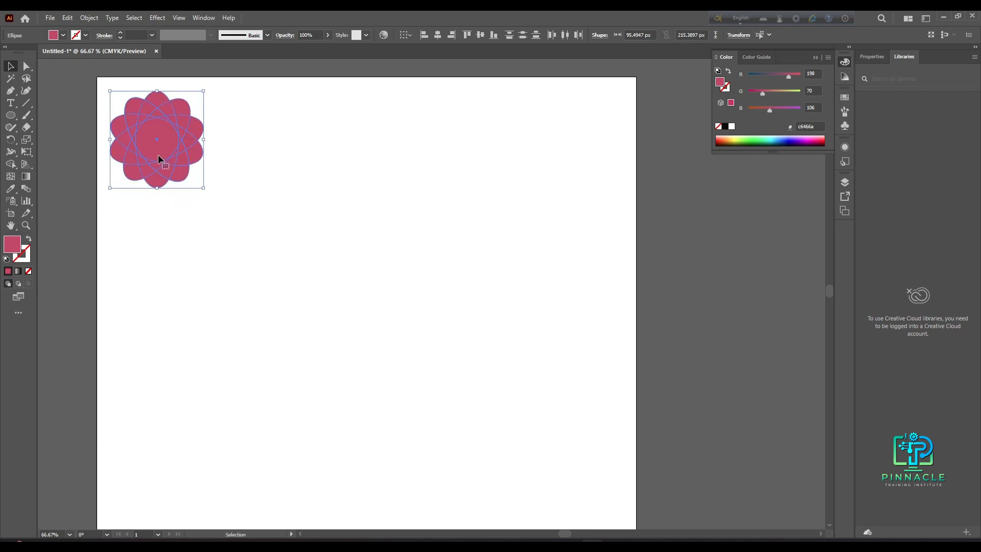
click(227, 205)
drag(246, 101, 132, 186)
click(189, 224)
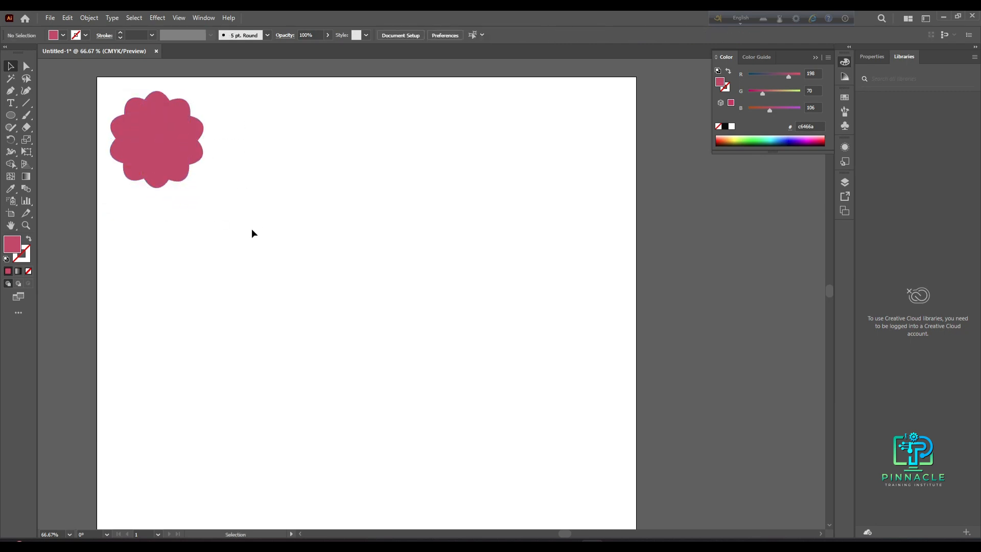
- Draw a second ellipse about 74 by 139 px in the middle of the artboard
click(10, 116)
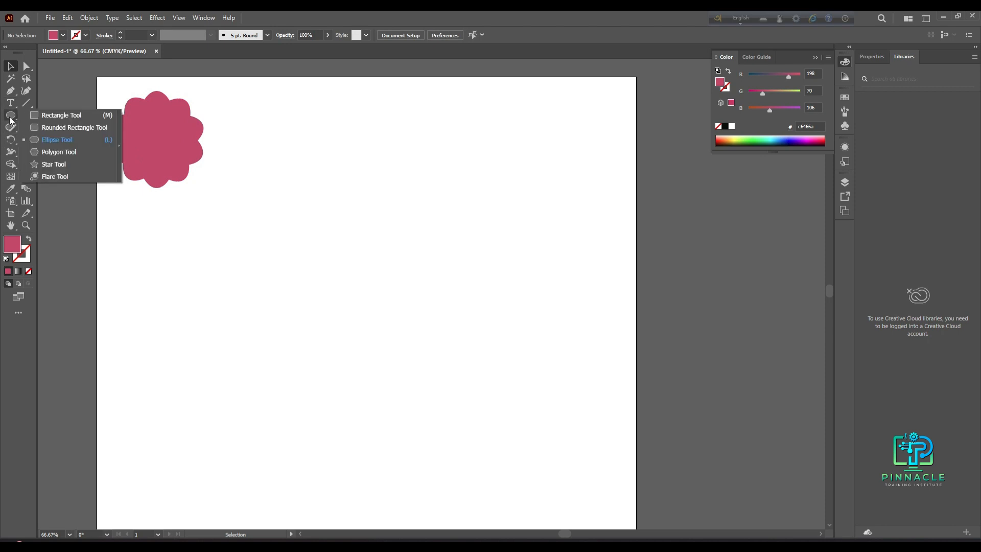
click(70, 141)
mouse_move(317, 166)
mouse_down()
mouse_move(337, 245)
mouse_move(351, 229)
mouse_up()
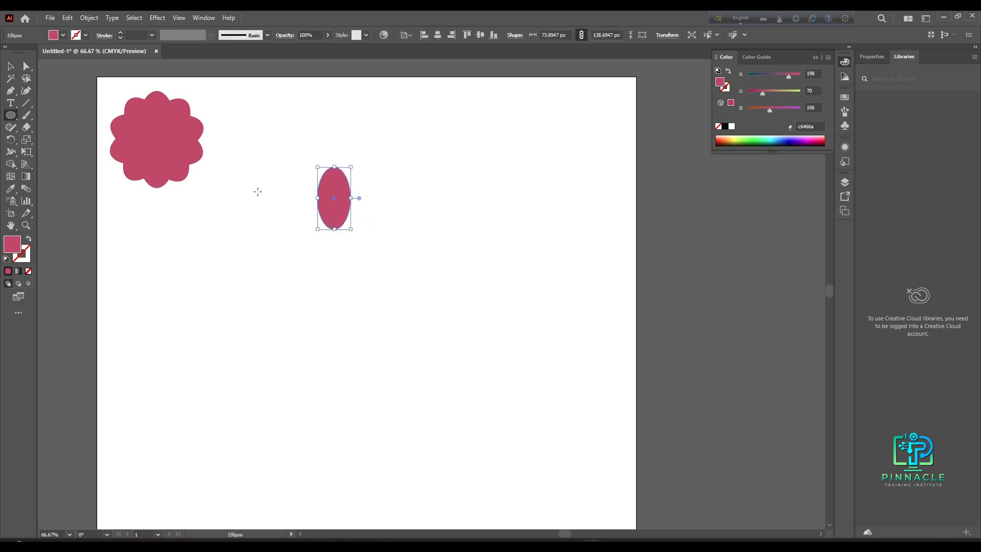
- Rotate a copy of the new ellipse around its centre and repeat the transform five times for a denser flower
click(10, 141)
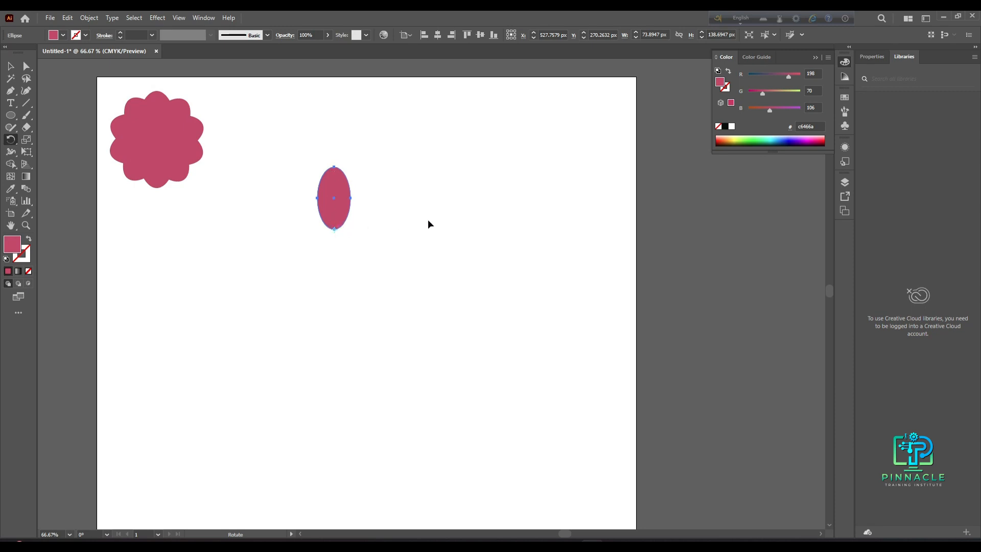
drag(332, 206, 315, 207)
key(ctrl+d)
key(ctrl+d)
key(ctrl+d)
key(ctrl+d)
key(ctrl+d)
key(ctrl+d)
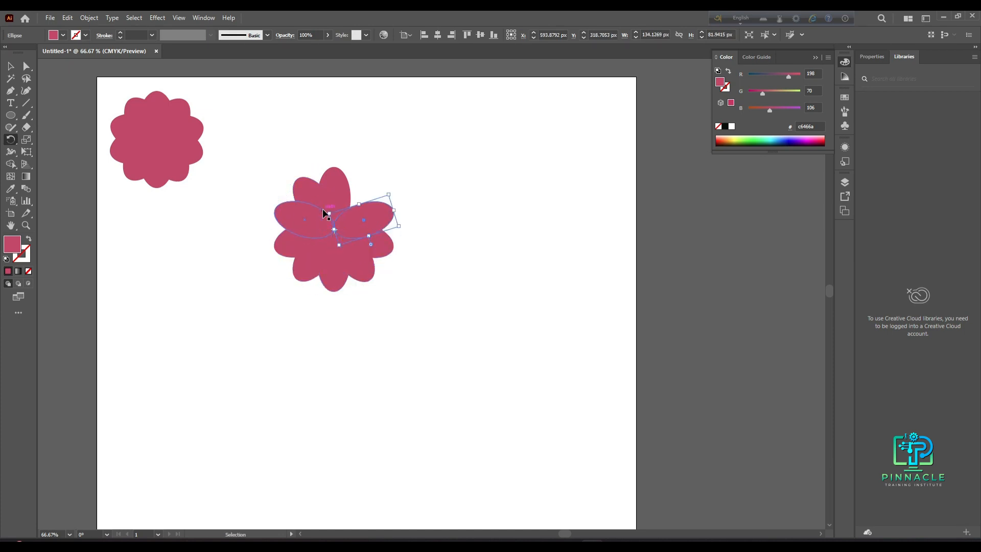
key(ctrl+d)
key(ctrl+d)
- Select all ellipses of the second flower and move it up beside the first flower
click(10, 66)
click(290, 312)
drag(272, 168, 434, 314)
mouse_move(389, 253)
mouse_down()
mouse_move(338, 247)
mouse_move(402, 261)
mouse_up()
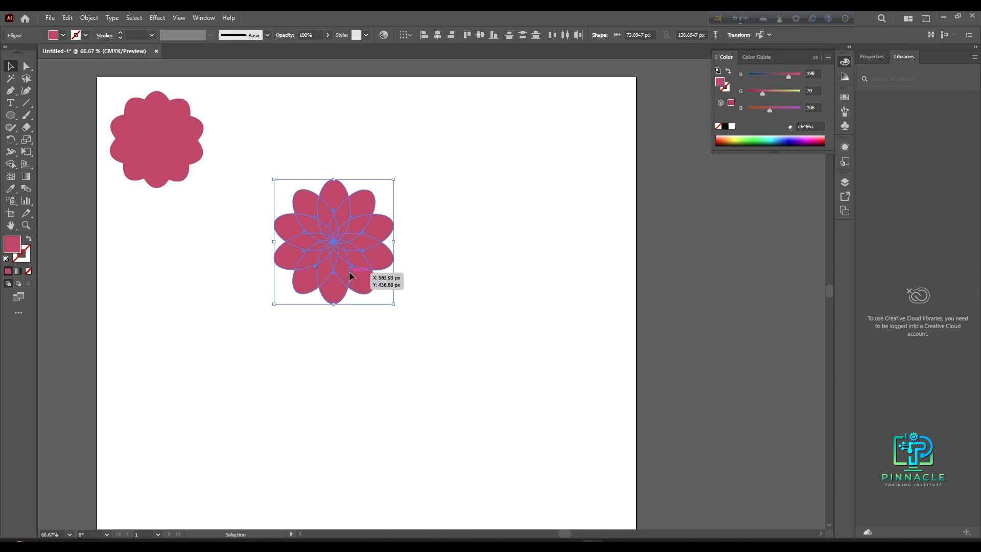
drag(349, 272, 331, 228)
click(357, 322)
drag(124, 117, 208, 225)
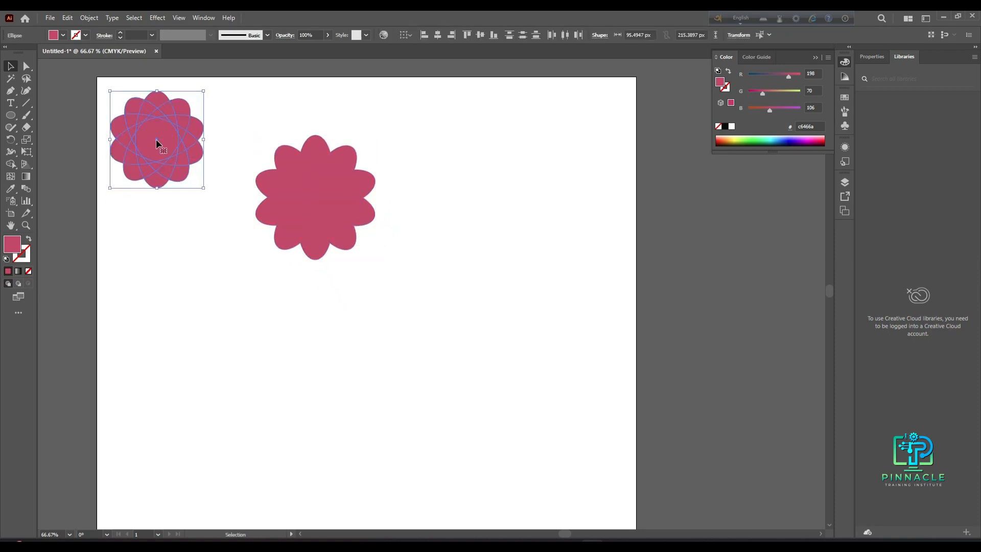
drag(244, 134, 376, 305)
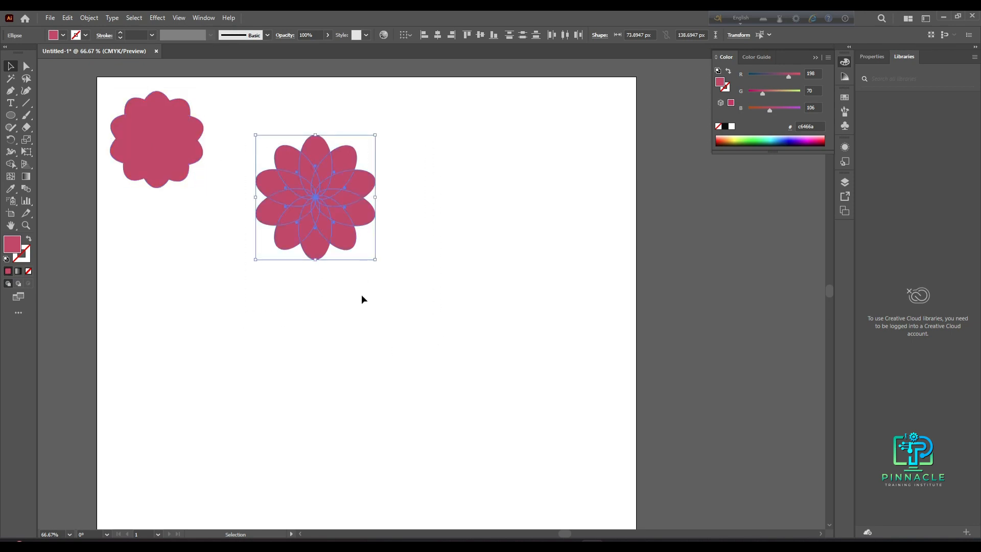
drag(320, 191, 304, 161)
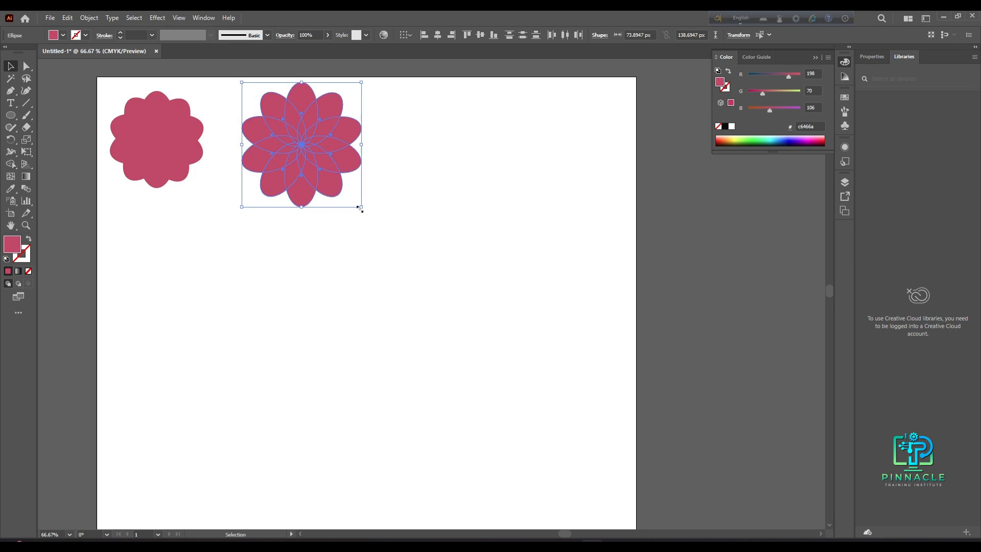
- Select both flowers and delete them from the artboard
click(325, 246)
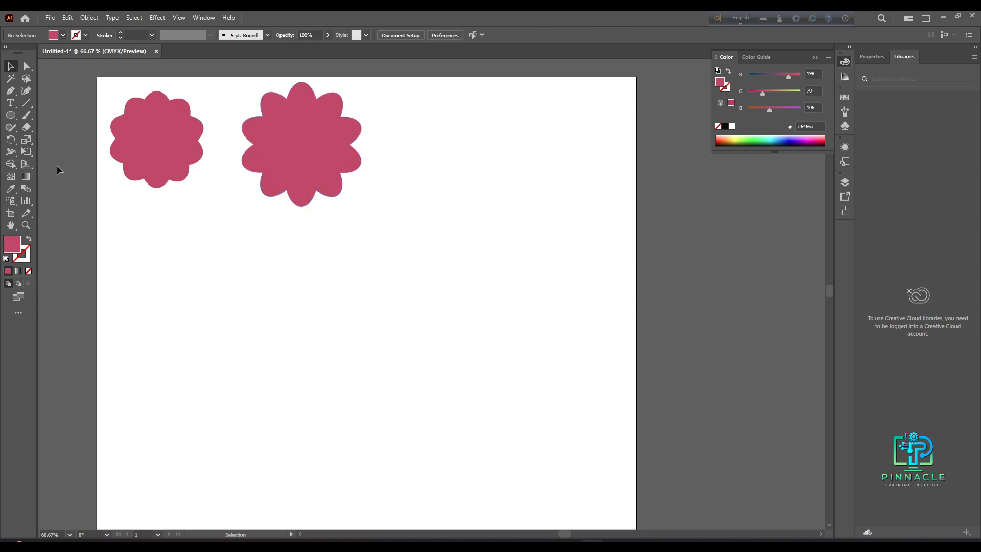
drag(87, 104, 526, 210)
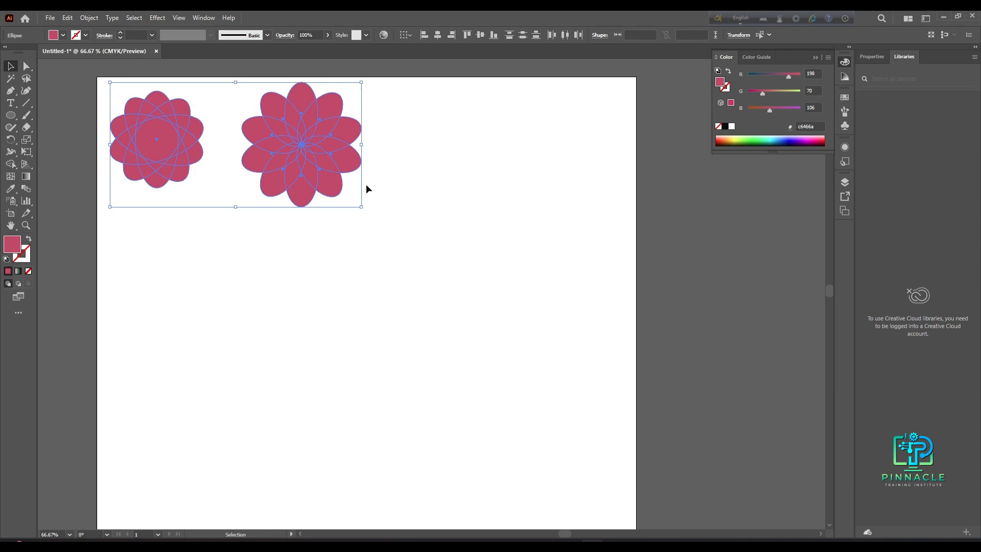
key(Delete)
scroll(448, 406, down, 3)
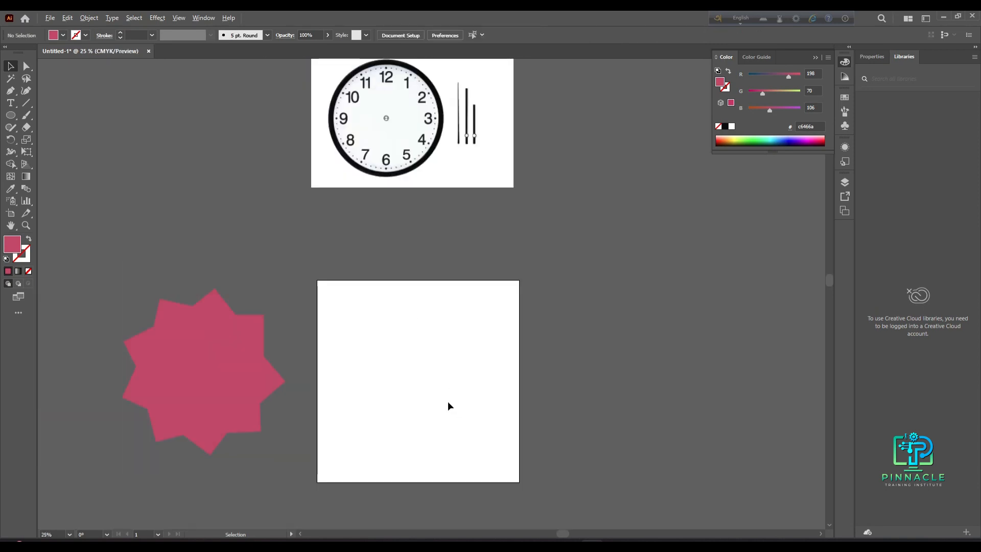
scroll(434, 170, up, 2)
scroll(431, 168, up, 3)
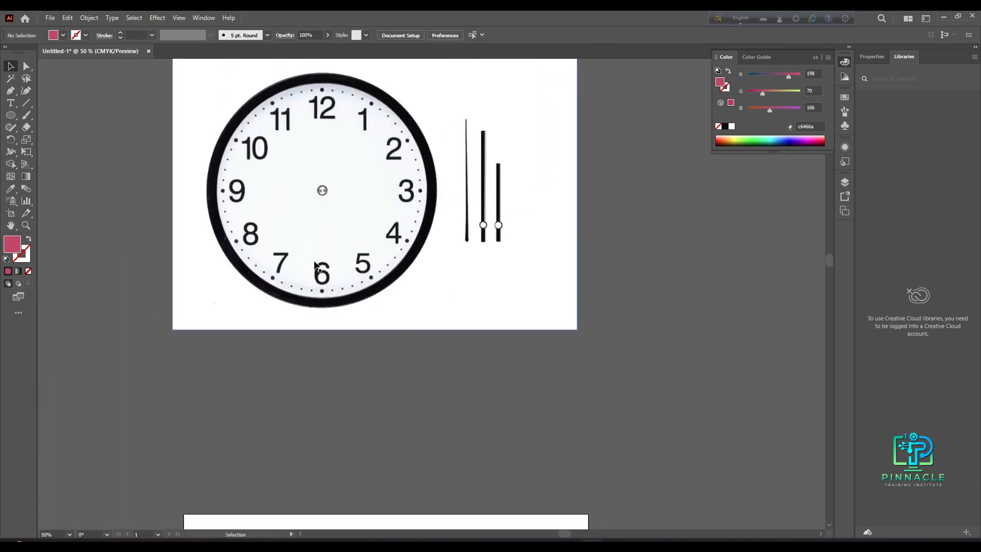
click(10, 138)
click(56, 139)
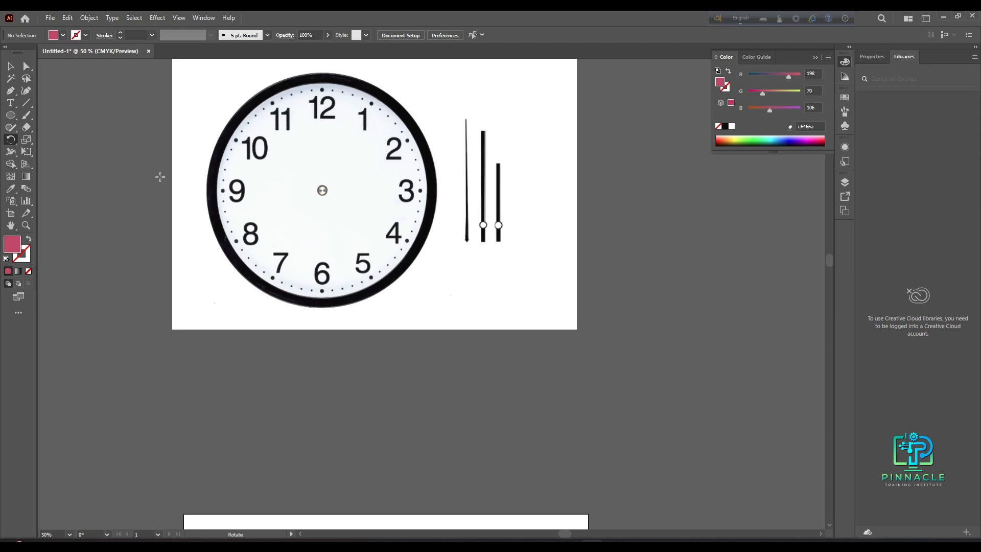
scroll(352, 395, down, 5)
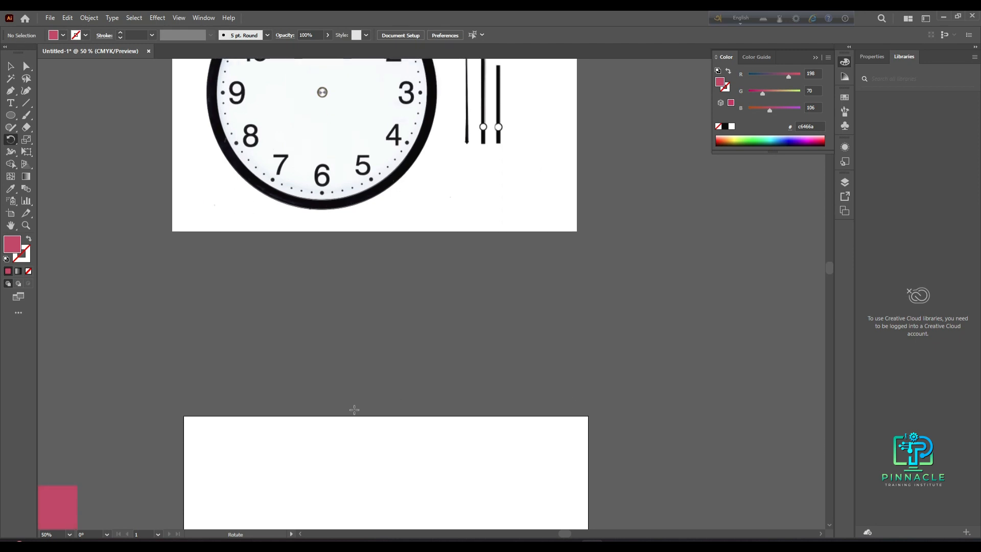
scroll(354, 410, down, 4)
alt+scroll(355, 410, down, 1)
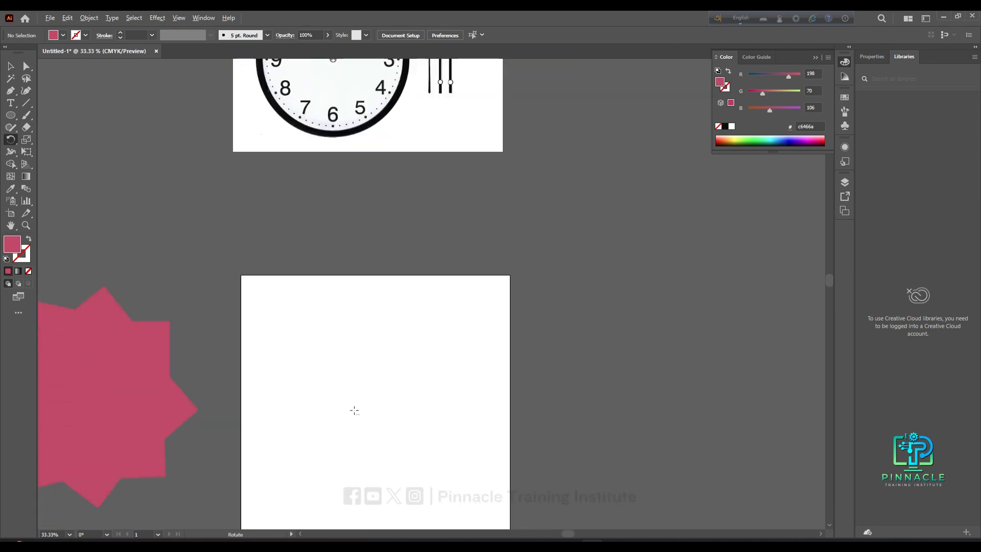
drag(375, 422, 364, 375)
alt+scroll(363, 374, down, 1)
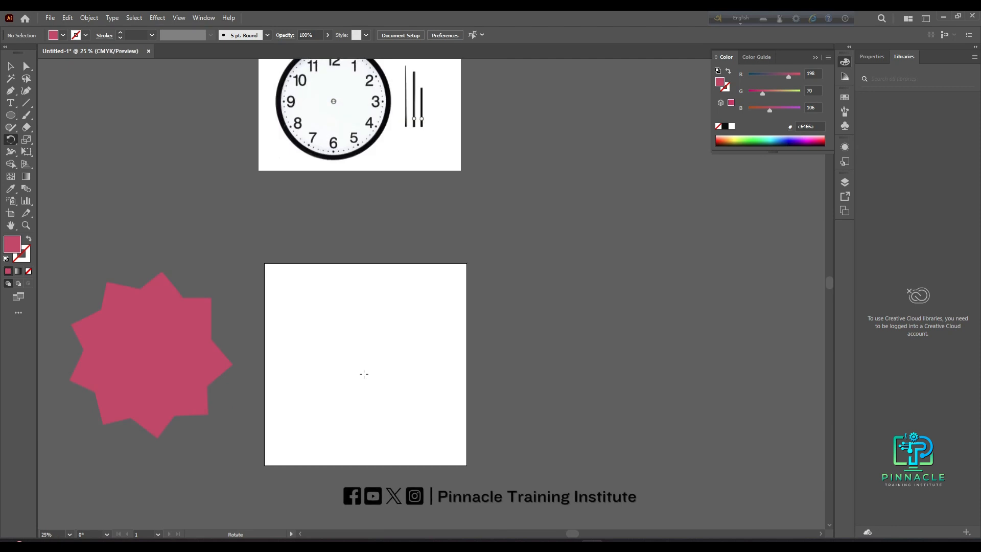
alt+scroll(363, 374, up, 1)
drag(363, 372, 361, 357)
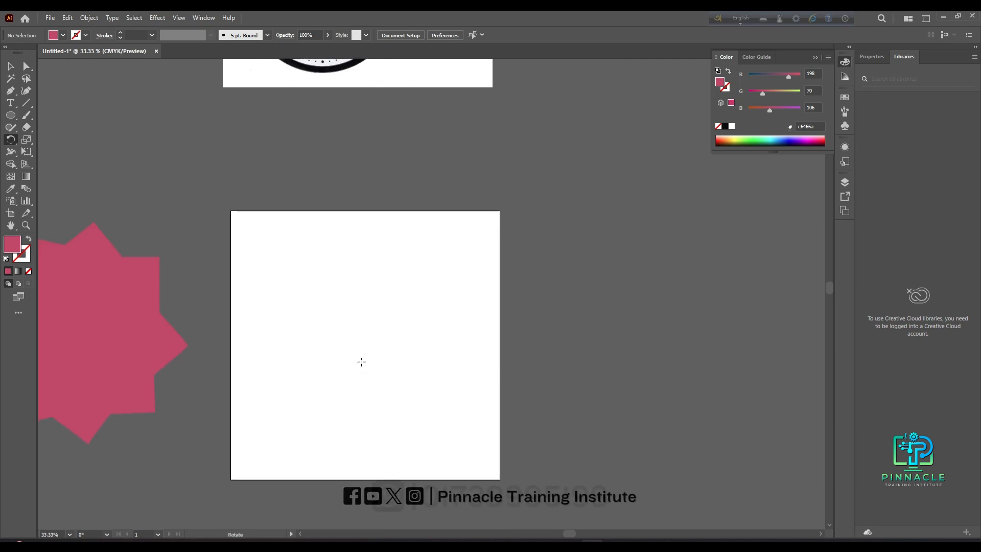
drag(361, 362, 403, 306)
alt+scroll(368, 330, up, 1)
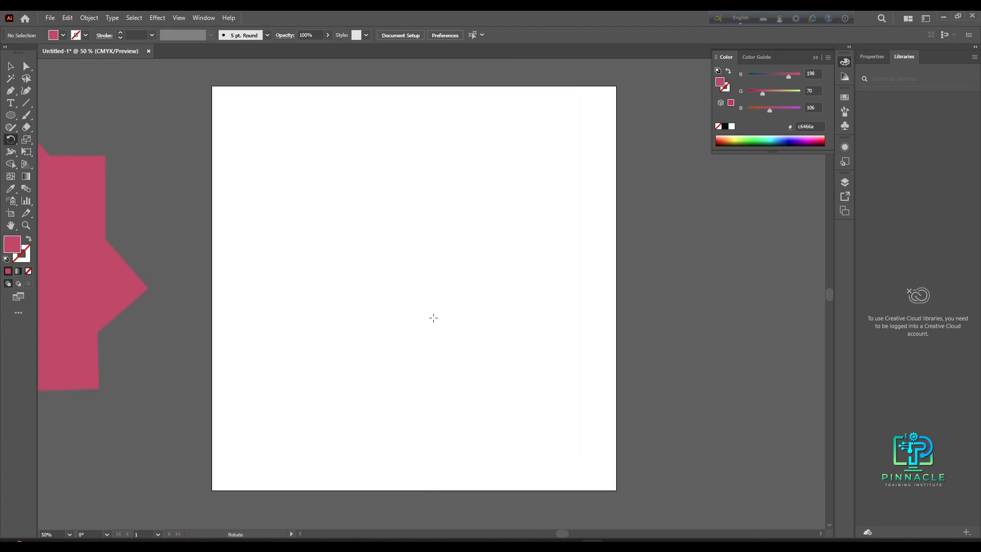
drag(446, 322, 418, 317)
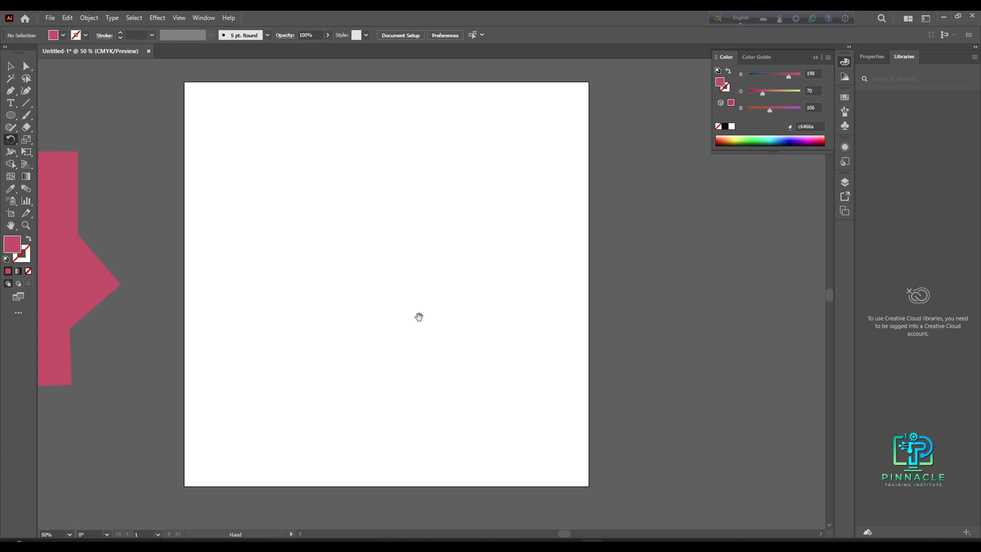
- Draw a circle about 761 px wide on the empty artboard and give it no fill with a 3 pt stroke
click(10, 114)
drag(359, 256, 489, 357)
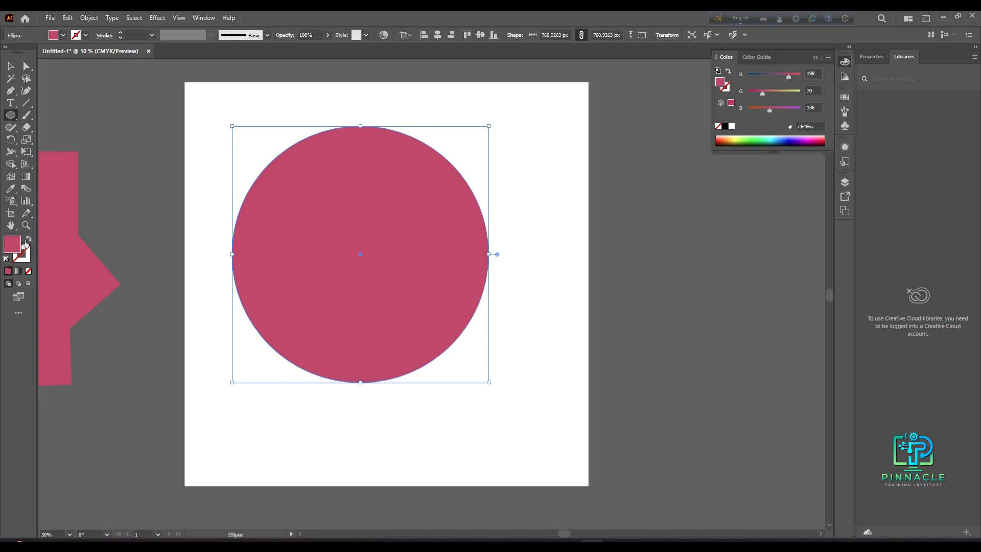
click(28, 240)
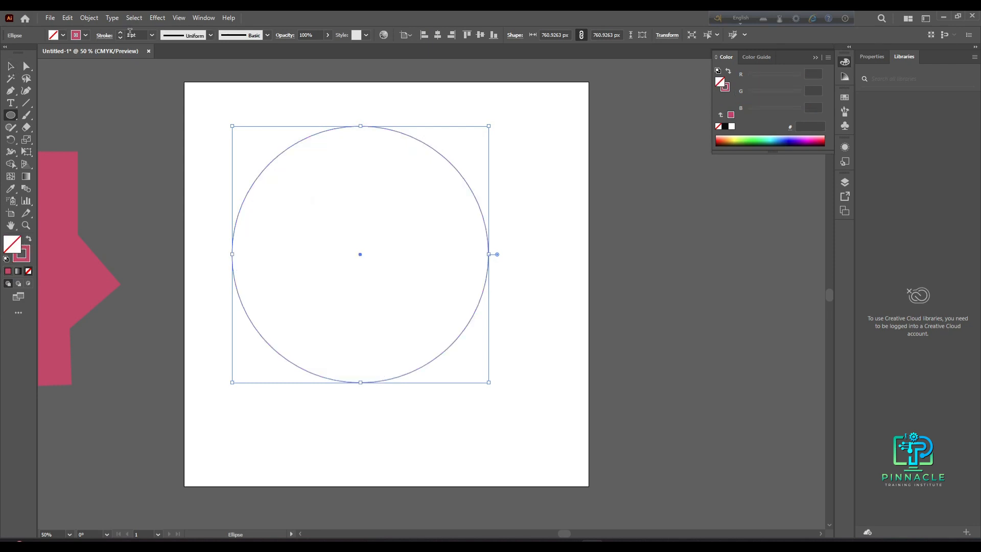
click(151, 35)
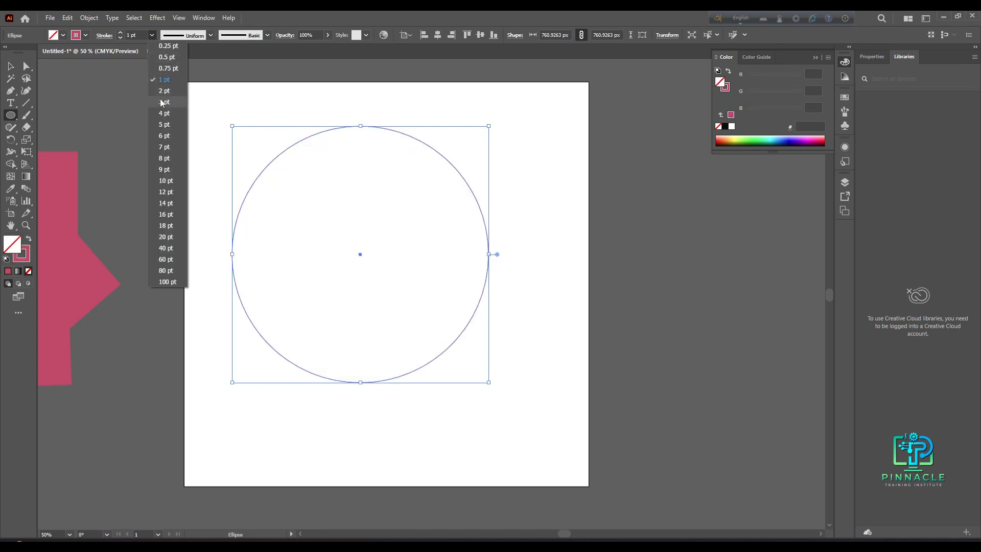
click(164, 101)
- Center the circle horizontally and vertically on the artboard
click(18, 67)
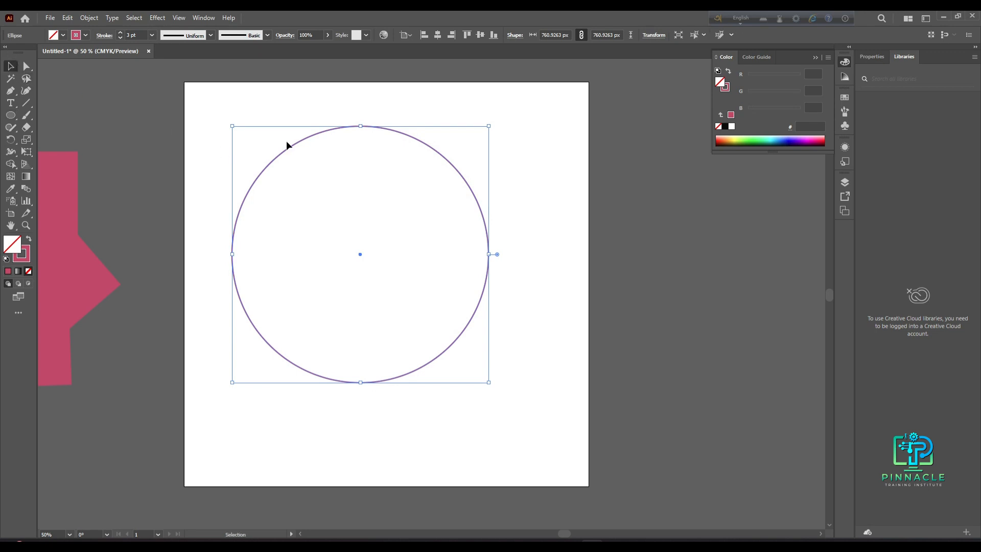
drag(324, 132, 334, 137)
click(438, 37)
click(480, 36)
scroll(488, 211, down, 1)
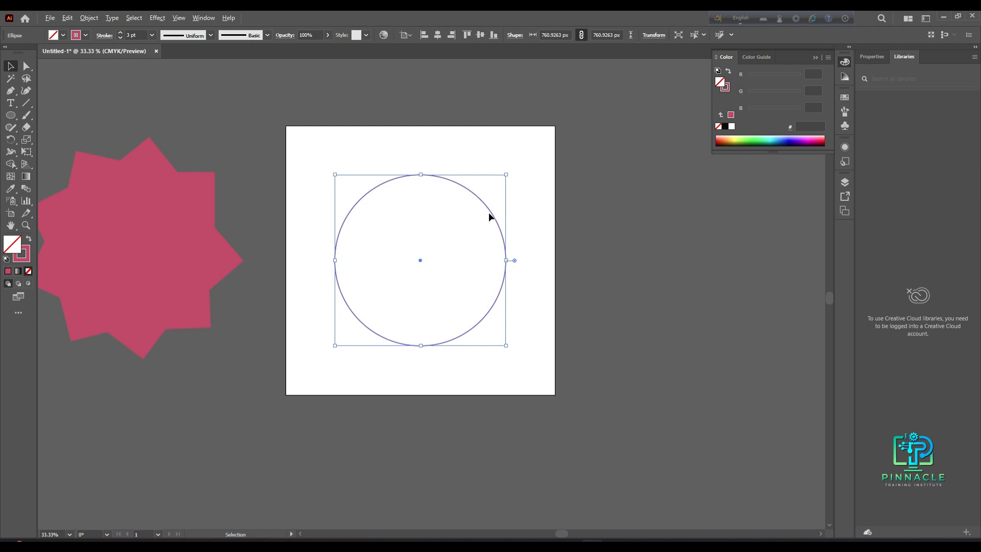
drag(479, 310, 366, 335)
scroll(398, 304, up, 1)
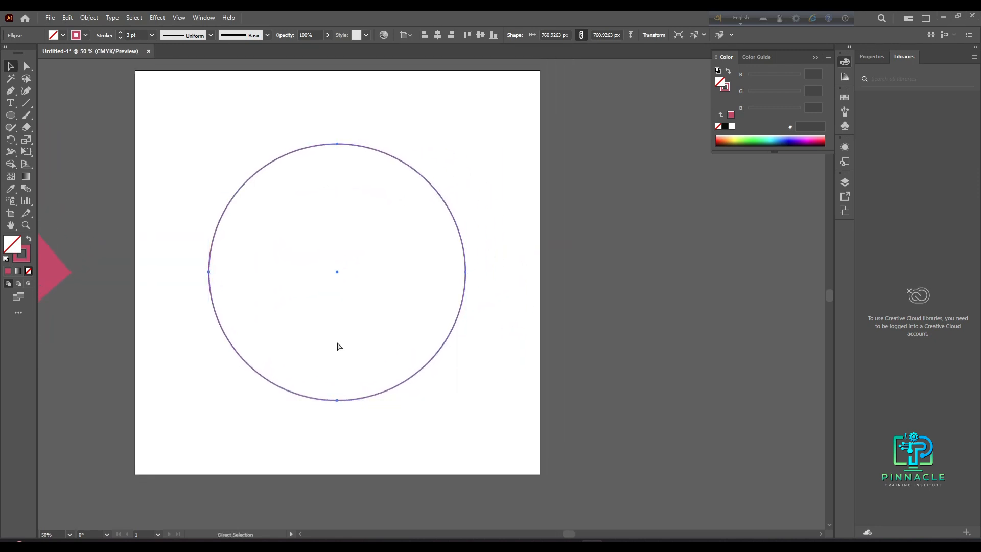
- Show the rulers and place vertical and horizontal guides through the circle's centre
key(ctrl+r)
drag(40, 296, 337, 270)
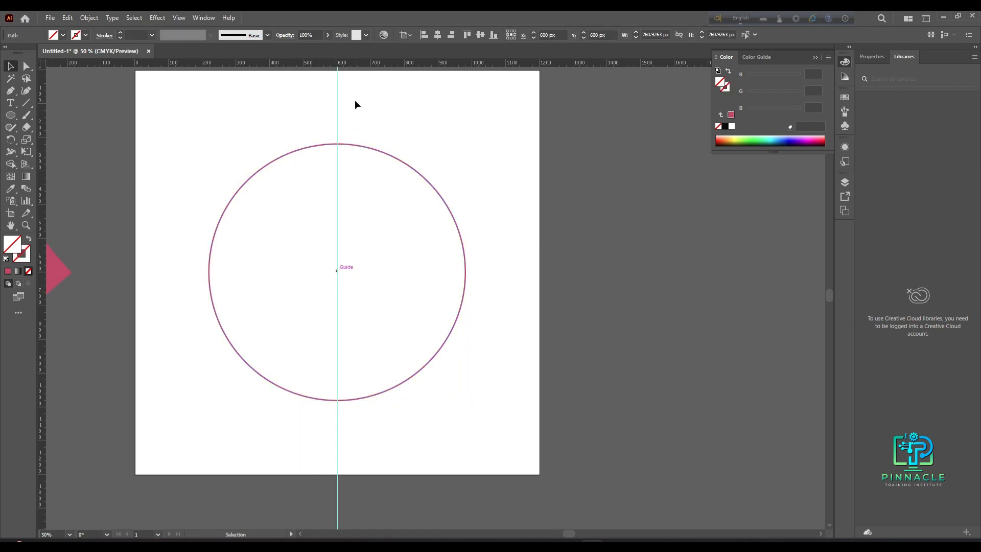
drag(354, 63, 338, 279)
scroll(350, 256, up, 1)
scroll(347, 262, down, 2)
drag(443, 214, 397, 313)
scroll(313, 289, up, 2)
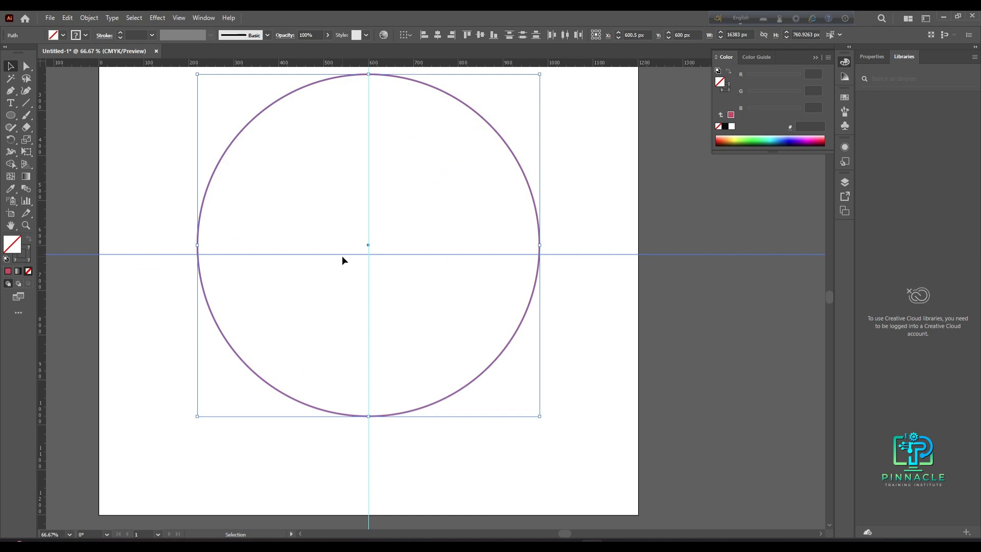
drag(342, 255, 344, 250)
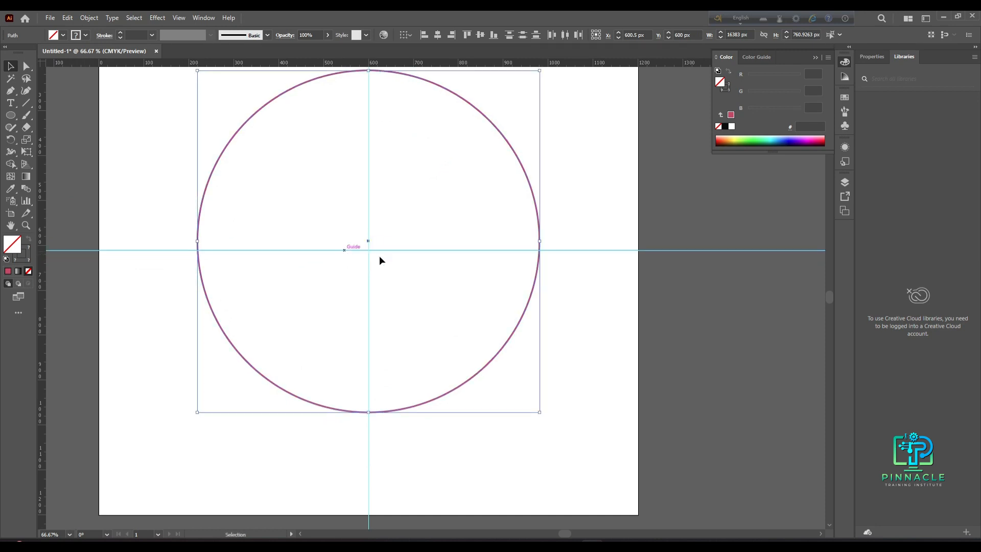
- Lock the circle in place
click(550, 248)
click(538, 223)
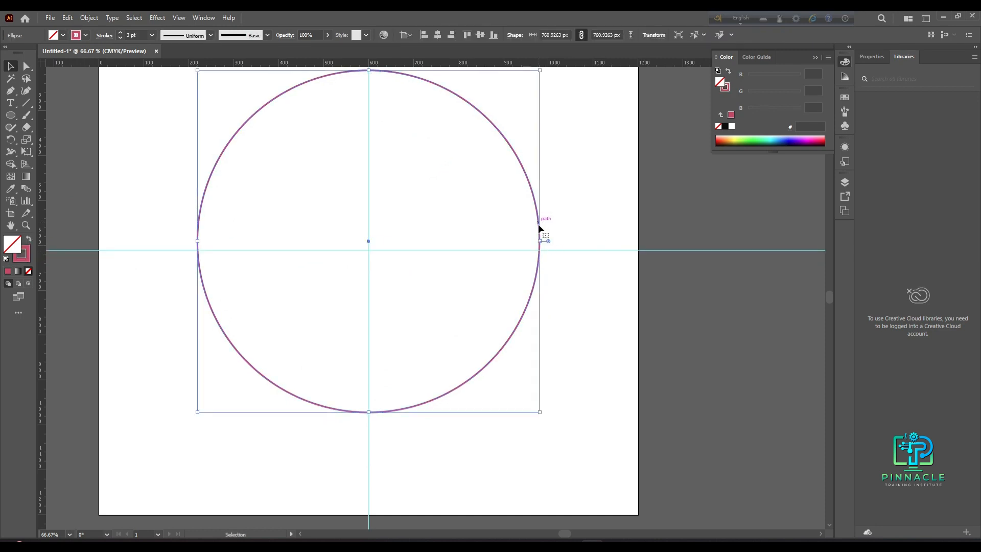
mouse_move(565, 249)
mouse_down()
mouse_move(569, 238)
mouse_move(559, 243)
mouse_up()
click(348, 238)
drag(209, 162, 543, 354)
click(583, 342)
scroll(526, 341, down, 1)
drag(544, 388, 507, 387)
click(470, 347)
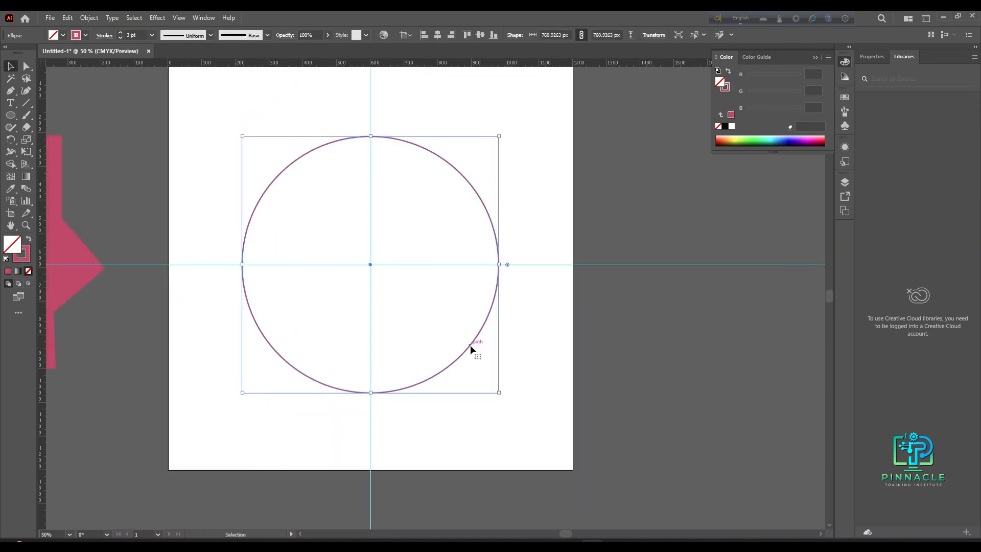
key(a)
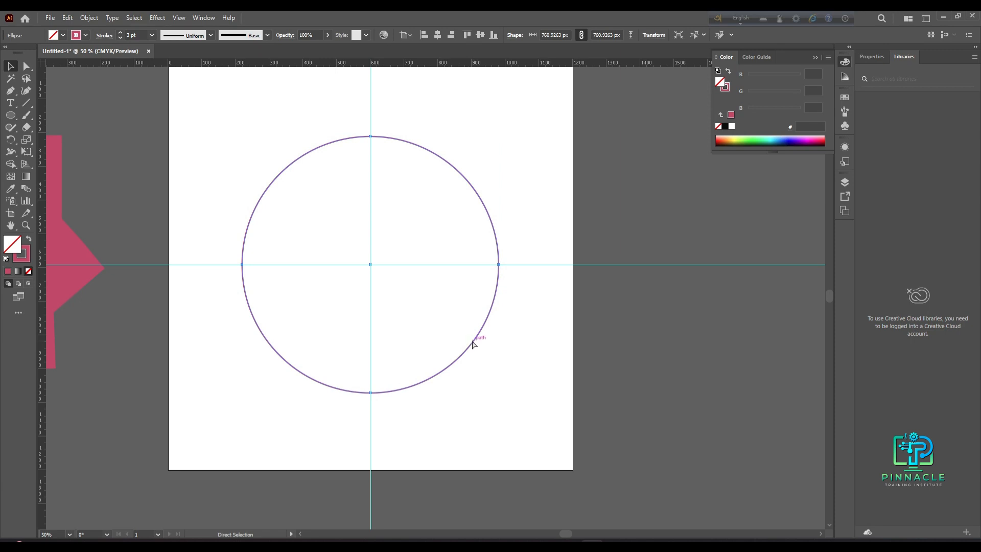
key(ctrl+2)
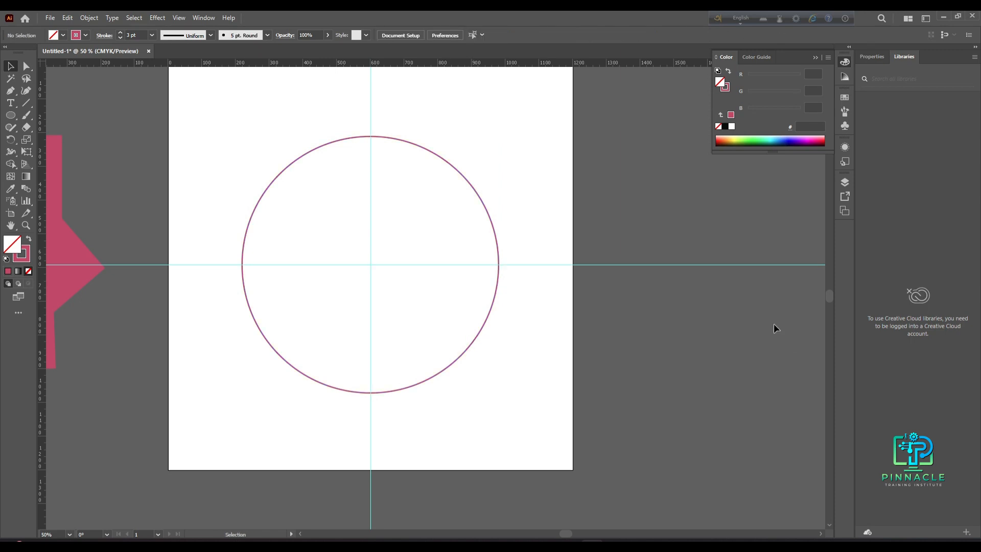
- Lock the guides
drag(547, 234, 633, 353)
click(436, 207)
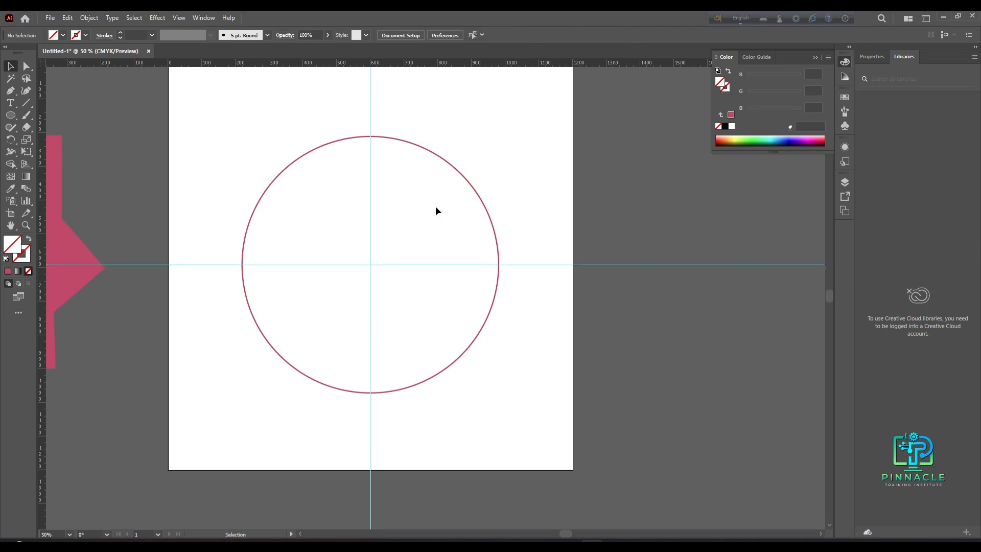
drag(327, 115, 460, 164)
click(538, 196)
drag(514, 243, 552, 350)
scroll(438, 305, up, 1)
scroll(436, 304, down, 1)
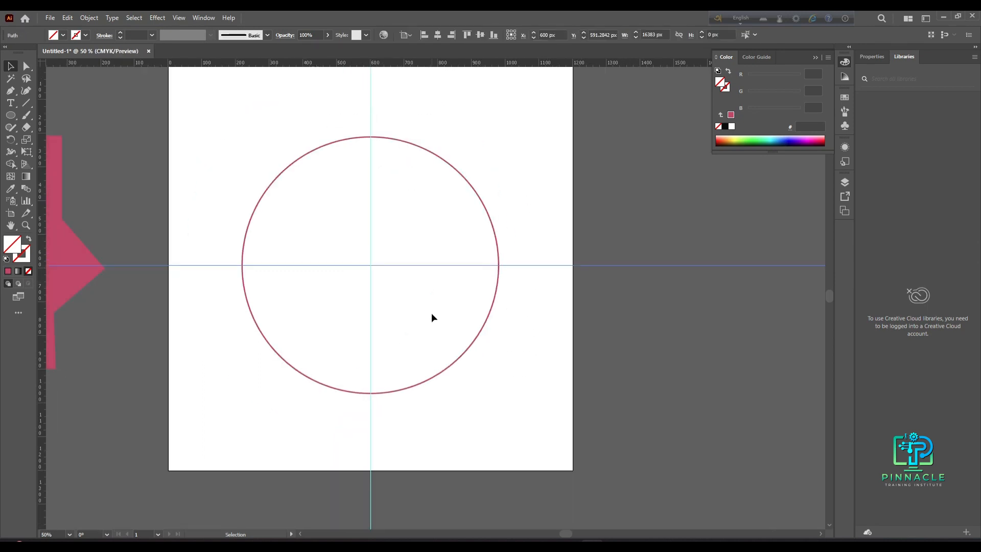
click(434, 314)
right_click(435, 273)
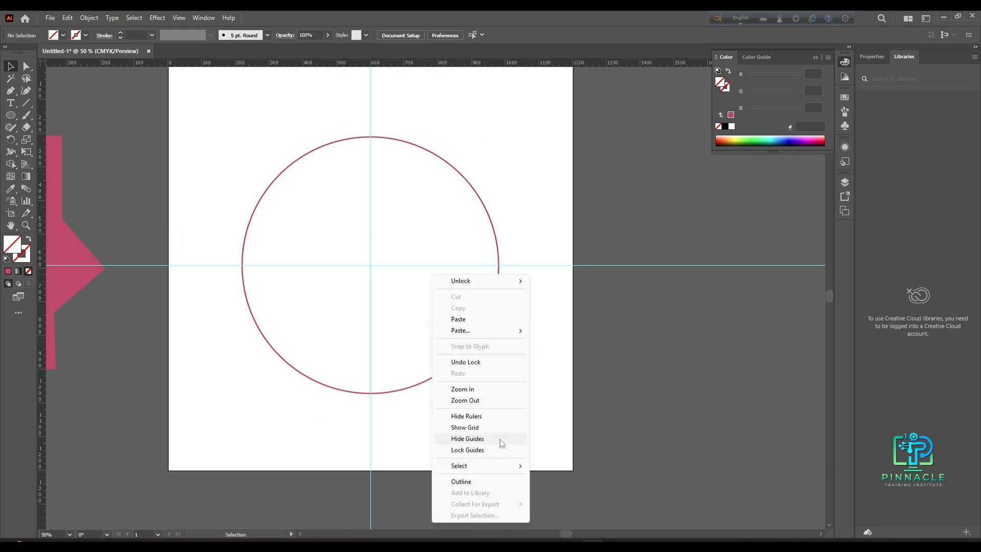
click(484, 447)
drag(358, 256, 443, 330)
drag(297, 154, 437, 351)
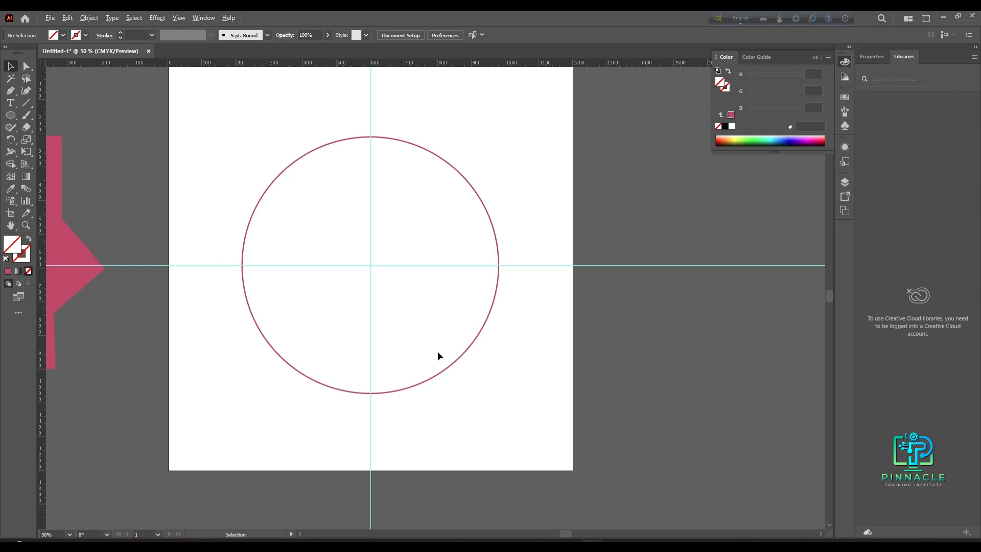
- Zoom in to examine the tick marks around the reference clock face
scroll(338, 299, up, 1)
drag(340, 301, 335, 358)
scroll(375, 264, up, 2)
scroll(375, 263, down, 5)
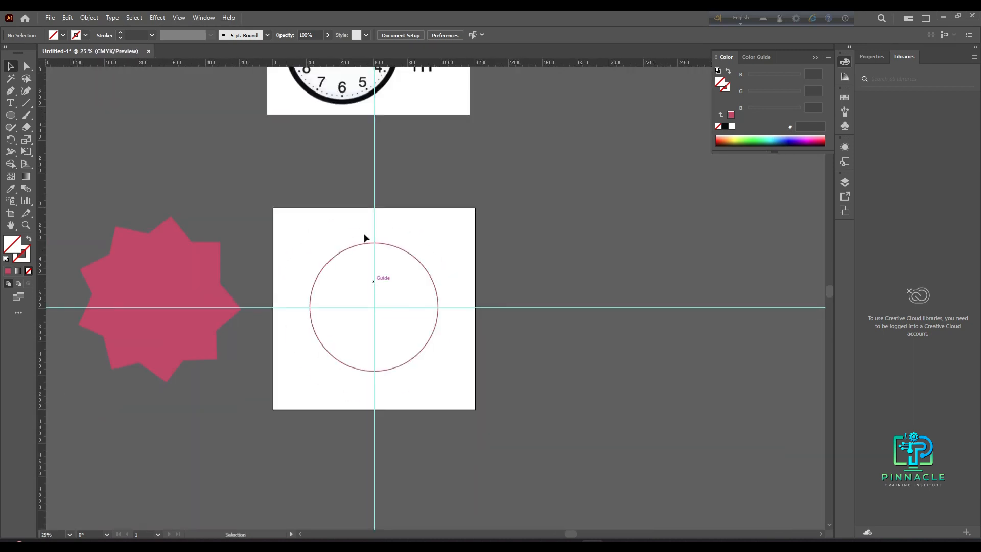
scroll(371, 278, up, 4)
scroll(305, 202, up, 2)
scroll(377, 237, up, 3)
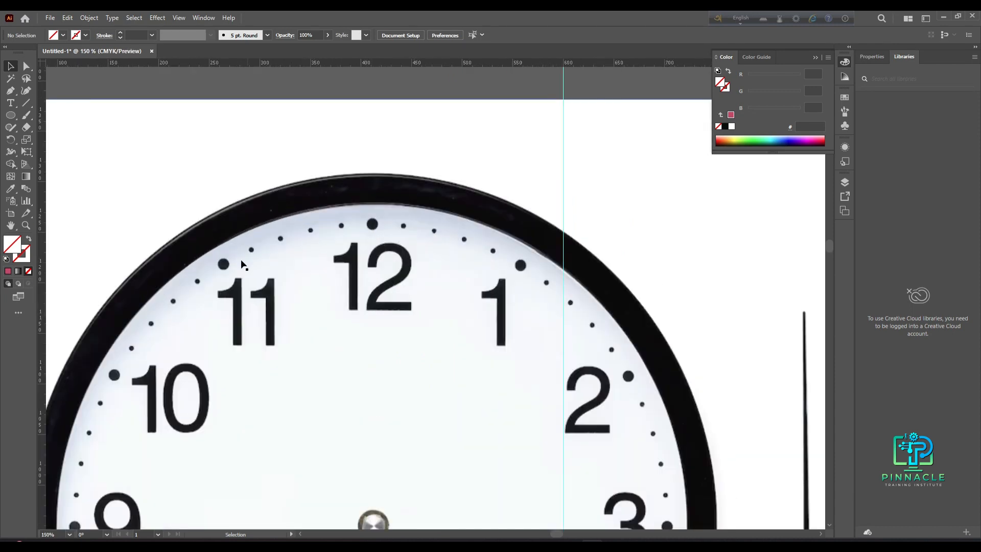
scroll(355, 295, down, 2)
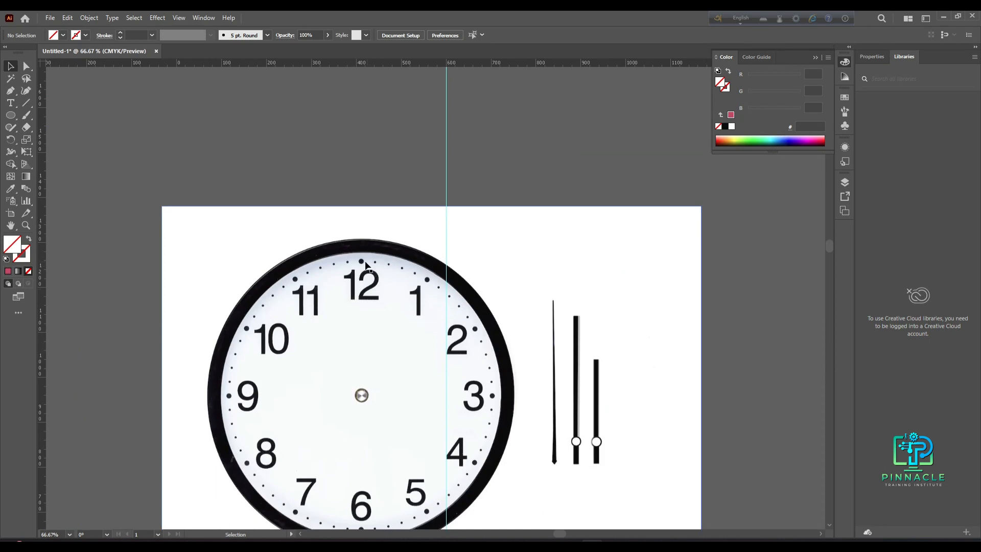
scroll(368, 265, up, 1)
scroll(366, 276, up, 3)
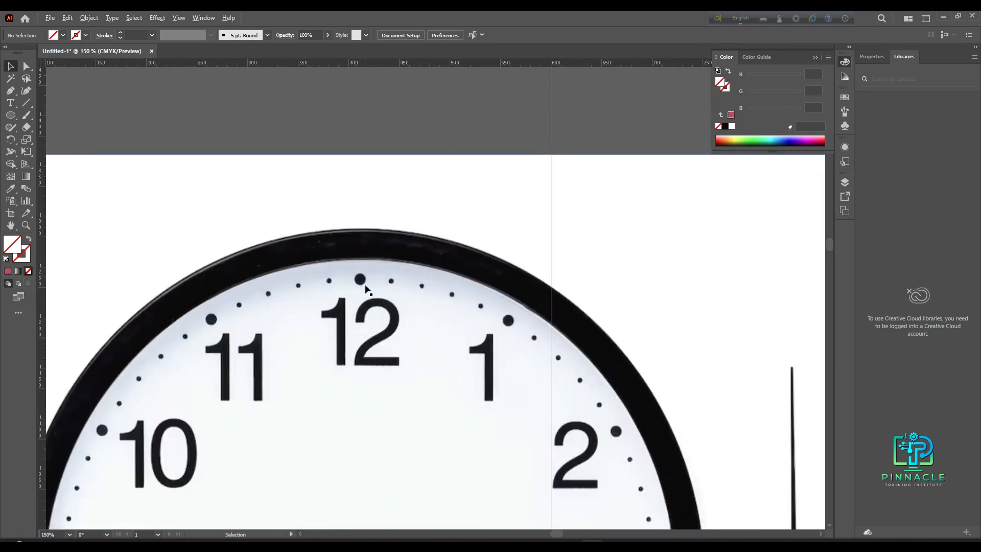
scroll(366, 289, down, 4)
scroll(434, 408, down, 10)
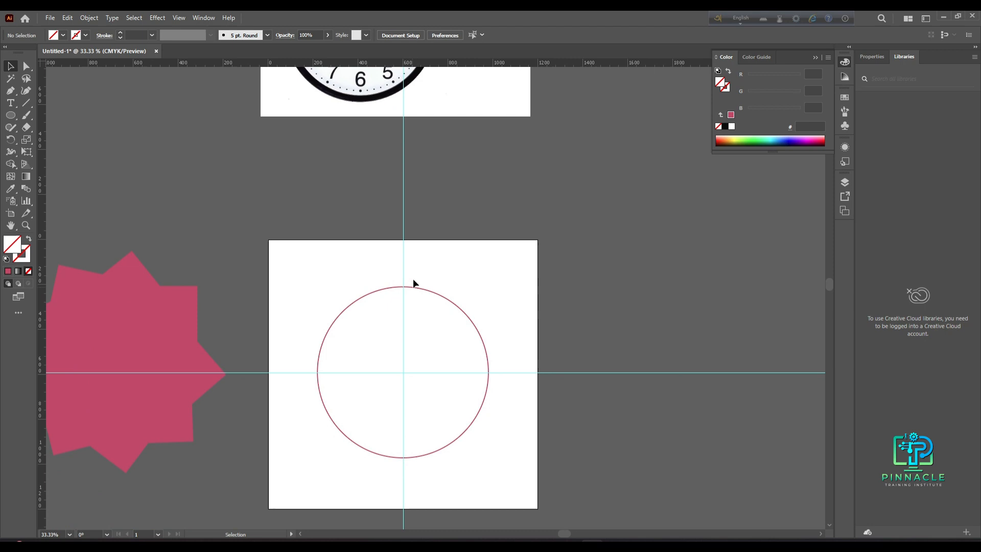
scroll(413, 292, up, 3)
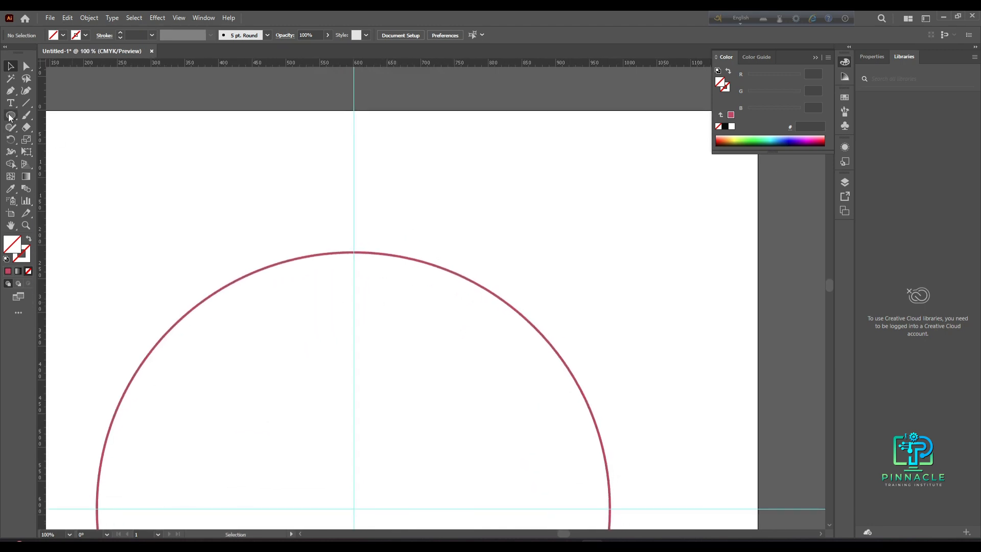
- Draw a small circle about 21.5 px wide on the vertical guide at the top of the clock circle
click(11, 115)
click(51, 139)
drag(355, 264, 361, 264)
- Fill the small circle with the dark colour 190007
double_click(21, 244)
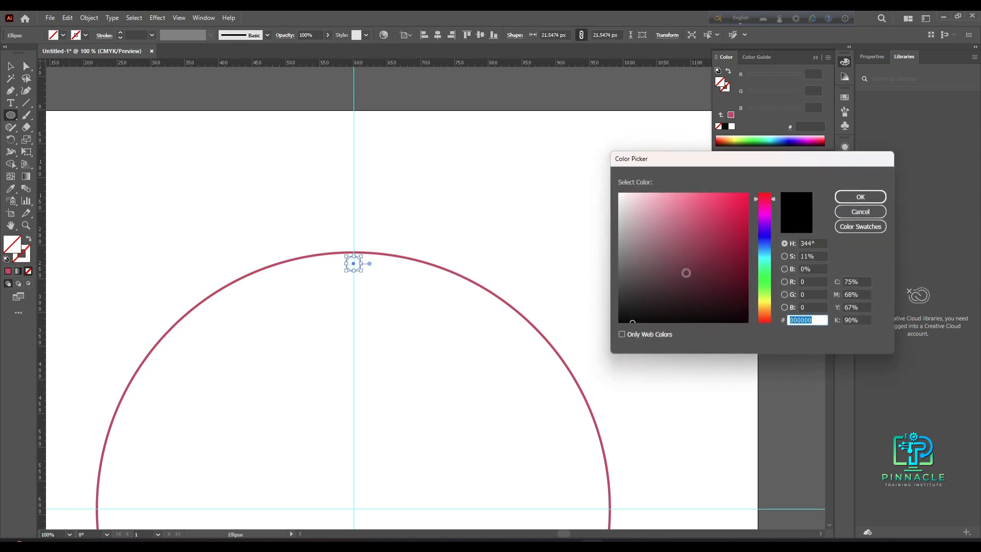
click(719, 298)
mouse_move(719, 298)
mouse_down()
mouse_move(745, 204)
mouse_move(756, 308)
mouse_up()
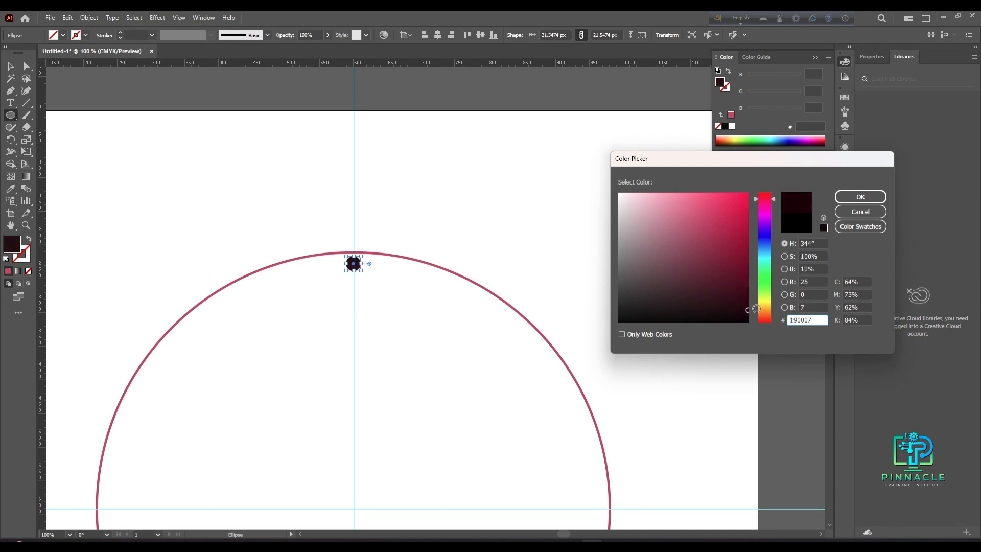
click(860, 197)
- Zoom in to check that the dot sits centred on the vertical guide at the top of the circle
click(9, 67)
click(307, 223)
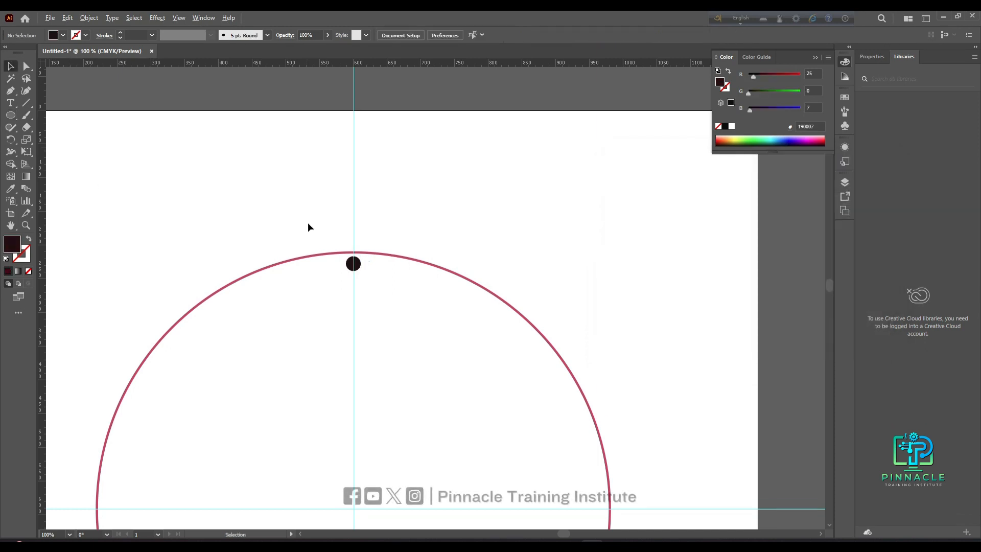
scroll(333, 248, up, 3)
drag(435, 335, 387, 338)
scroll(391, 317, up, 3)
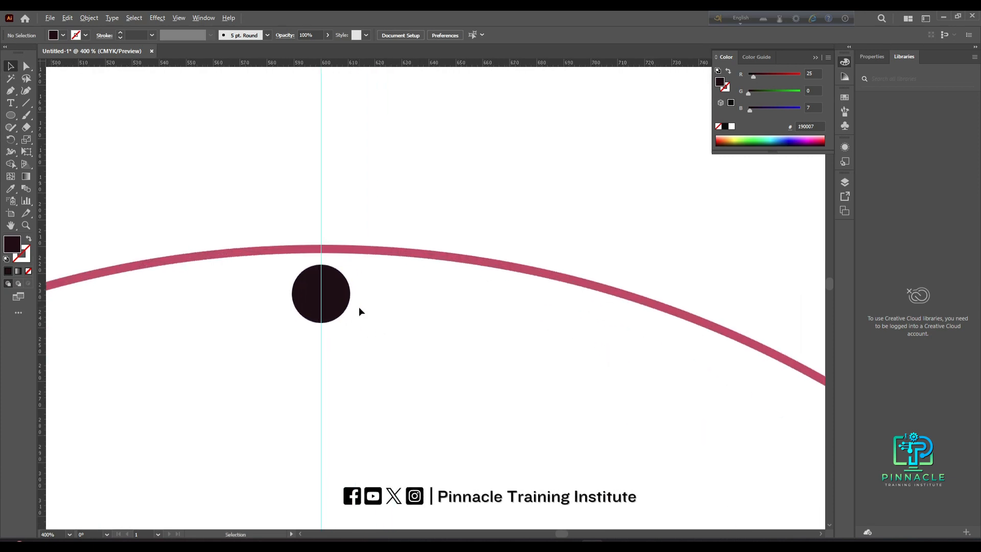
click(316, 303)
scroll(302, 292, up, 6)
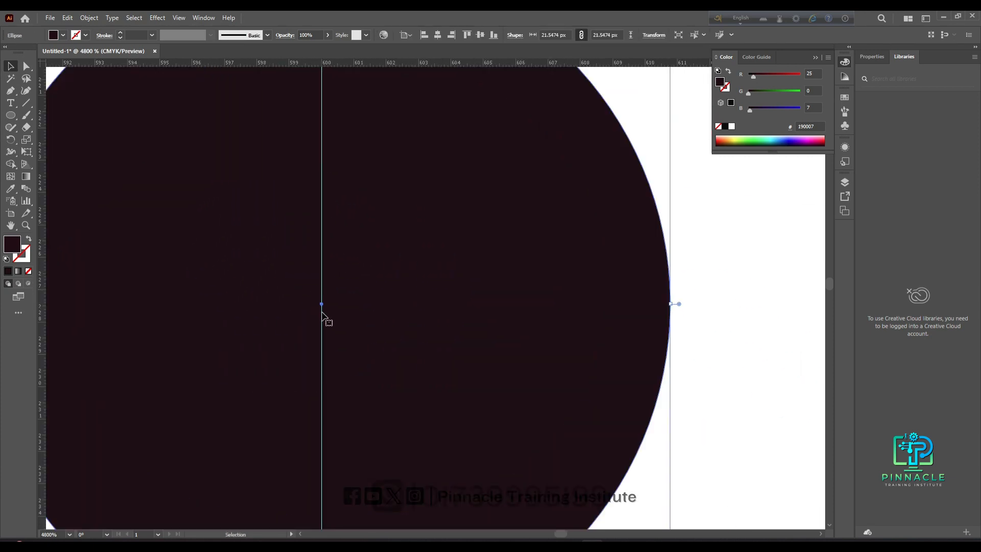
scroll(332, 335, down, 8)
scroll(336, 339, down, 5)
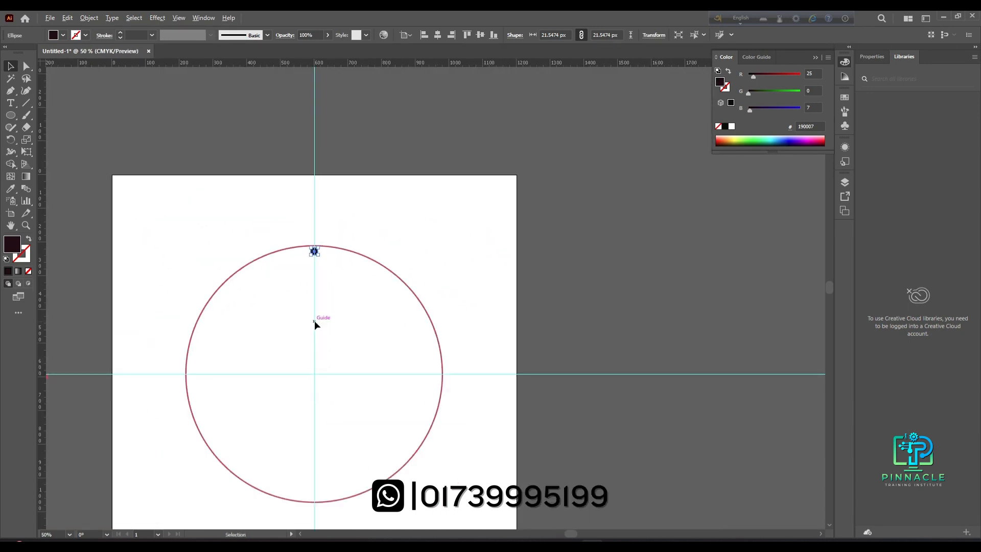
drag(321, 339, 336, 293)
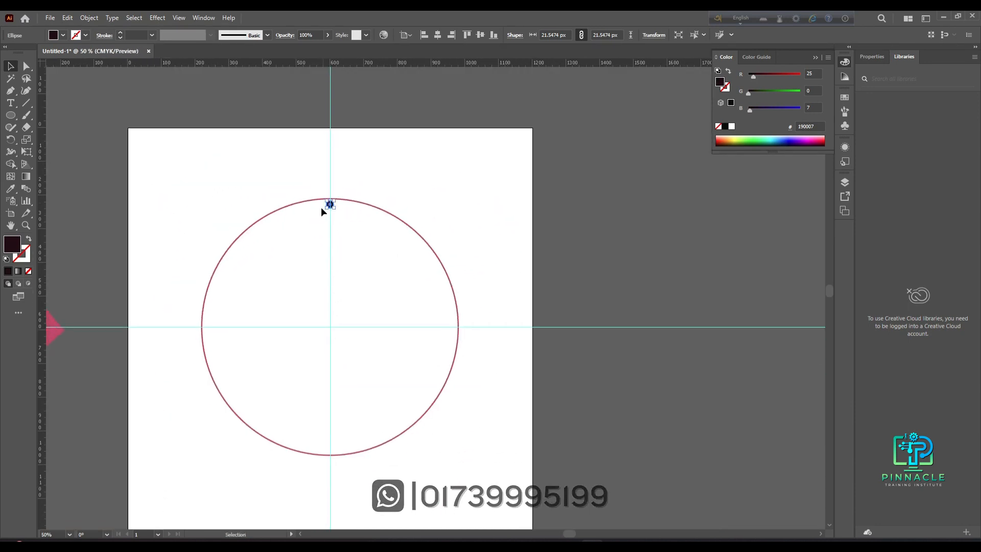
click(363, 237)
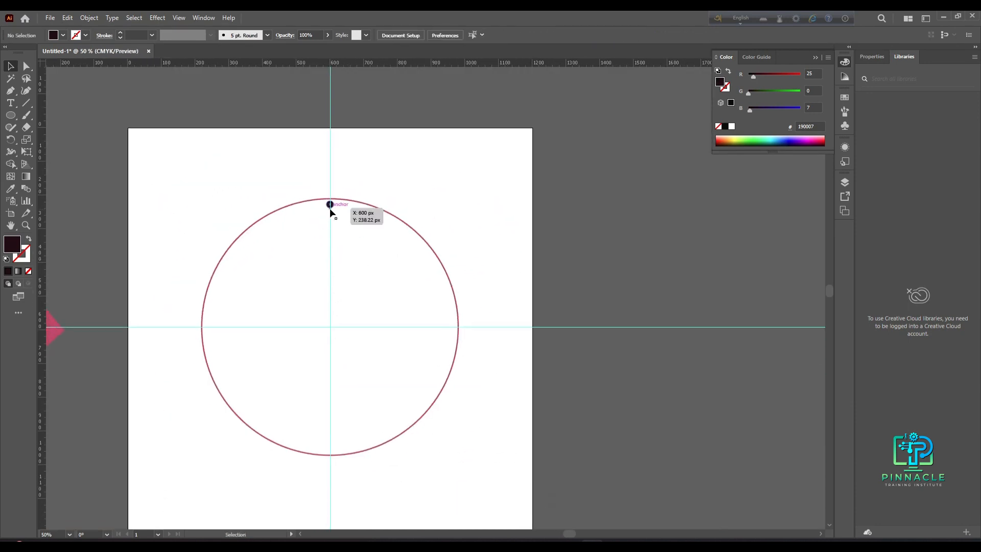
- Rotate a copy of the dot by 360/12 degrees around the circle's centre
click(329, 204)
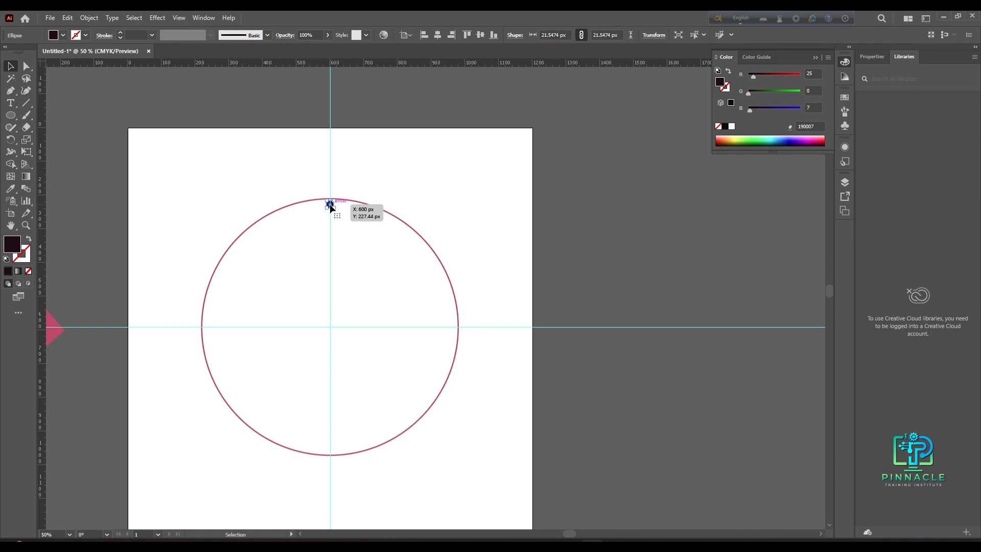
click(11, 139)
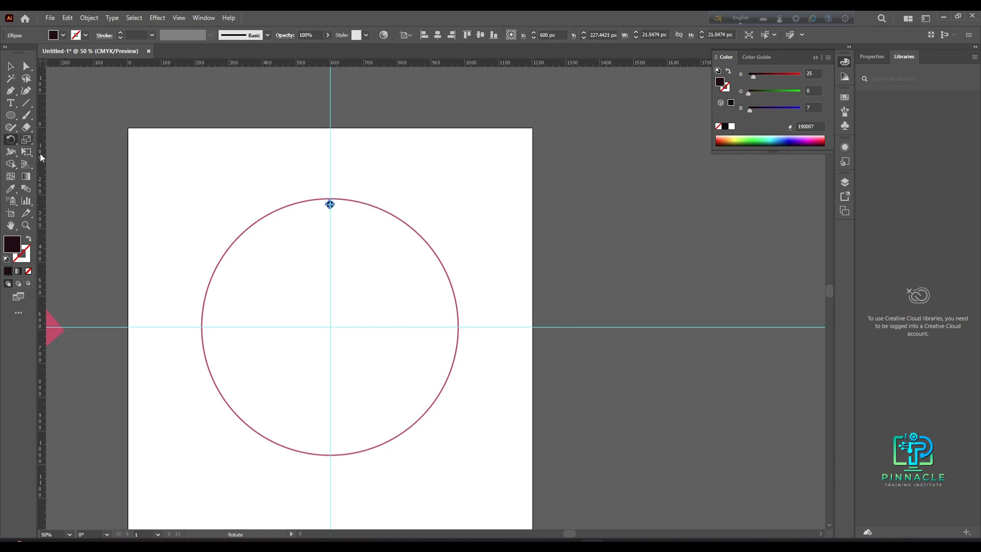
alt+click(330, 327)
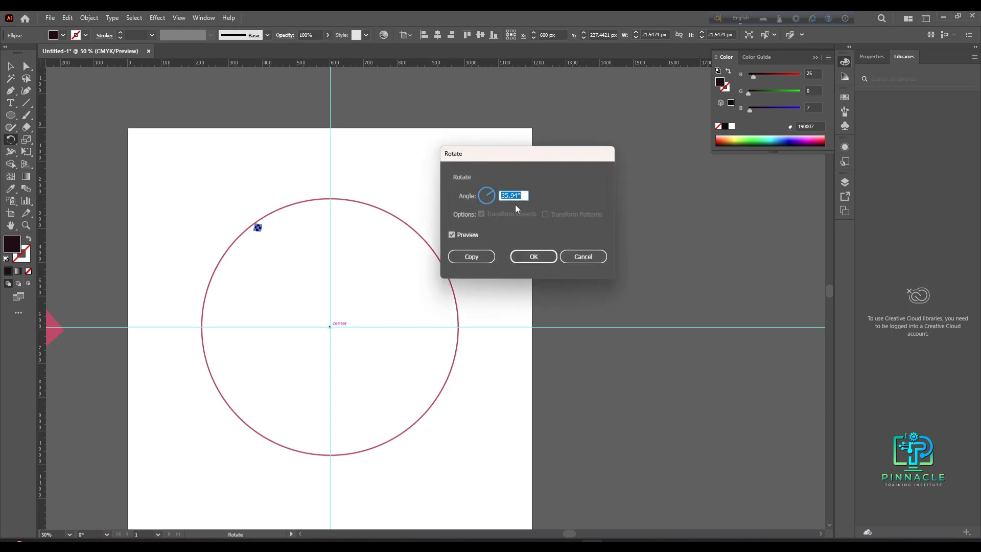
drag(541, 148, 575, 149)
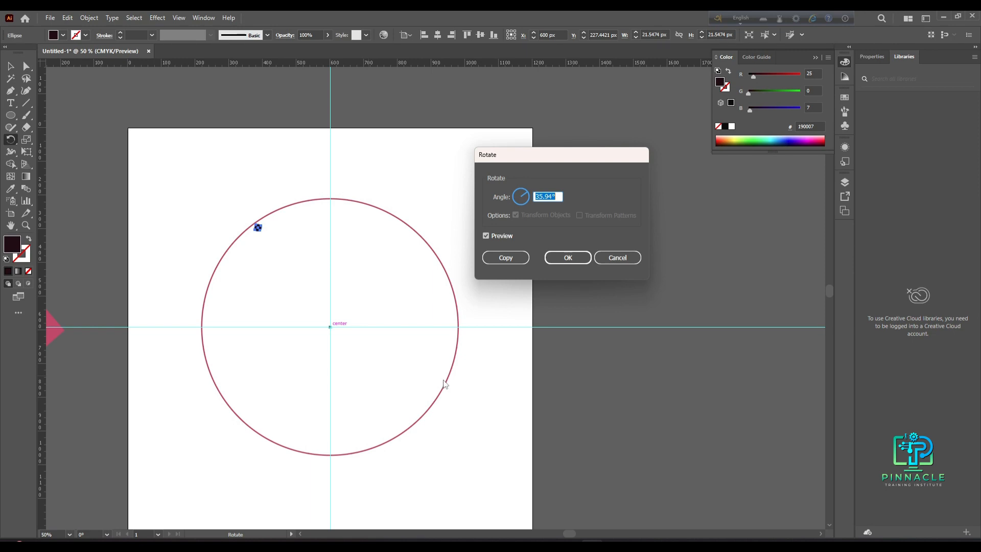
text(36)
text(12)
click(505, 257)
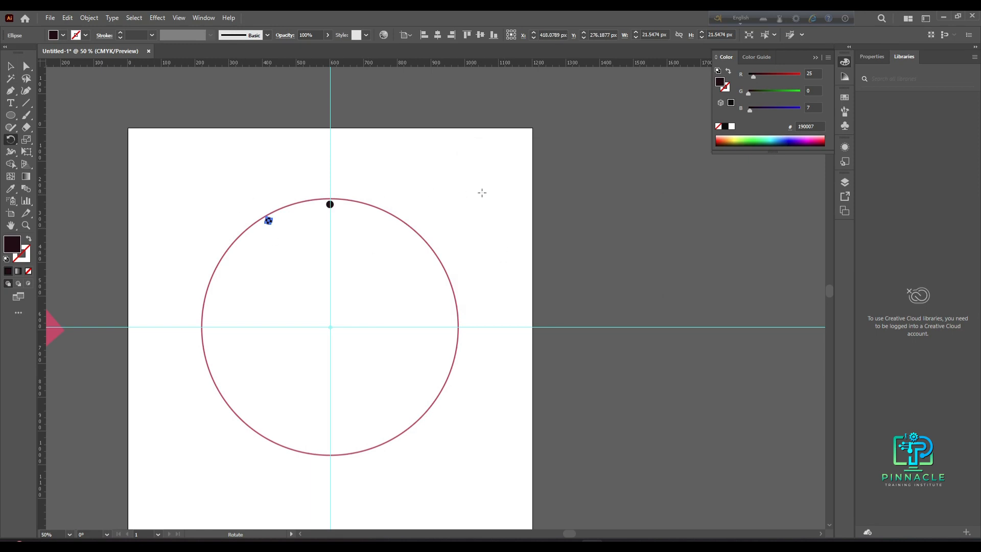
- Repeat the rotated copy until twelve dots ring the clock circle
key(ctrl+d)
key(ctrl+d)
key(ctrl+d)
key(ctrl+d)
key(ctrl+d)
key(ctrl+d)
key(ctrl+d)
key(ctrl+d)
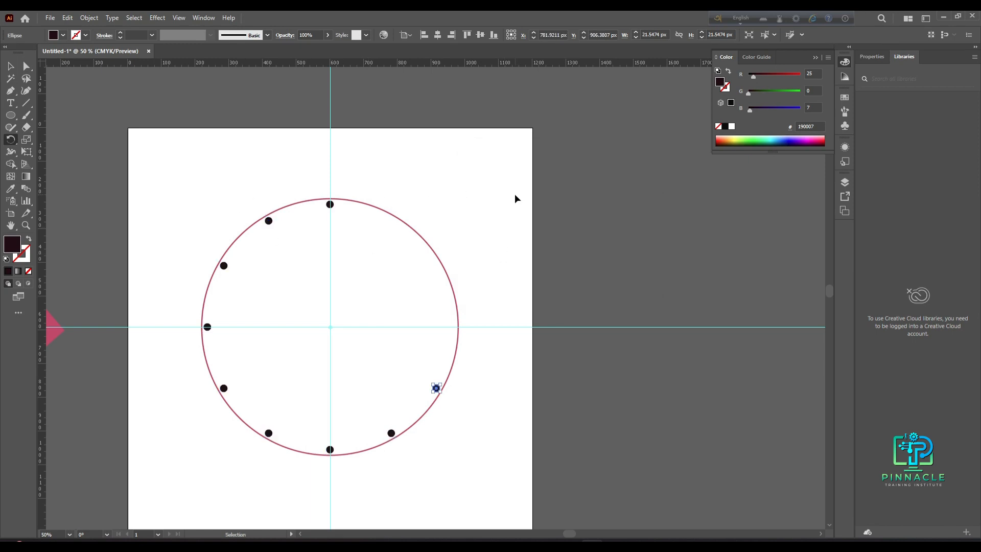
key(ctrl+d)
key(ctrl+d)
click(10, 66)
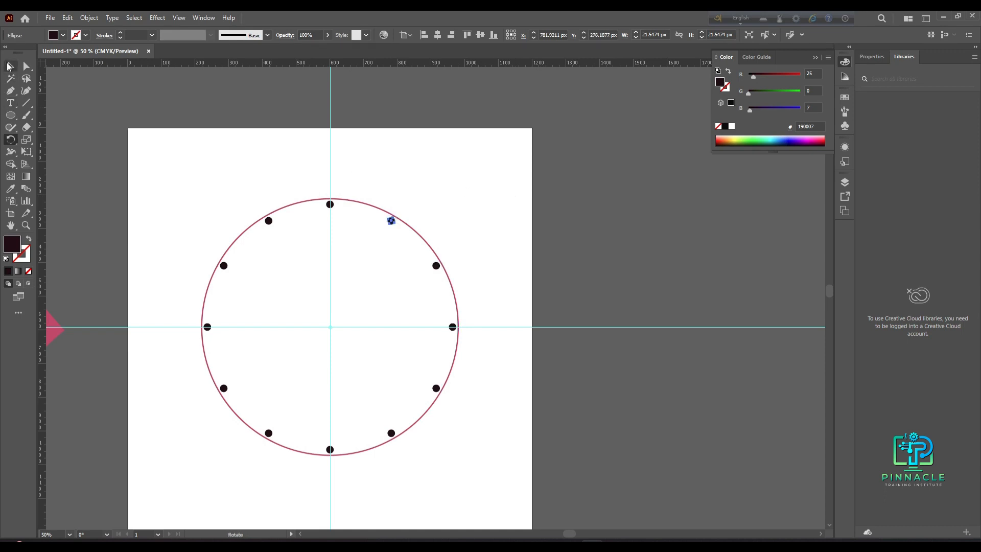
click(462, 156)
scroll(363, 268, down, 1)
scroll(358, 327, up, 4)
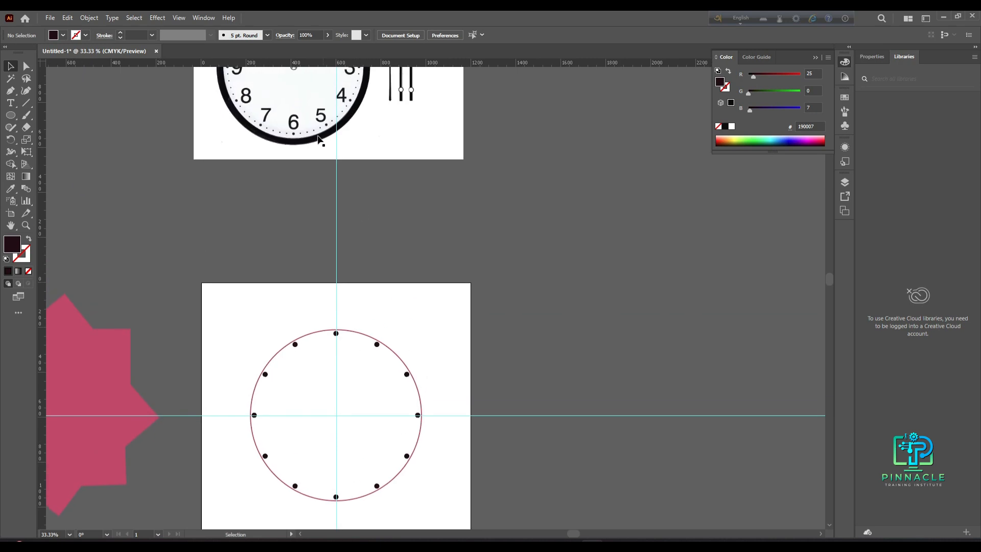
scroll(276, 146, up, 2)
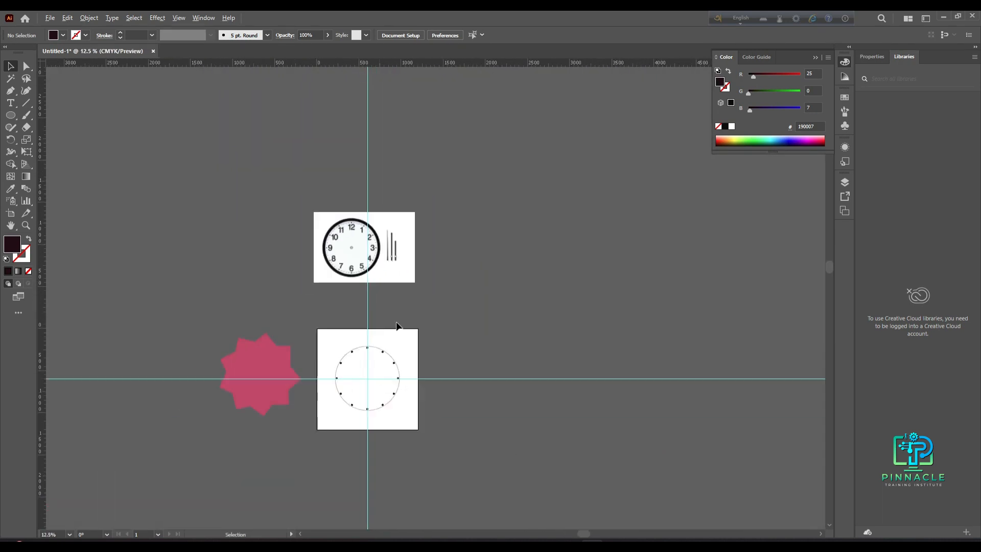
scroll(332, 283, up, 4)
scroll(333, 219, down, 3)
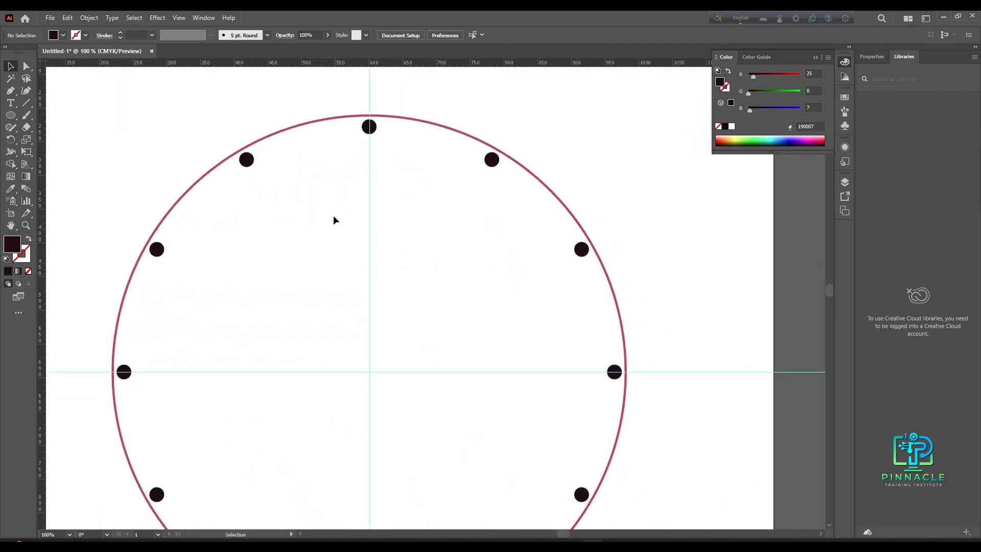
drag(238, 161, 442, 368)
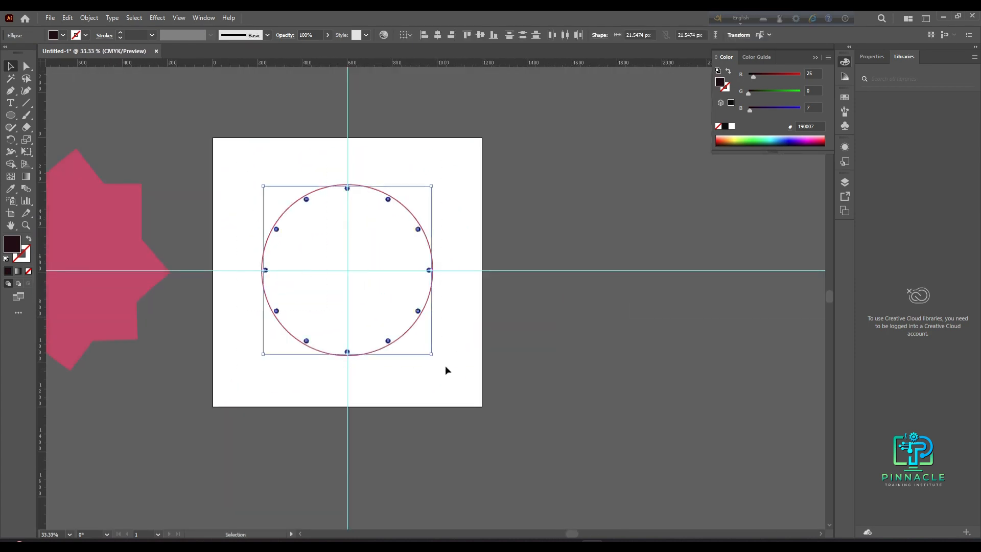
drag(417, 311, 431, 339)
key(a)
key(ctrl+z)
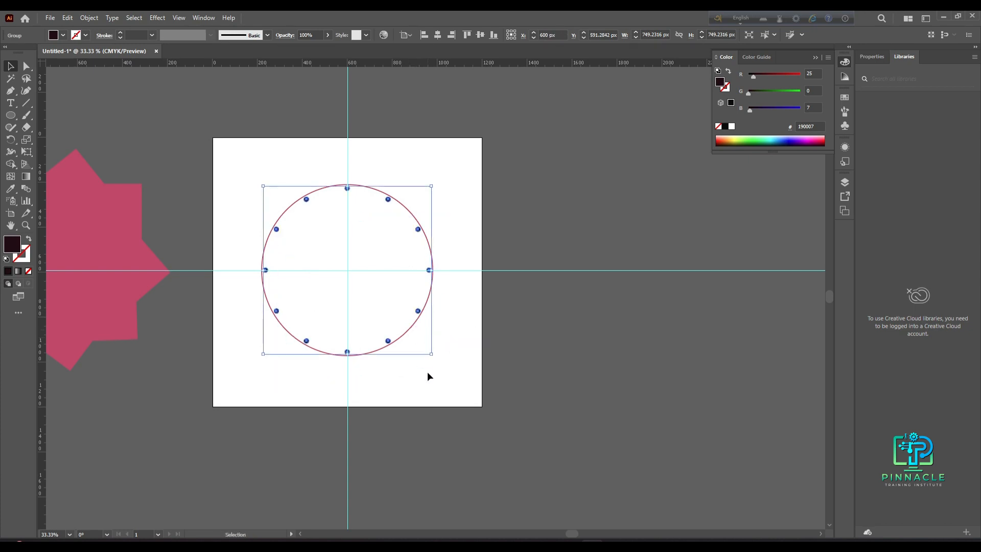
scroll(412, 369, up, 2)
click(521, 325)
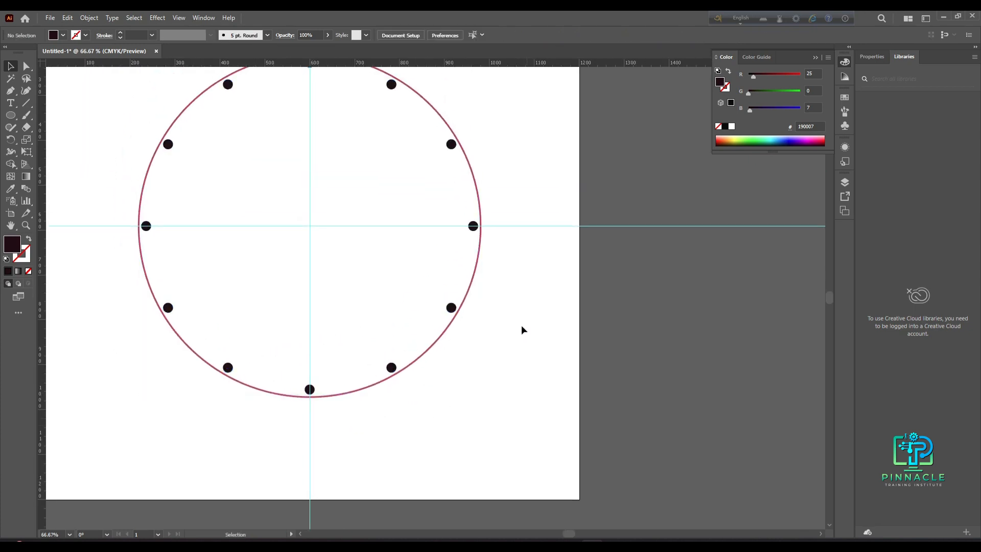
- Draw a smaller dot about 7.9 px wide centred on the top hour dot
scroll(284, 219, down, 1)
scroll(293, 191, up, 3)
scroll(300, 289, up, 3)
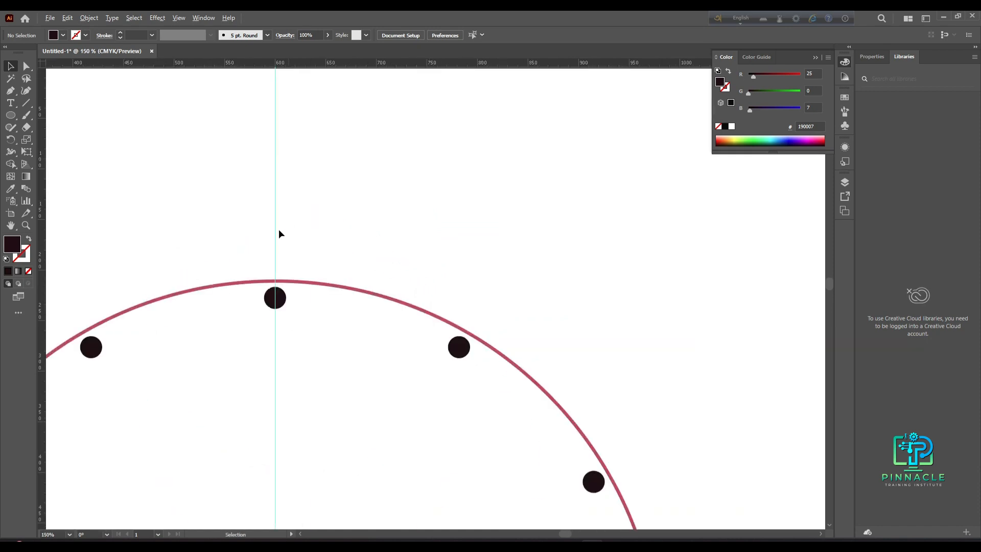
drag(294, 358, 324, 338)
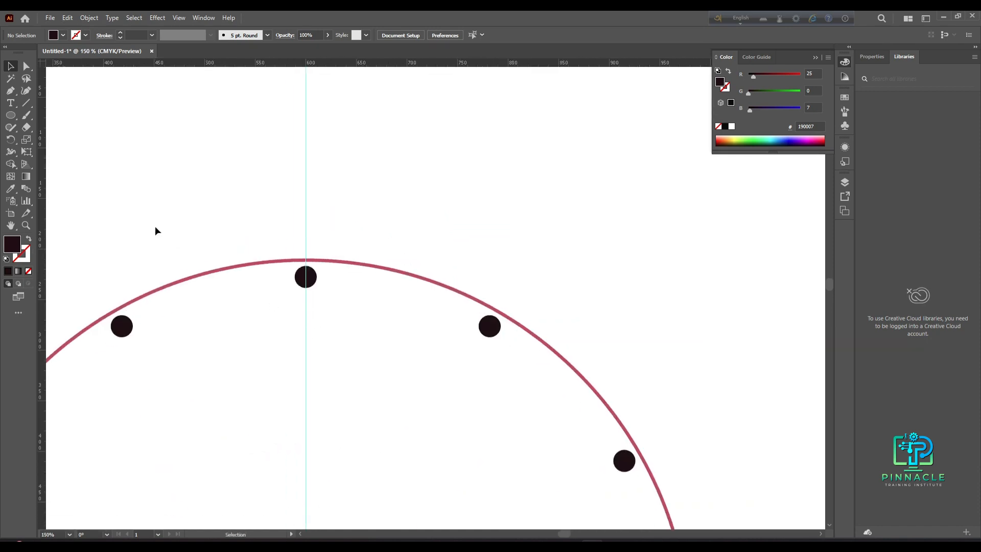
right_click(12, 116)
click(57, 139)
drag(306, 276, 313, 279)
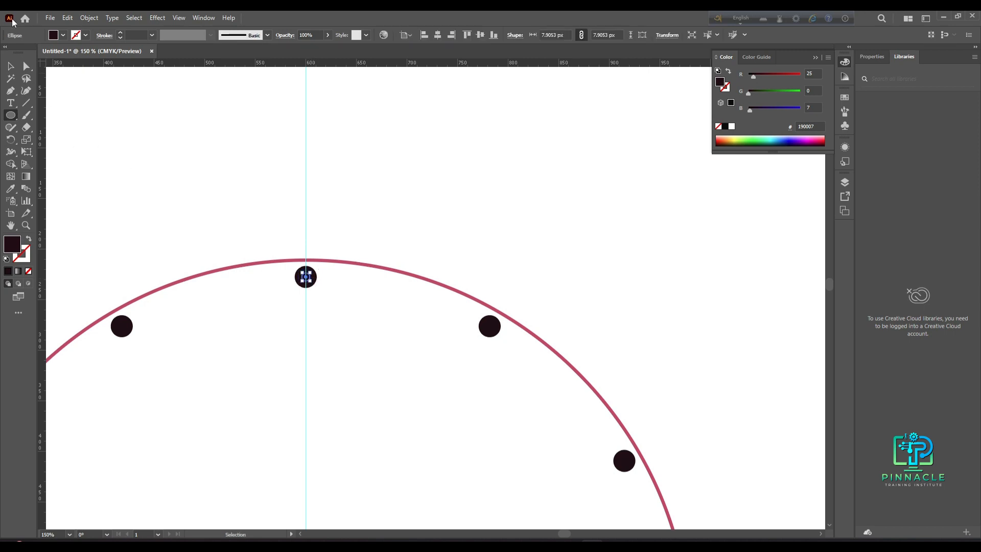
click(9, 69)
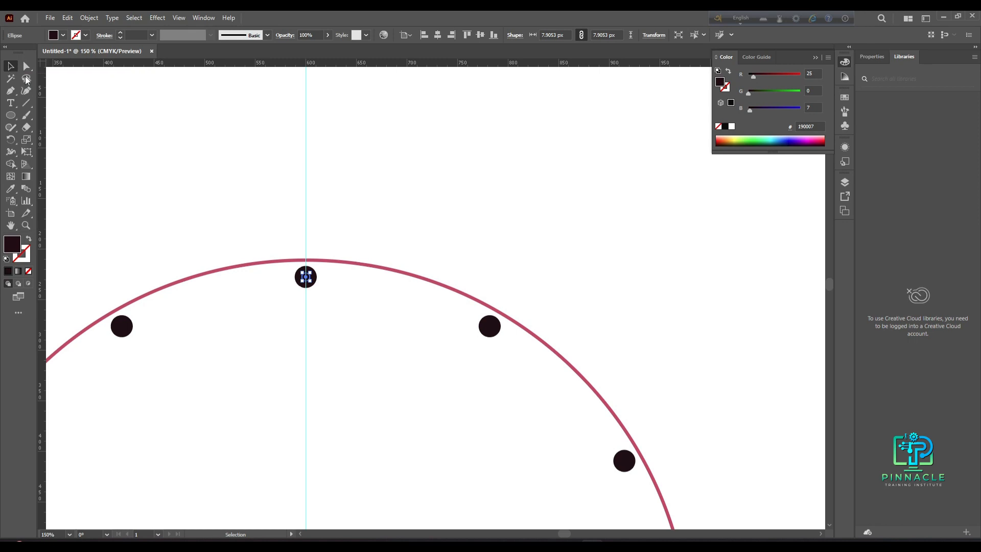
- Rotate a copy of the small dot 6° around the circle's centre
scroll(260, 261, down, 3)
scroll(308, 368, up, 1)
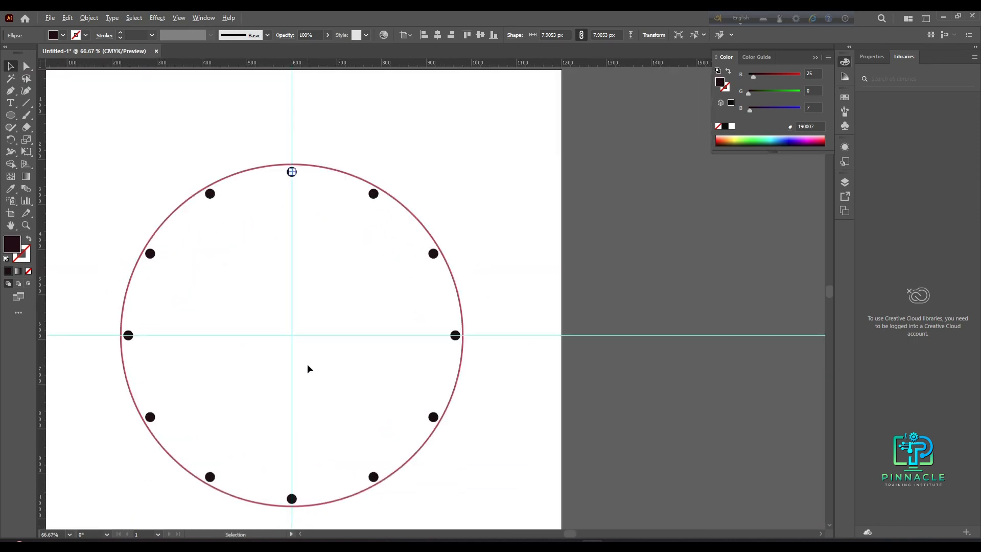
click(6, 140)
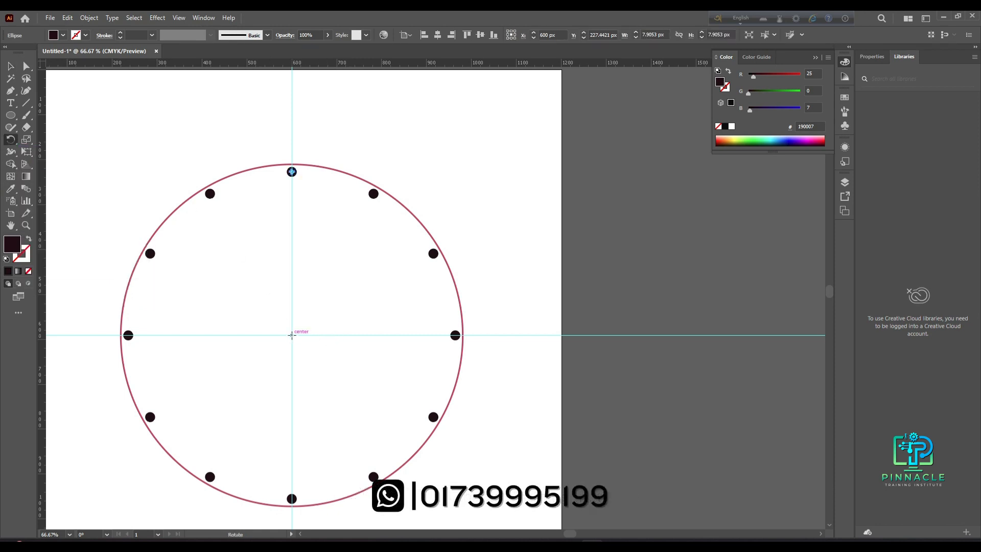
alt+click(292, 335)
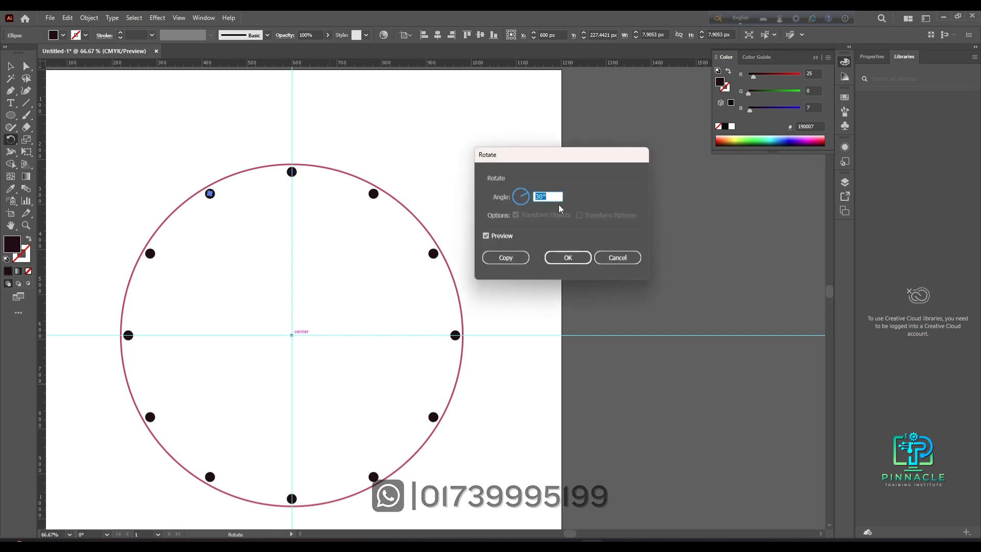
text(3)
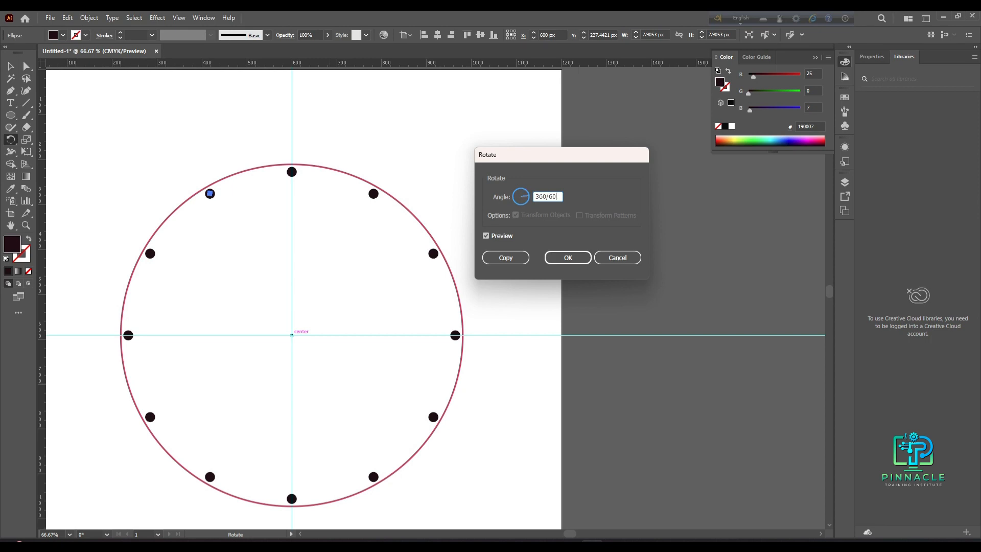
click(506, 257)
- Repeat the rotated copy to place minute dots all around the clock circle
key(ctrl+d)
key(ctrl+d)
key(ctrl+d)
key(ctrl+d)
key(ctrl+d)
key(ctrl+d)
key(ctrl+d)
key(ctrl+d)
key(ctrl+d)
key(ctrl+d)
key(ctrl+d)
key(ctrl+d)
key(ctrl+d)
key(ctrl+d)
key(ctrl+d)
key(ctrl+d)
key(ctrl+d)
key(ctrl+d)
key(ctrl+d)
key(ctrl+d)
key(ctrl+d)
key(ctrl+d)
key(ctrl+d)
key(ctrl+d)
key(ctrl+d)
key(ctrl+d)
key(ctrl+d)
key(ctrl+d)
key(ctrl+d)
key(ctrl+d)
key(ctrl+d)
key(ctrl+d)
key(ctrl+d)
key(ctrl+d)
key(ctrl+d)
key(ctrl+d)
key(ctrl+d)
key(ctrl+d)
key(ctrl+d)
key(ctrl+d)
key(ctrl+d)
key(ctrl+d)
key(ctrl+d)
key(ctrl+d)
key(ctrl+d)
key(ctrl+d)
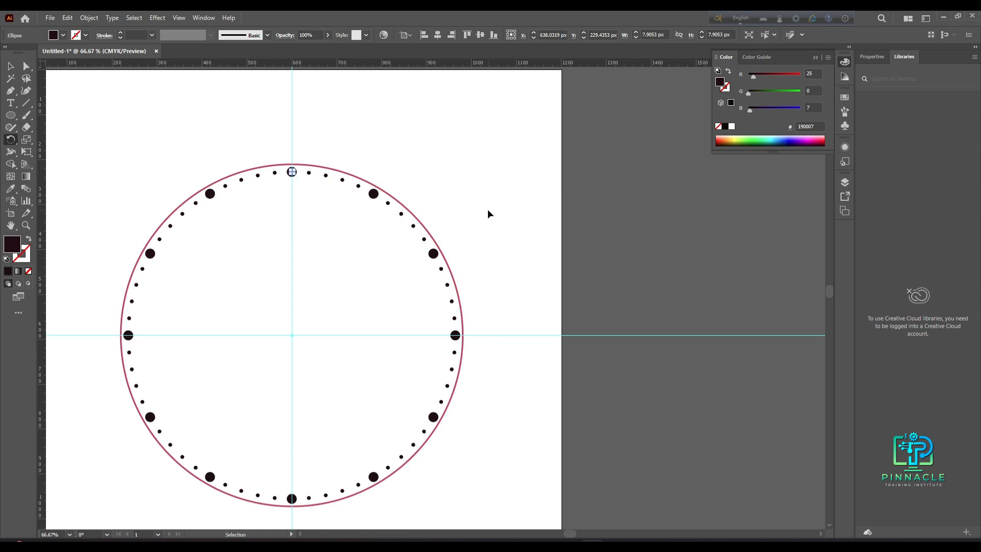
click(10, 67)
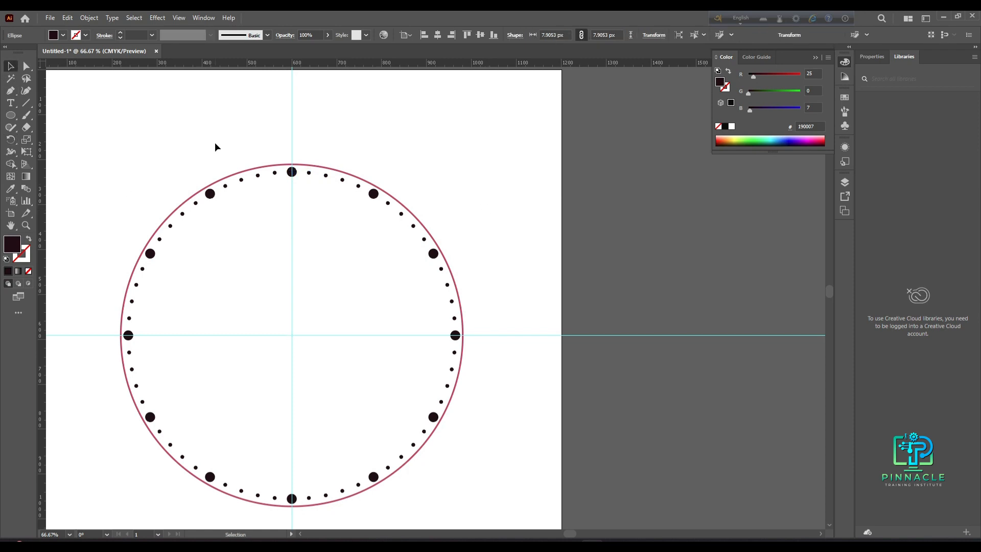
click(214, 142)
scroll(216, 240, down, 2)
drag(144, 194, 350, 399)
click(356, 387)
scroll(321, 320, up, 3)
drag(351, 349, 462, 349)
scroll(359, 394, down, 2)
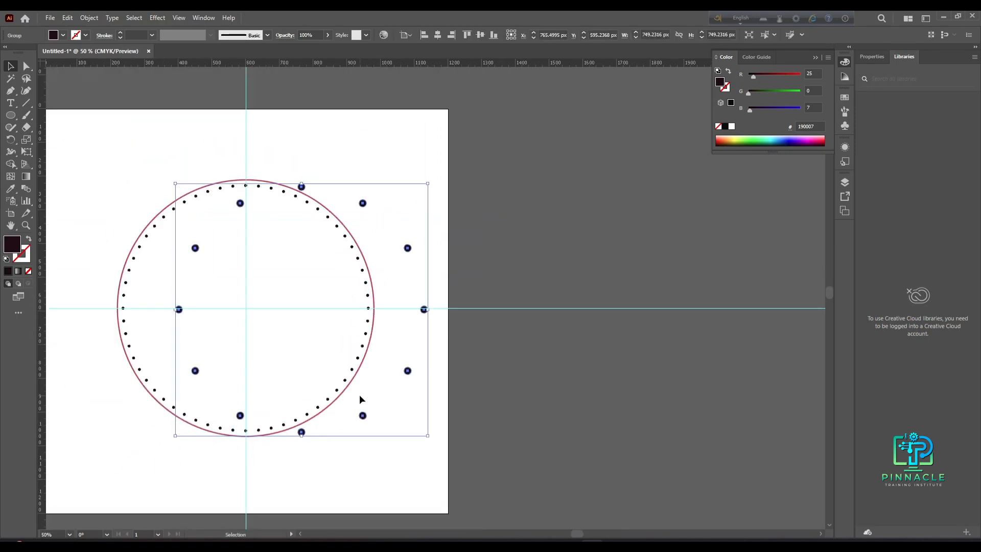
key(ctrl+z)
key(ctrl+shift+a)
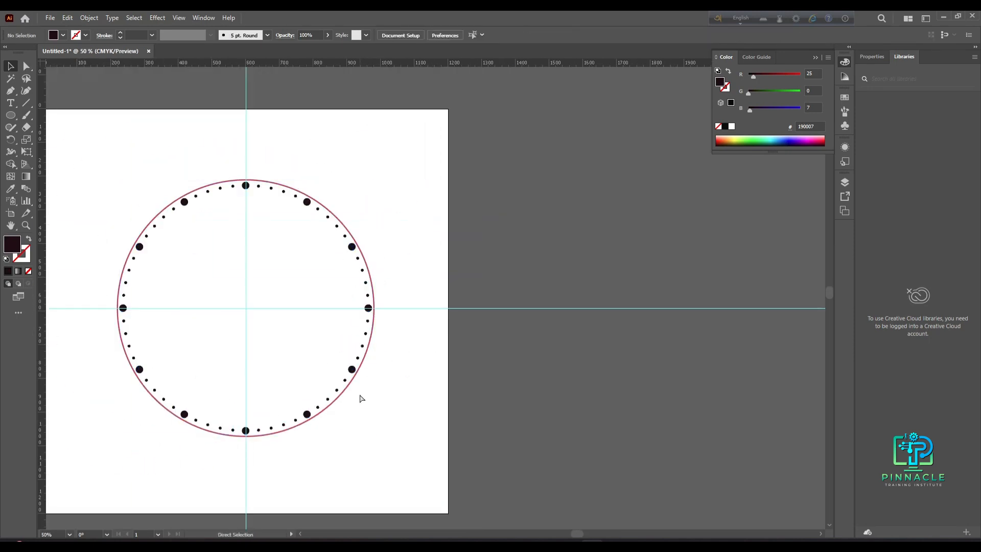
- Select all the hour and minute dots and group them
drag(111, 228, 380, 456)
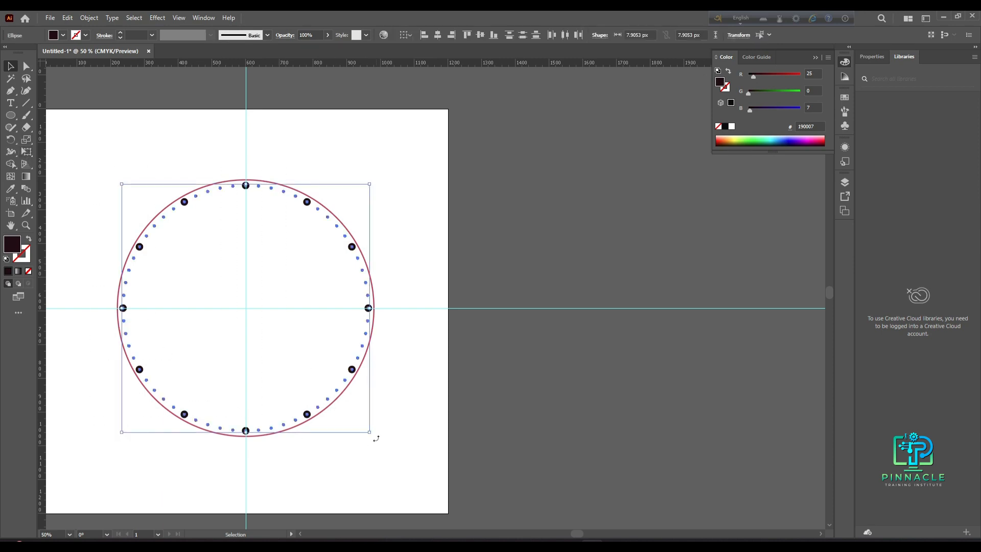
key(a)
key(v)
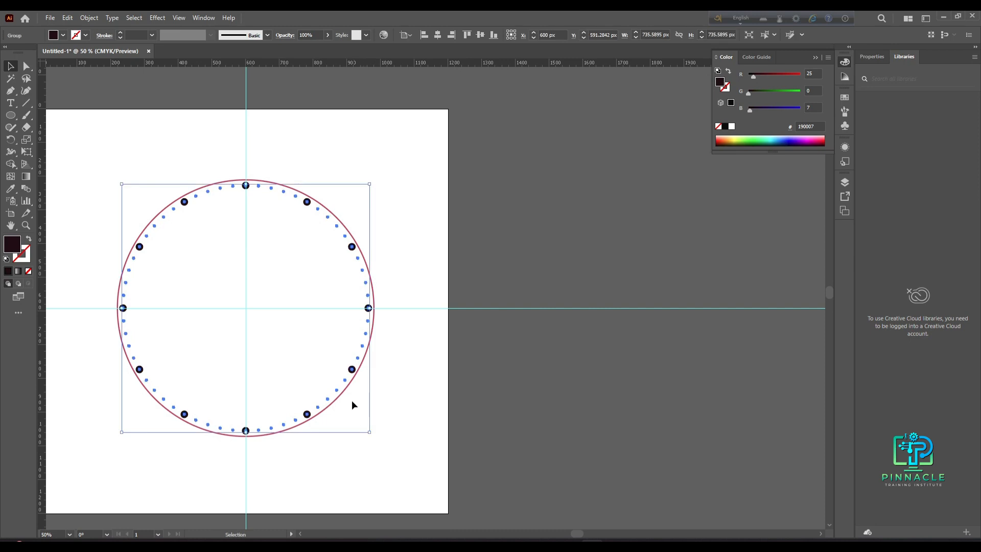
- Sample the reference clock's black colour onto the outer red circle with the Eyedropper
click(383, 380)
key(ctrl+minus)
scroll(351, 324, up, 2)
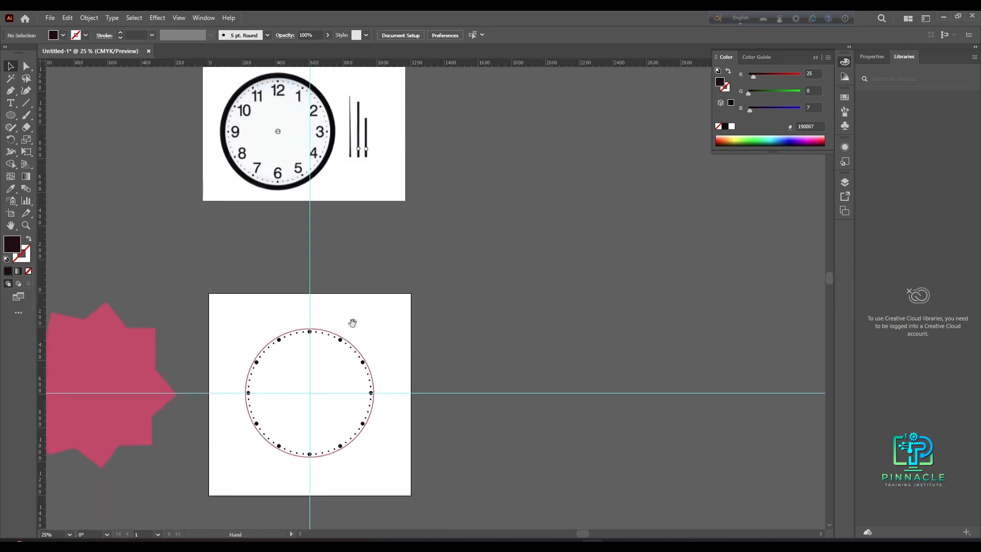
alt+scroll(290, 103, up, 2)
alt+scroll(332, 168, down, 1)
scroll(373, 366, down, 3)
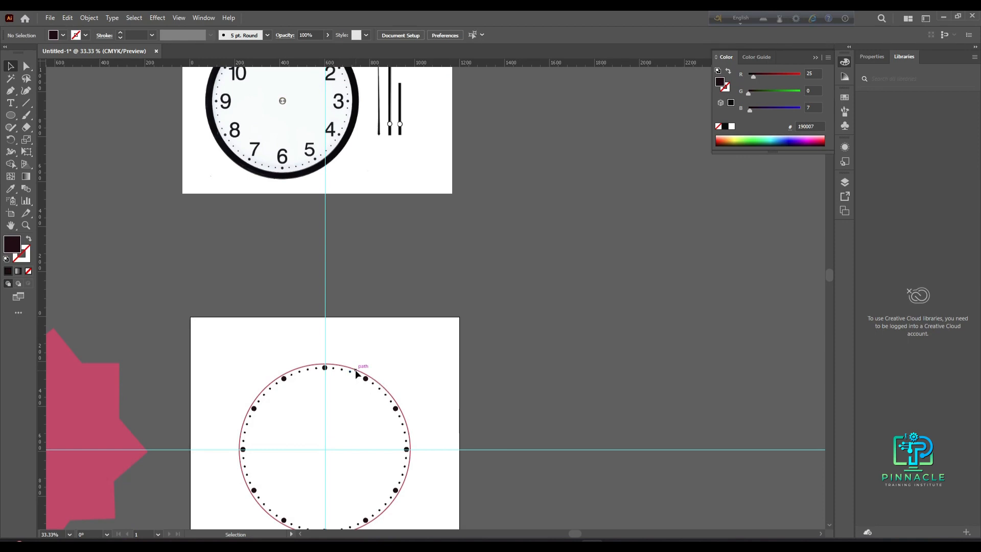
key(alt)
alt+click(357, 369)
click(381, 346)
click(368, 376)
click(10, 188)
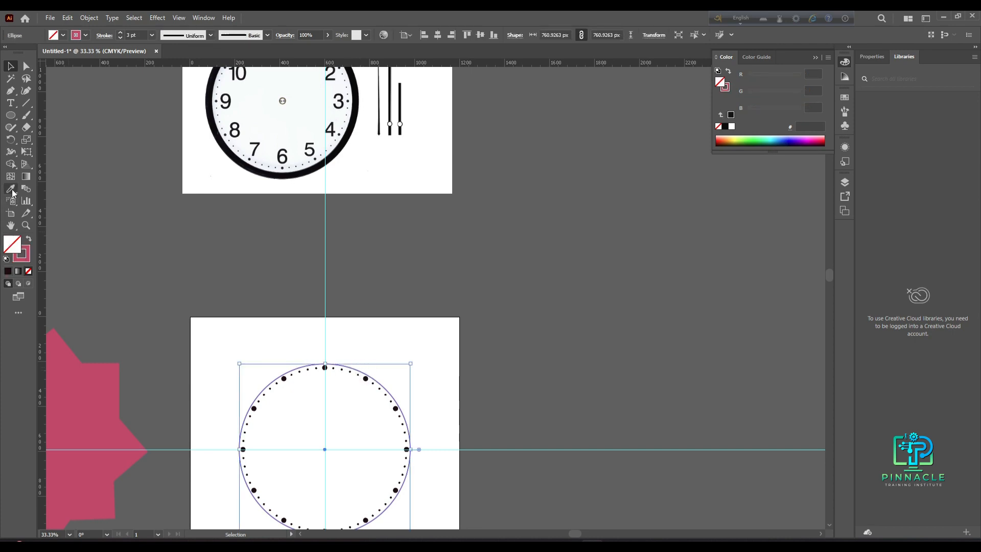
click(315, 167)
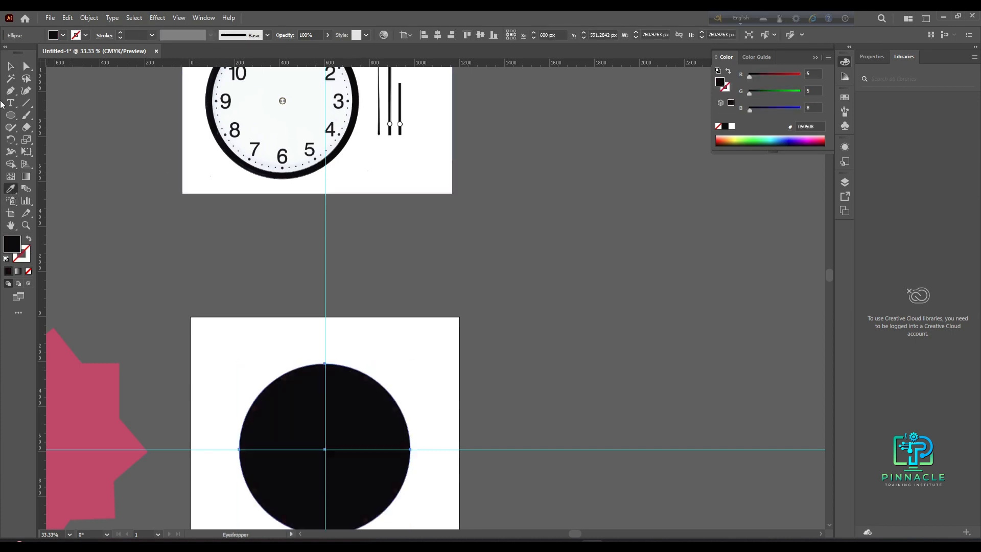
click(8, 68)
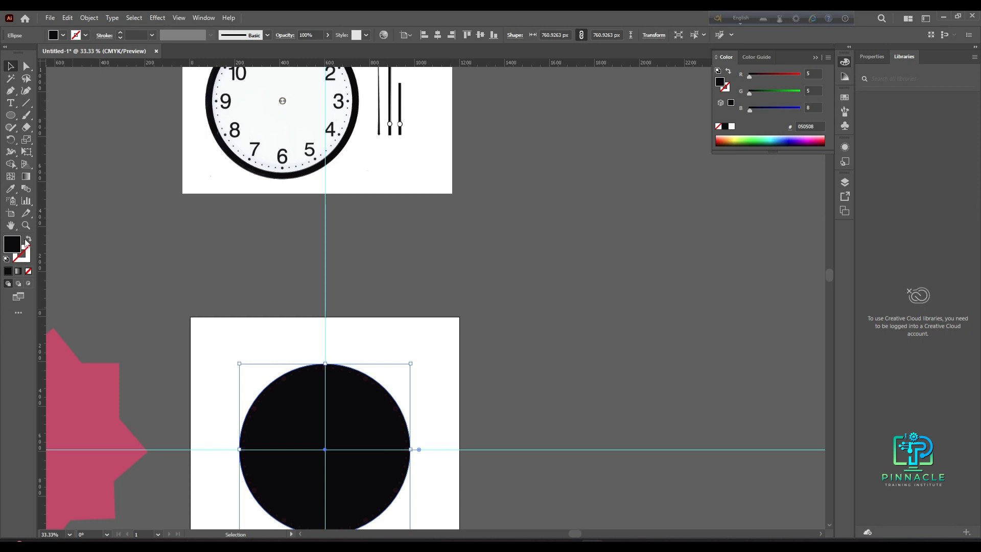
- Swap the circle's fill to stroke and set the stroke weight to 6 pt
click(28, 239)
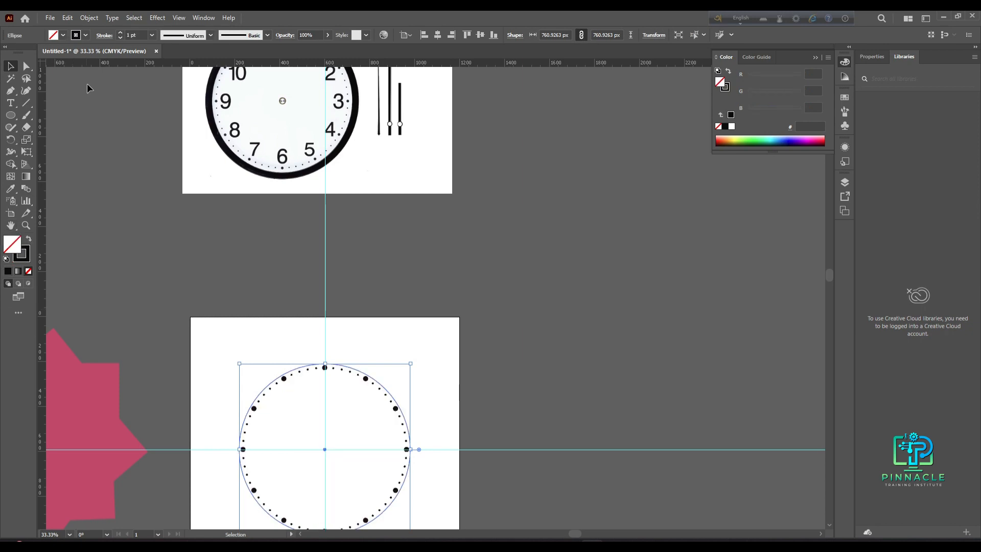
click(151, 34)
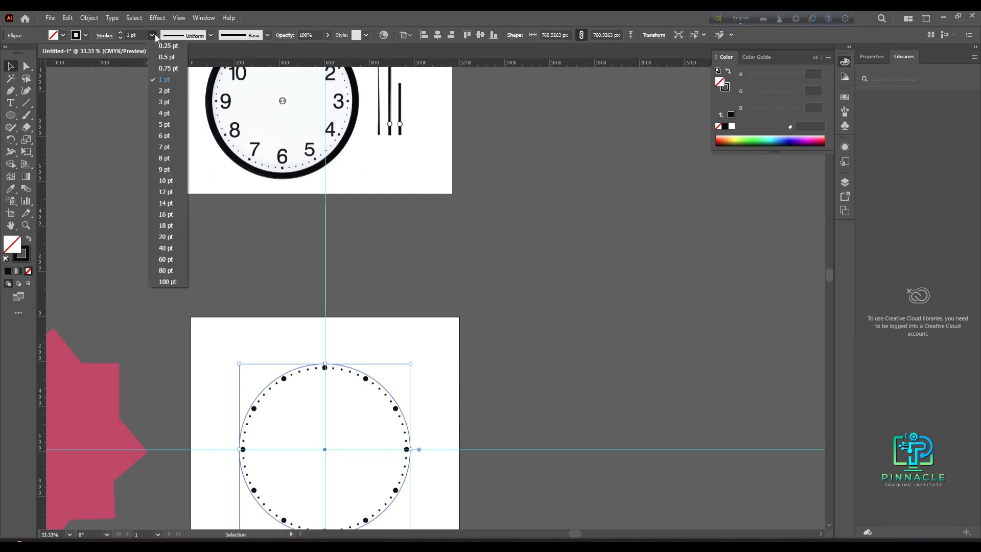
click(154, 110)
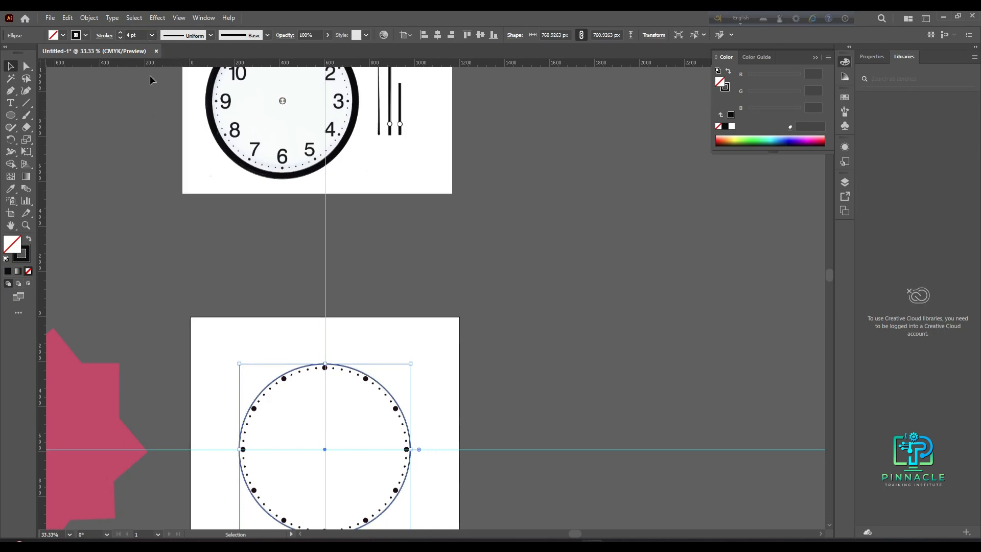
click(152, 35)
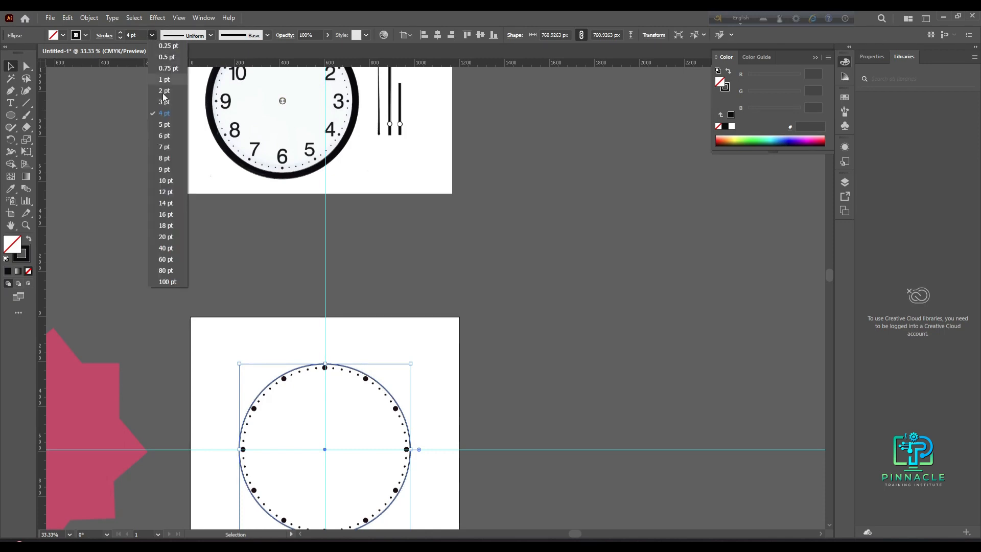
click(162, 136)
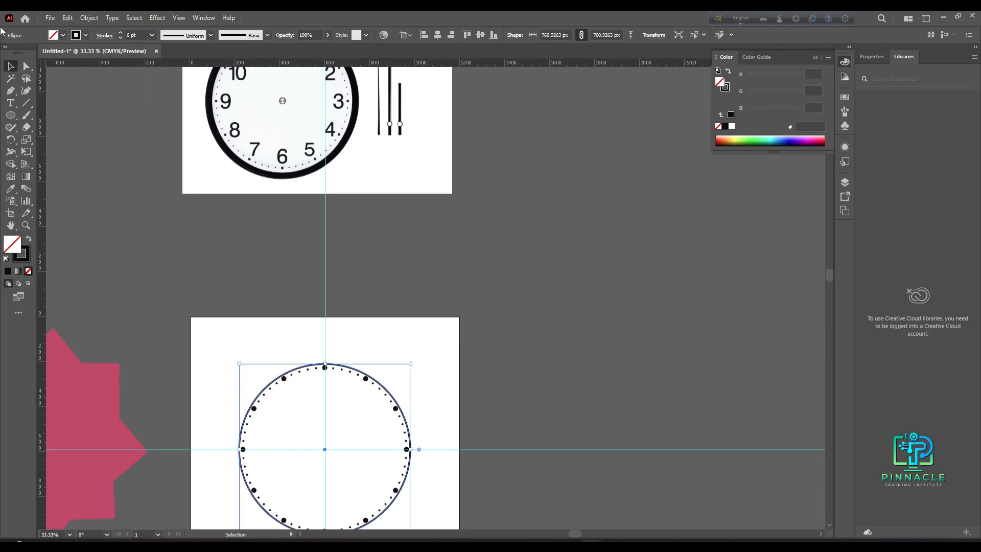
click(224, 339)
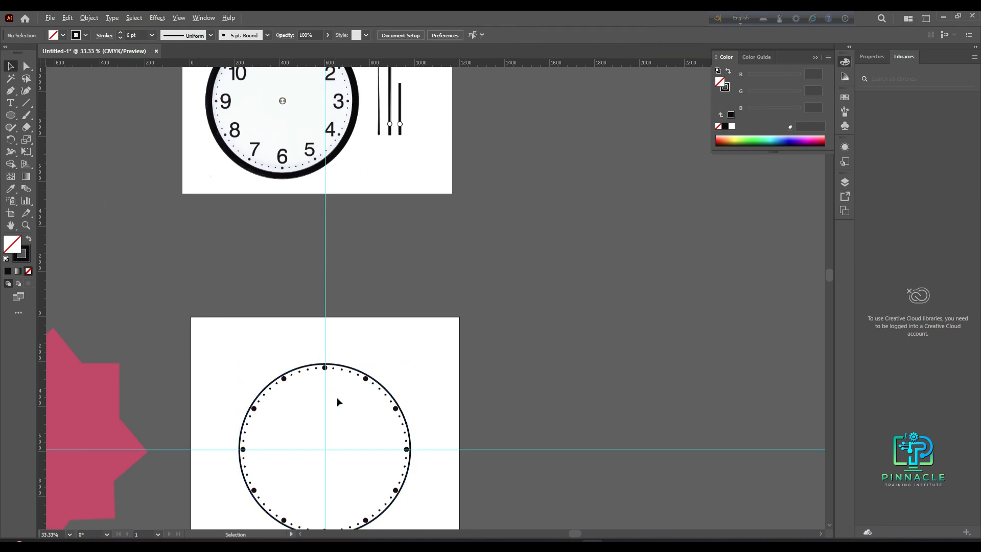
- Examine the finished dial of circle, hour dots and minute dots up close
key(ctrl+plus)
drag(335, 444, 338, 307)
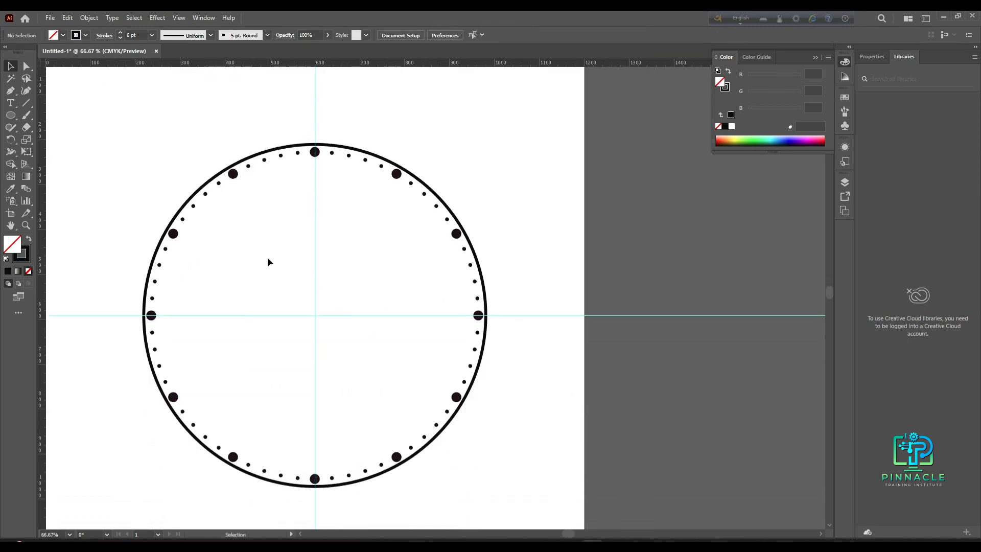
scroll(268, 256, down, 1)
scroll(250, 260, down, 1)
key(a)
drag(169, 202, 408, 422)
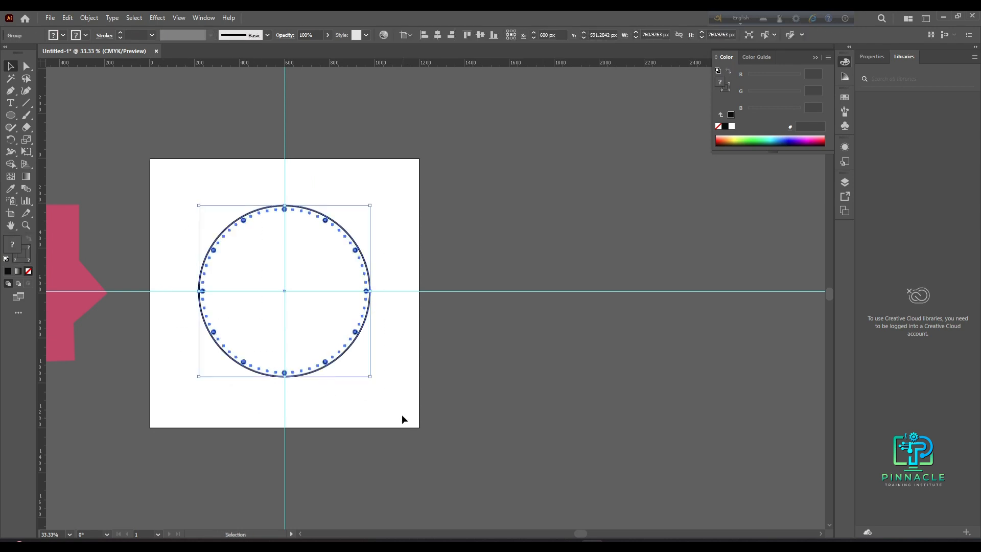
click(324, 324)
scroll(322, 320, up, 2)
drag(312, 325, 401, 357)
scroll(311, 304, up, 3)
scroll(311, 304, down, 3)
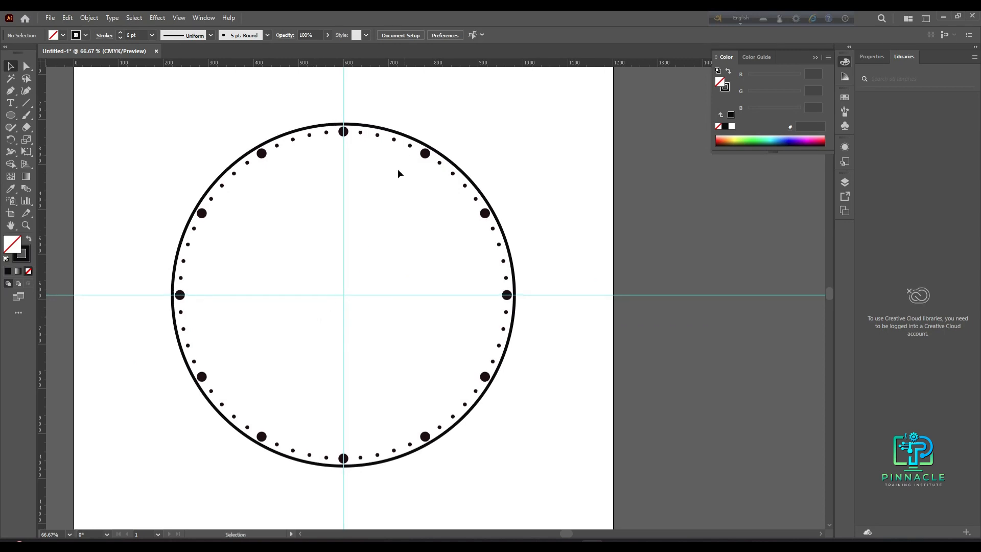
scroll(338, 195, down, 2)
scroll(424, 235, up, 3)
scroll(437, 215, down, 1)
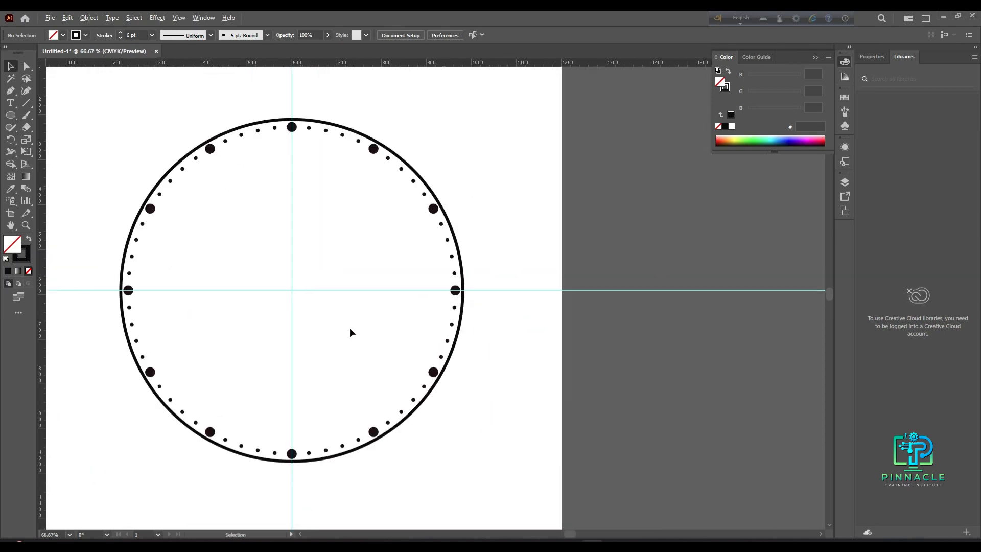
scroll(304, 362, down, 4)
scroll(286, 378, up, 2)
scroll(252, 278, down, 2)
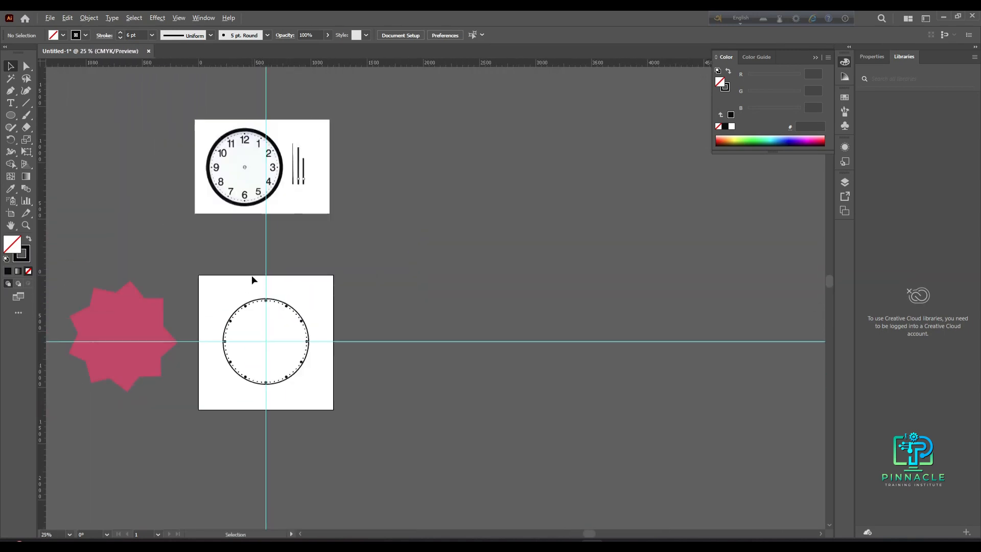
- Examine the numbers on the reference clock image
scroll(252, 276, up, 2)
drag(242, 165, 238, 265)
drag(193, 464, 265, 291)
drag(324, 325, 308, 421)
drag(262, 209, 322, 348)
scroll(255, 249, up, 2)
scroll(345, 432, down, 1)
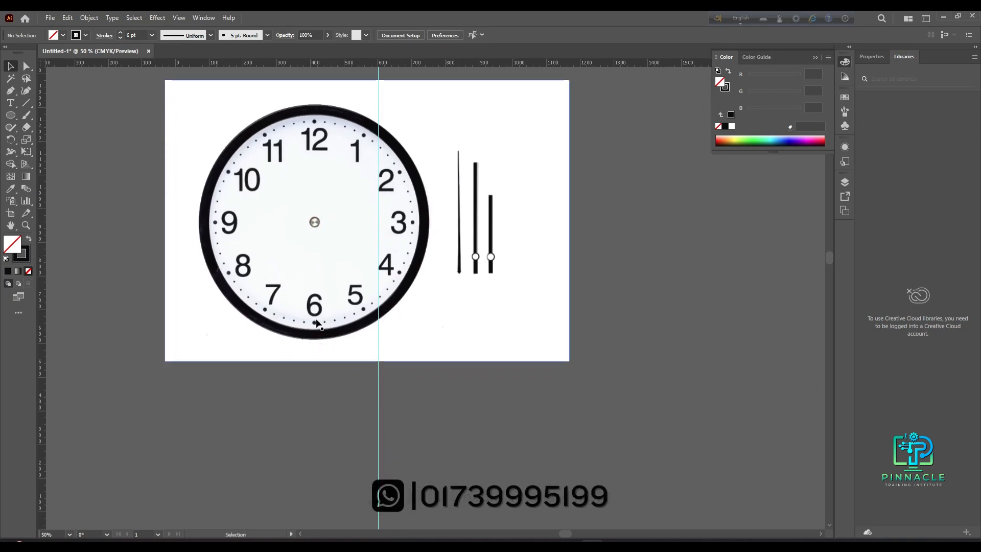
scroll(314, 313, down, 1)
- Add a 12 text label just below the top hour dot
drag(345, 398, 281, 170)
scroll(262, 300, up, 2)
drag(287, 313, 320, 313)
click(11, 104)
click(295, 239)
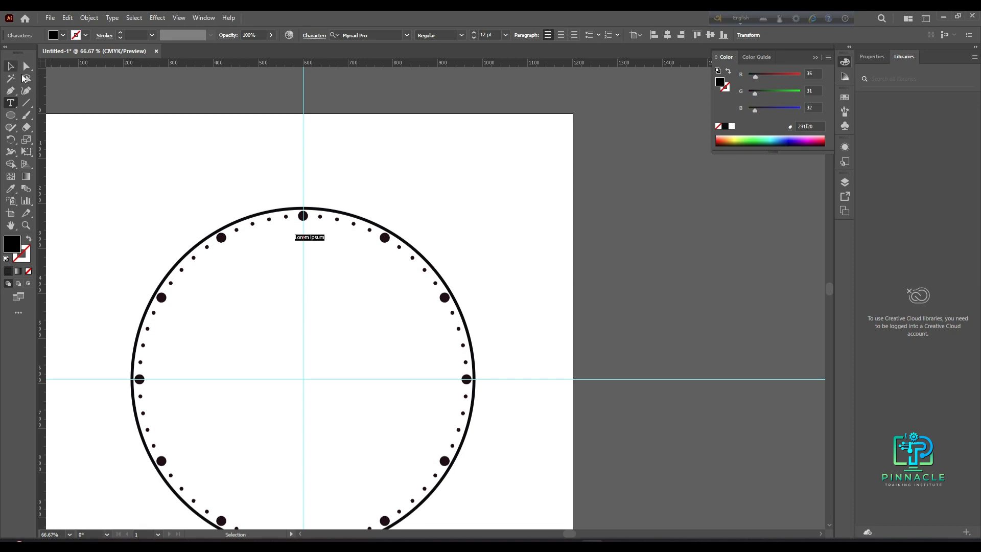
key(BackSpace)
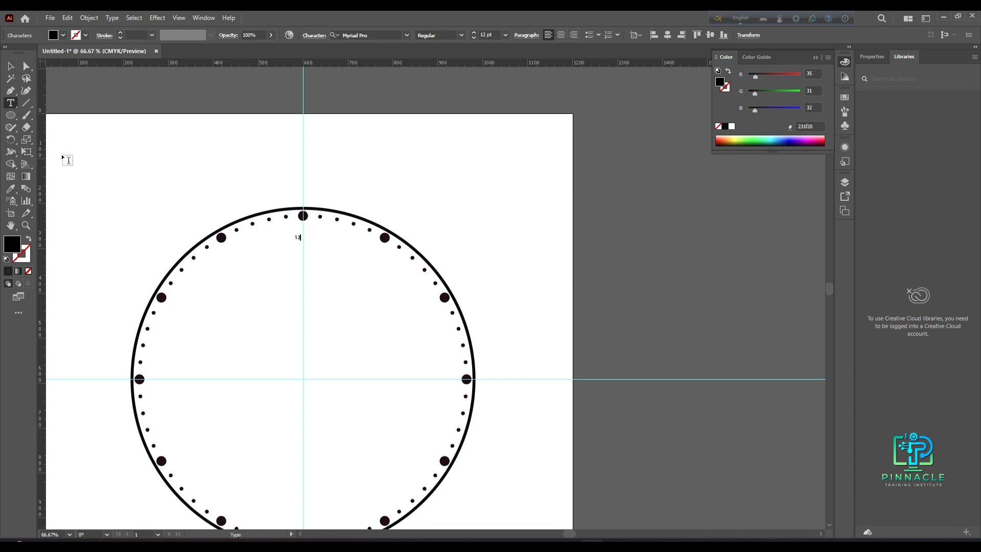
key(Escape)
- Resize the 12 label and centre it on the vertical guide
scroll(337, 354, up, 2)
scroll(253, 138, up, 1)
drag(255, 102, 365, 238)
scroll(344, 341, down, 3)
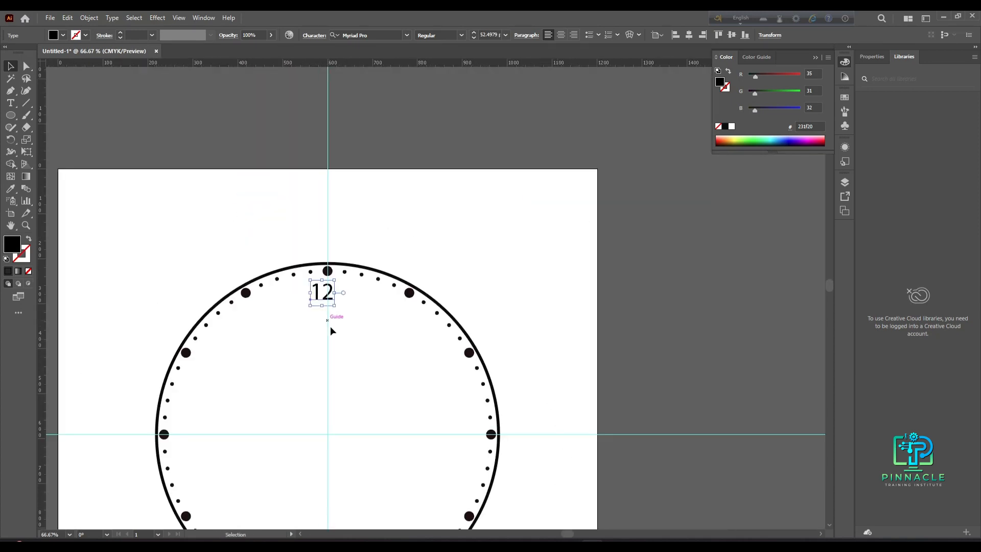
drag(320, 297, 329, 294)
- Set the 12 label's font to Lima Bosonto Unicode and nudge it slightly lower
click(406, 35)
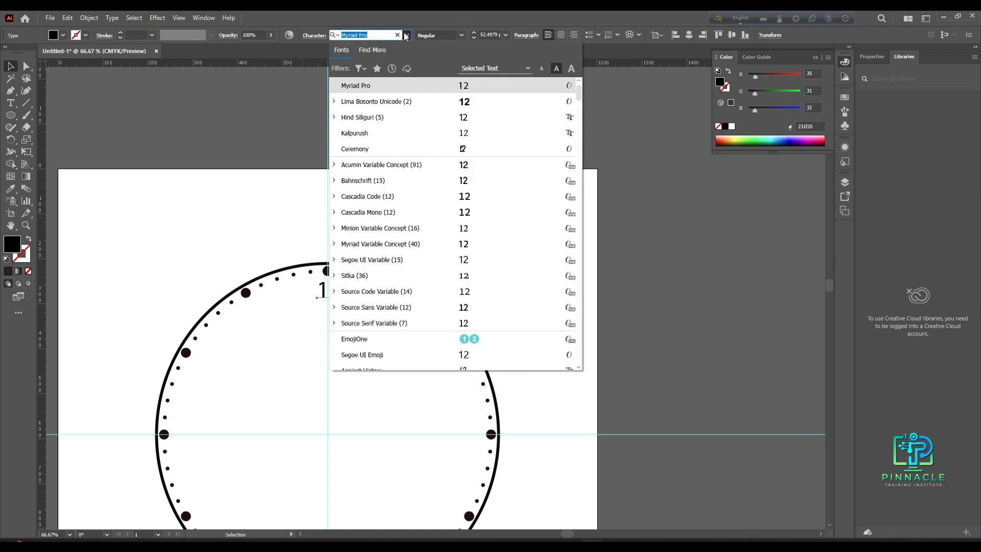
click(443, 104)
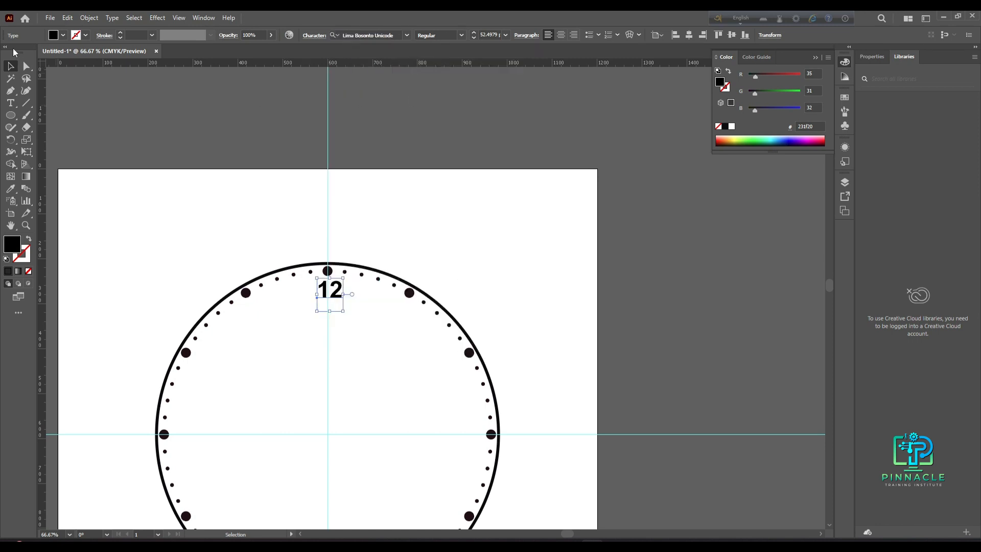
key(ctrl+plus)
key(ctrl+plus)
drag(317, 277, 315, 286)
click(314, 381)
scroll(313, 381, down, 3)
drag(325, 412, 313, 254)
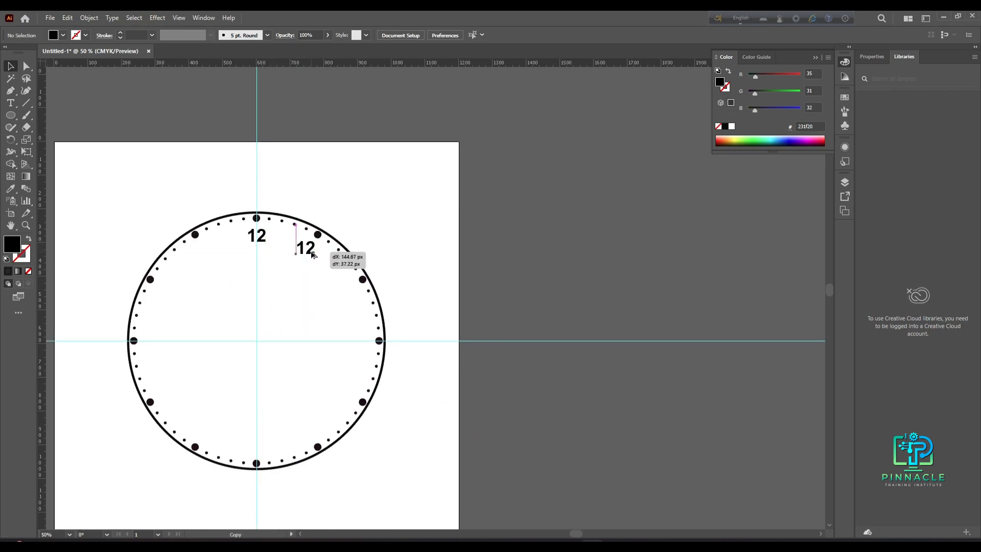
drag(312, 254, 313, 255)
key(ctrl+d)
key(ctrl+z)
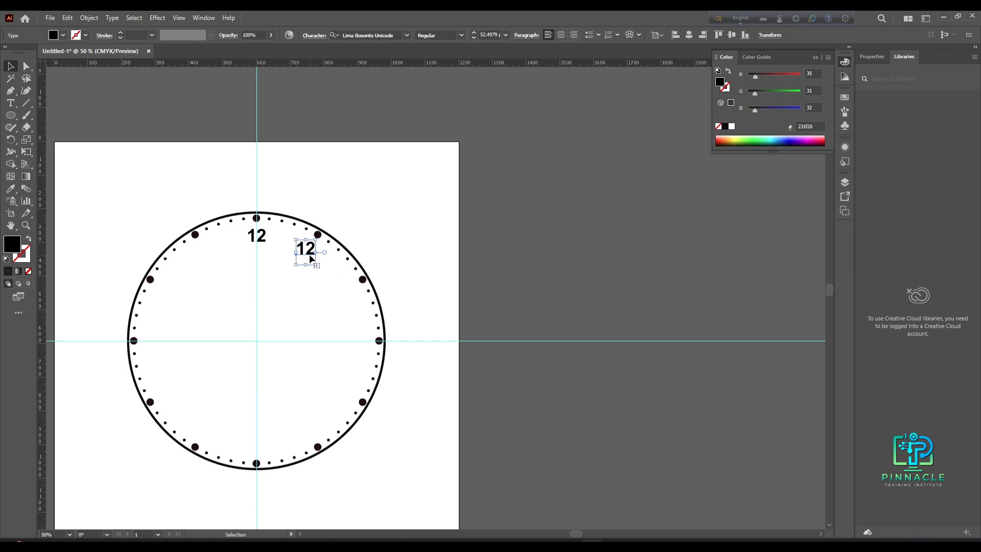
key(Delete)
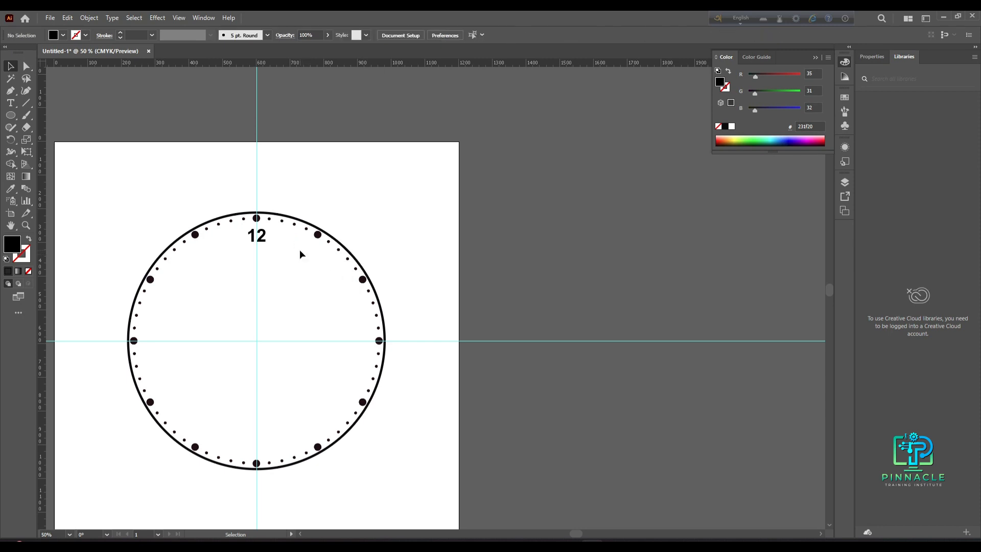
- Rotate a copy of the 12 label by one twelfth of 360° around the circle's centre
scroll(243, 294, up, 2)
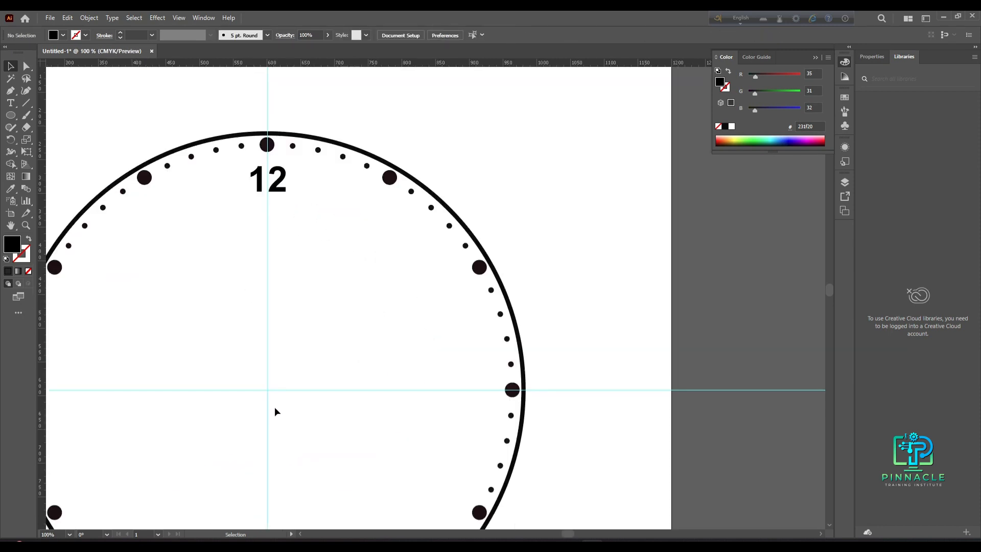
click(273, 190)
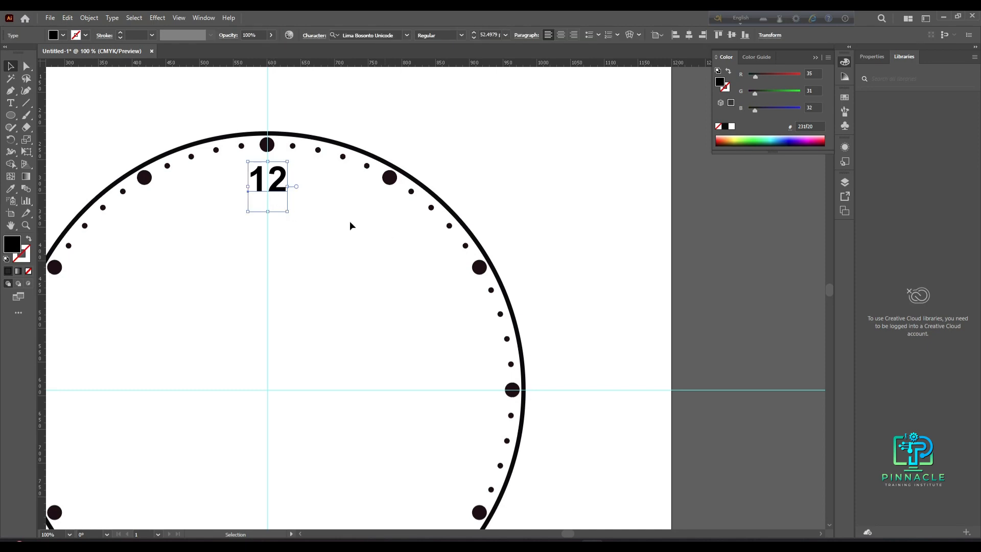
scroll(329, 433, down, 1)
drag(330, 434, 366, 347)
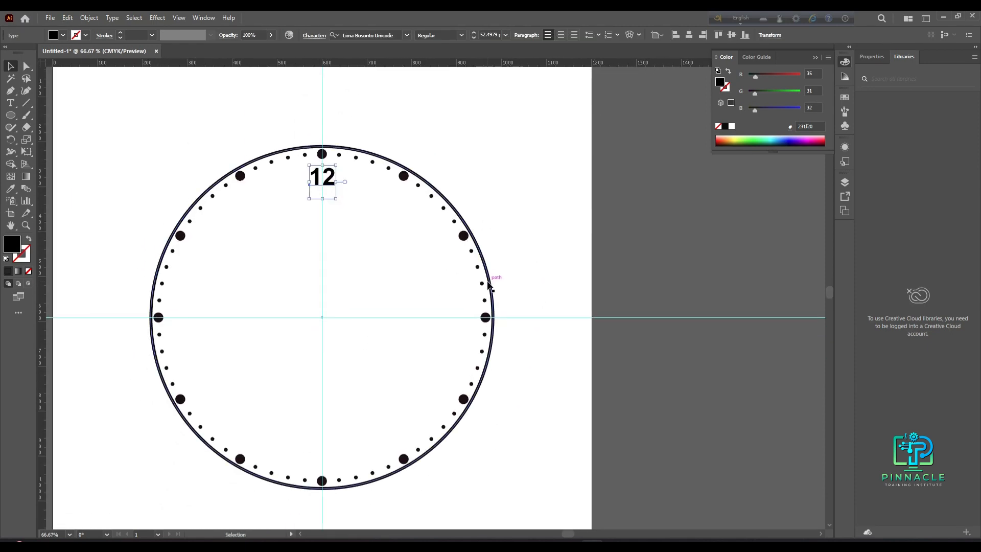
click(10, 139)
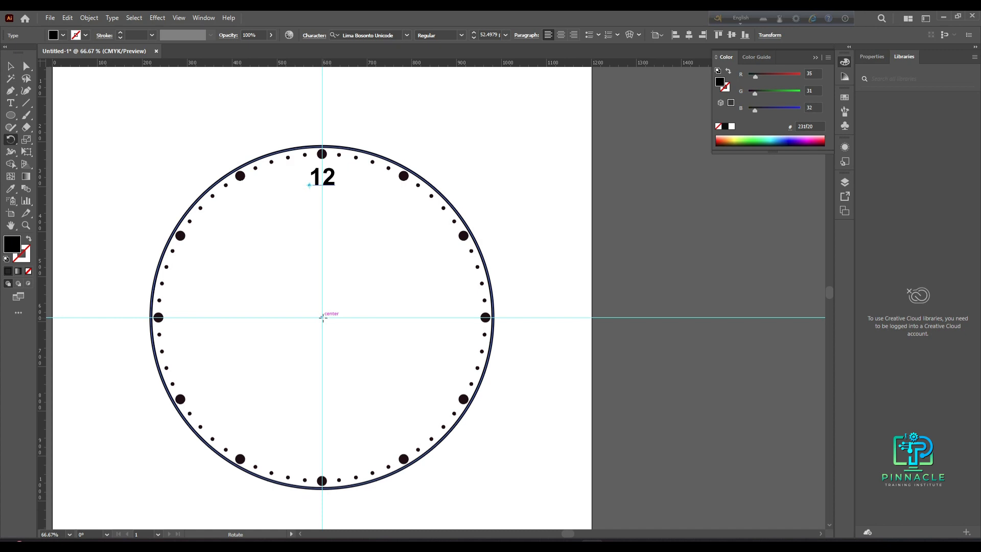
alt+click(322, 317)
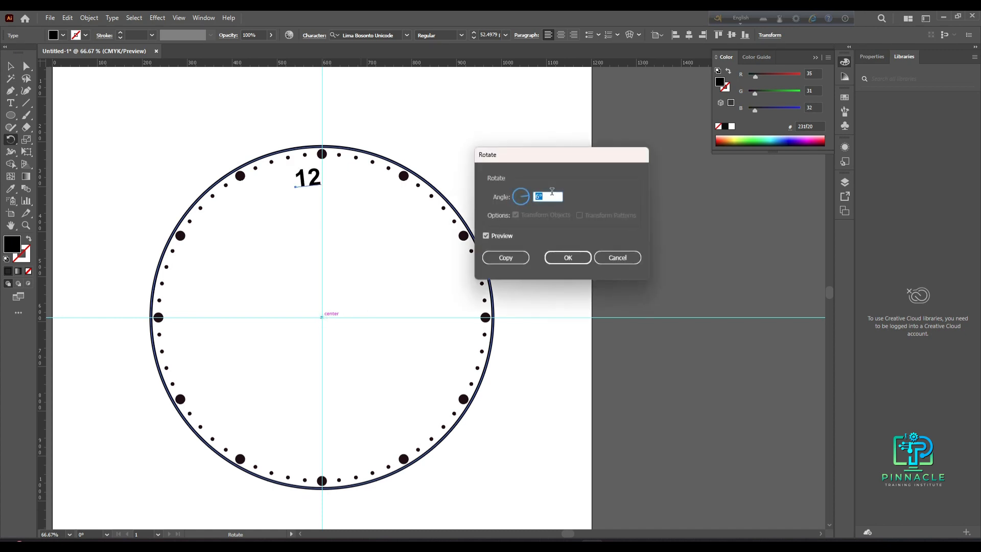
text(360)
click(506, 258)
- Repeat the rotated copy to place labels at all twelve hour positions
key(ctrl+d)
key(ctrl+d)
key(ctrl+d)
key(ctrl+d)
key(ctrl+d)
key(ctrl+d)
key(ctrl+d)
key(ctrl+d)
key(ctrl+d)
key(ctrl+d)
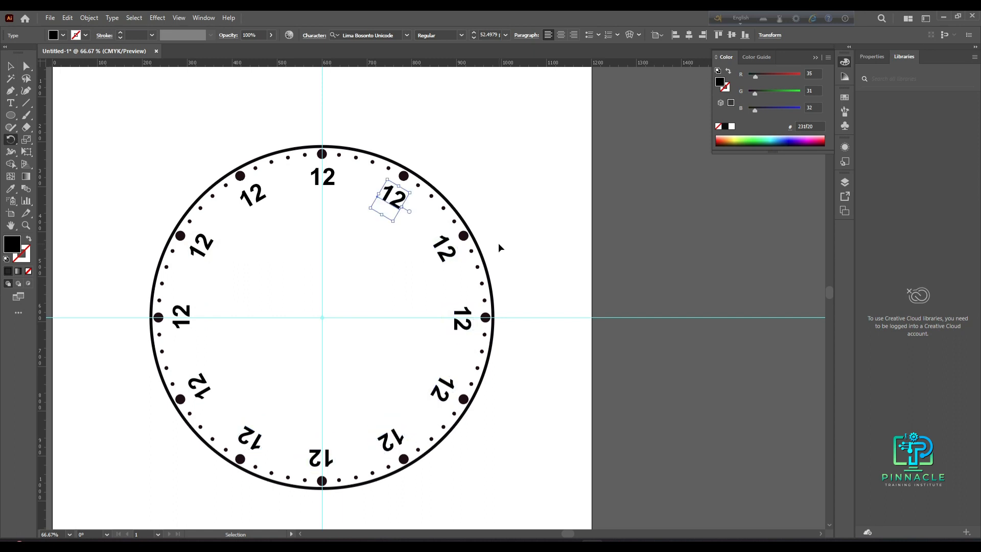
- Edit the first three copied labels after 12 to read 1, 2 and 3
click(10, 68)
double_click(396, 198)
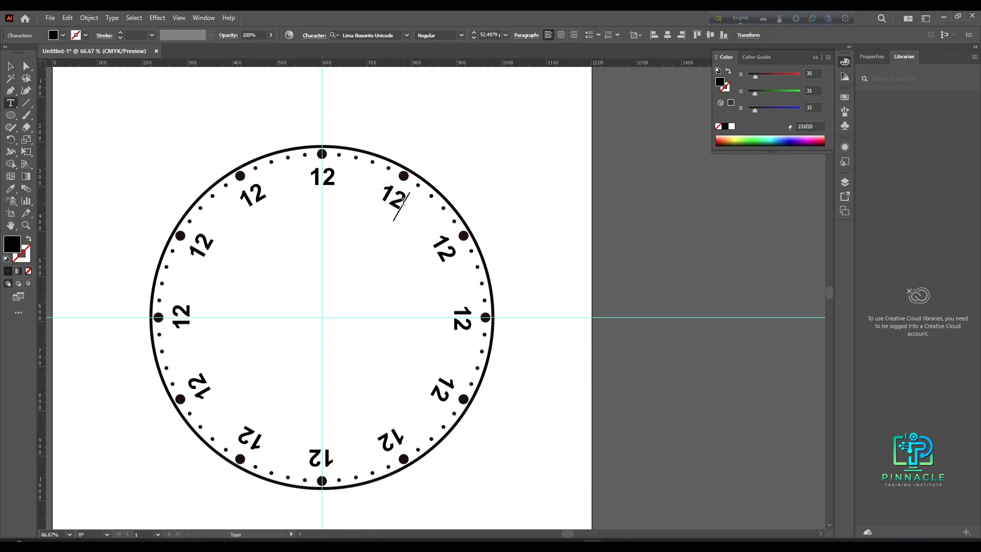
key(BackSpace)
click(440, 244)
key(BackSpace)
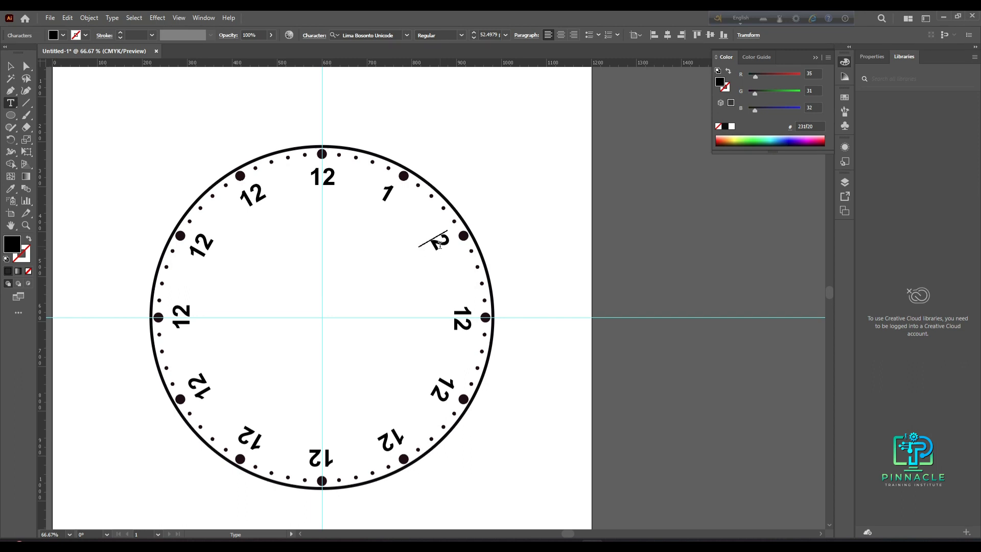
click(457, 317)
click(464, 318)
key(BackSpace)
key(BackSpace)
text(3)
- Edit the next two copied labels to read 4 and 5
click(450, 387)
key(Left)
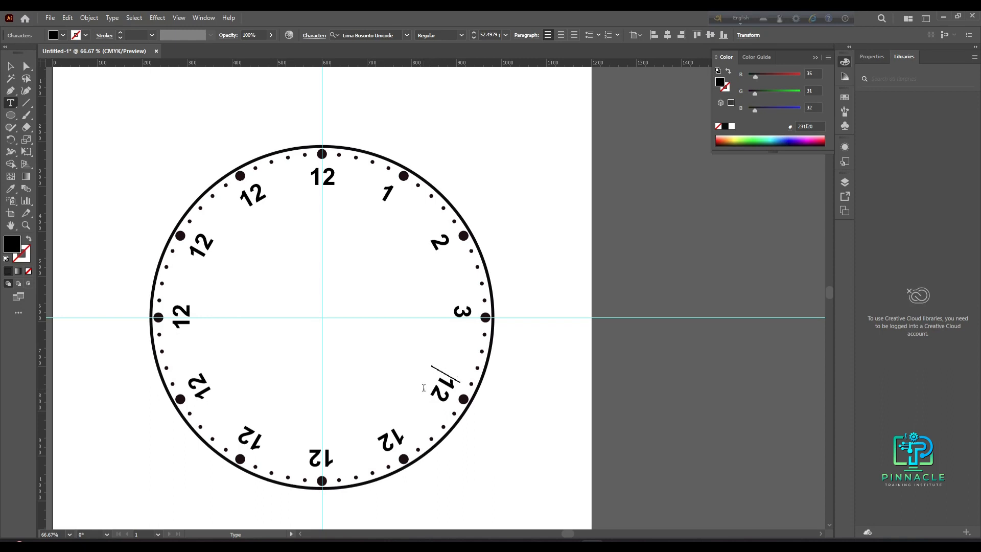
key(Delete)
key(Delete)
text(4)
click(381, 441)
key(Delete)
key(Delete)
text(5)
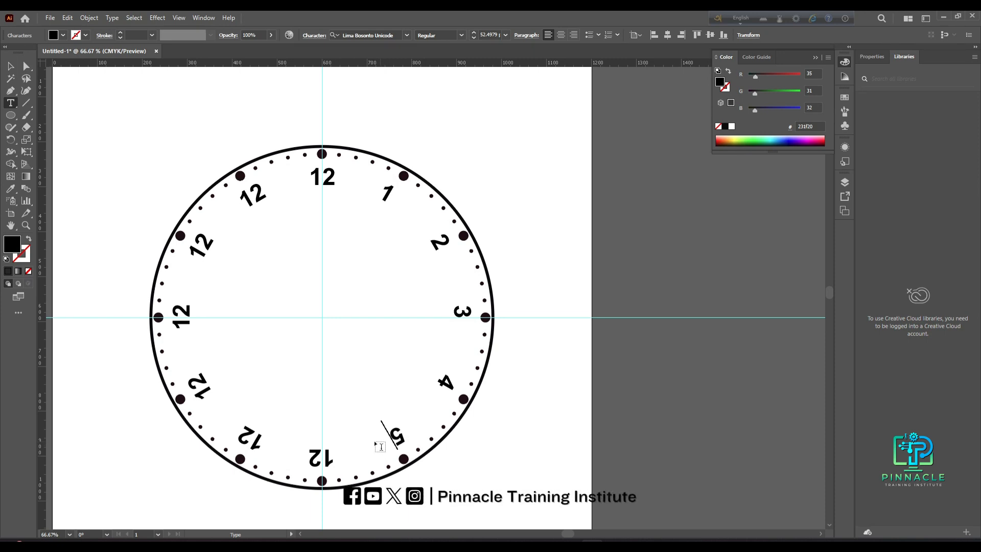
- Edit the next two copied labels to read 6 and 7
click(317, 454)
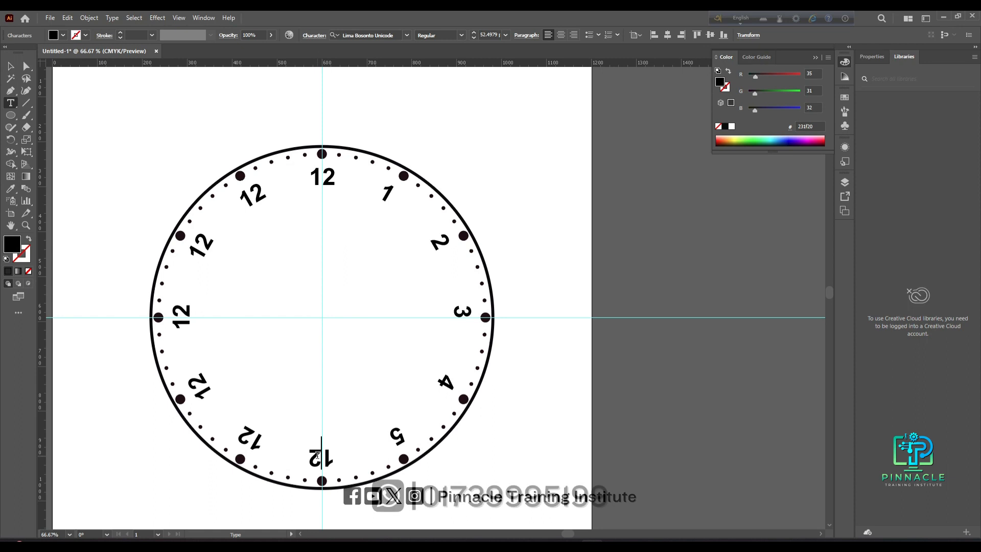
key(Right)
key(Right)
key(BackSpace)
key(BackSpace)
text(6)
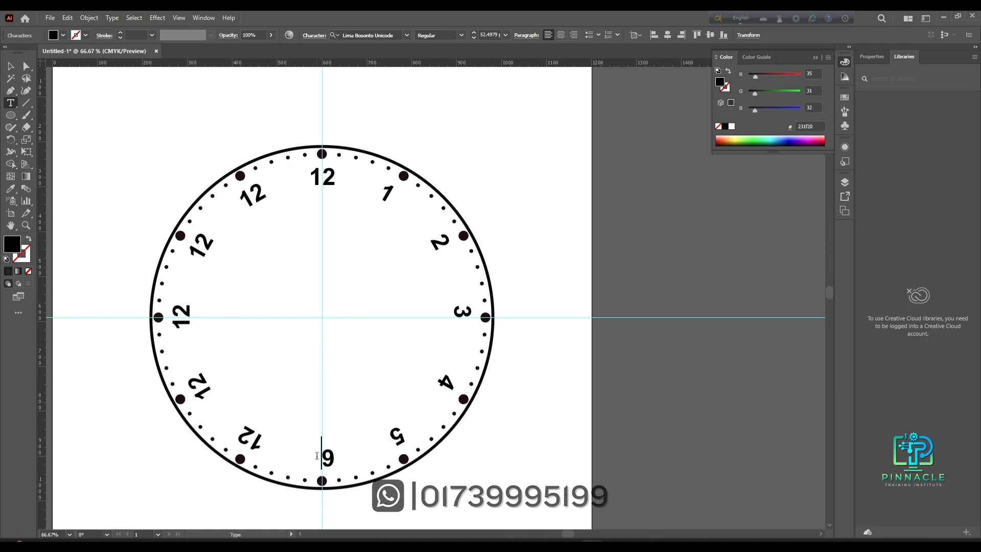
click(245, 428)
key(Right)
key(Right)
key(BackSpace)
key(BackSpace)
text(7)
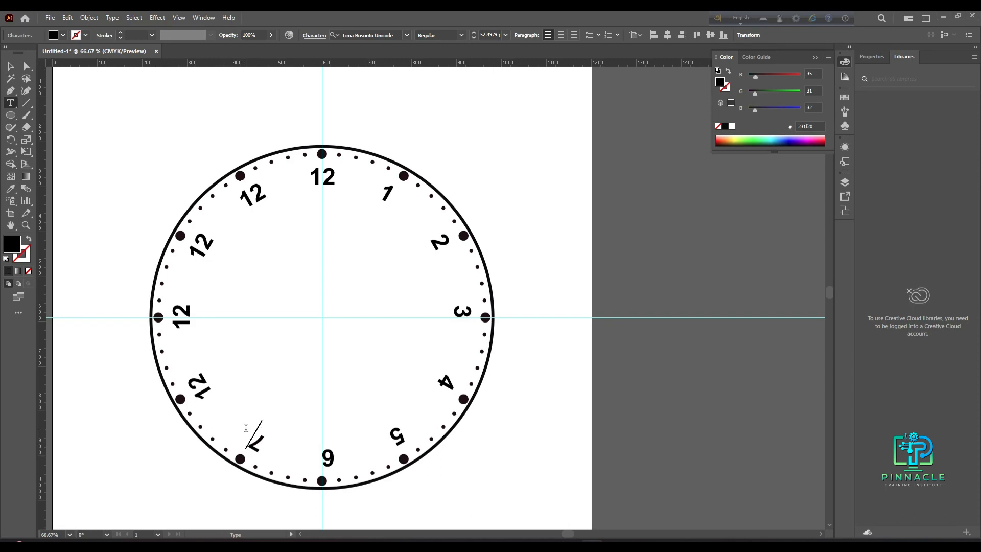
- Edit the following two copied labels to read 8 and 9
click(203, 384)
drag(201, 384, 195, 379)
key(BackSpace)
key(BackSpace)
text(8)
click(189, 314)
double_click(185, 308)
- Edit the last two copied labels to read 10 and 11
key(BackSpace)
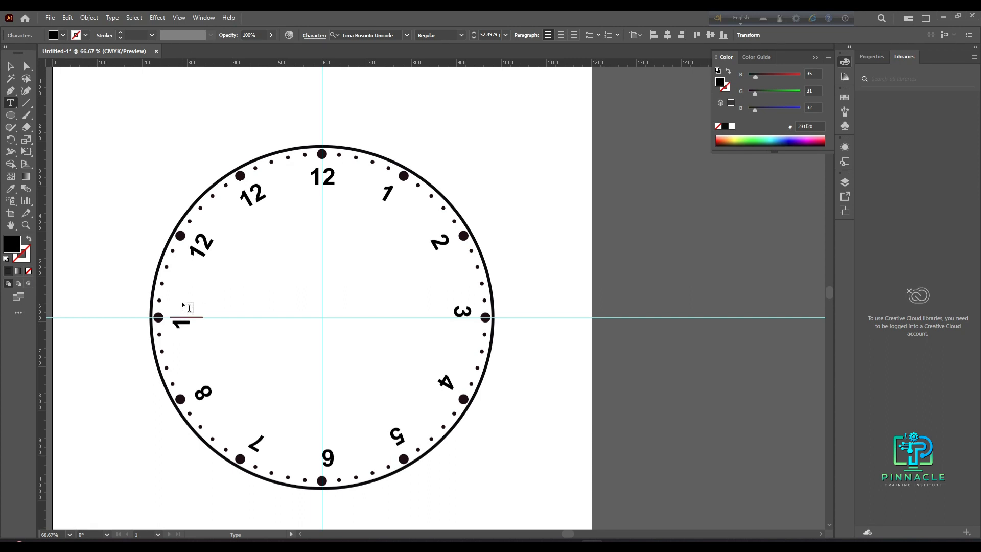
text(9)
key(Escape)
click(205, 237)
key(BackSpace)
text(0)
key(Escape)
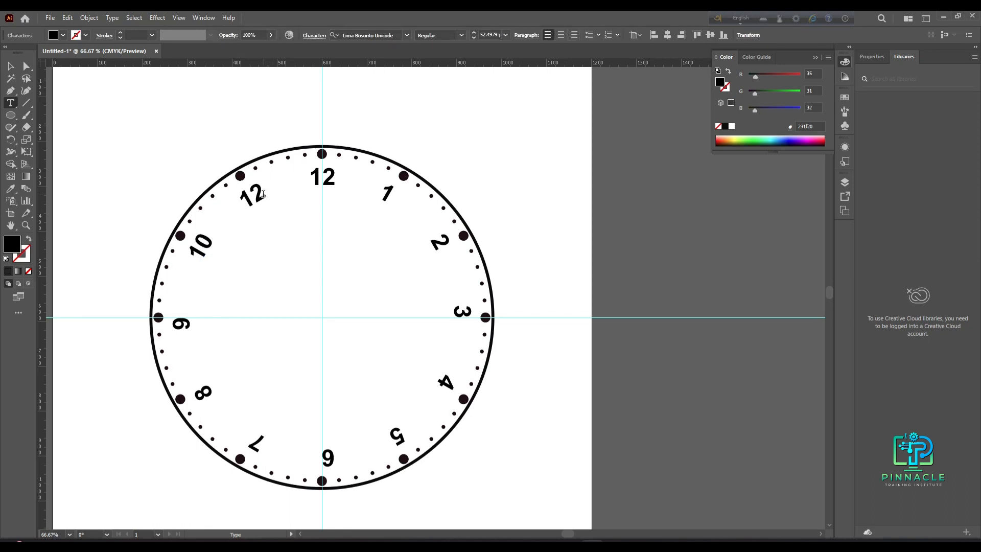
click(263, 194)
key(BackSpace)
text(1)
key(Escape)
- Rotate the 11, 10, 9 and 8 labels back to an upright orientation
click(12, 67)
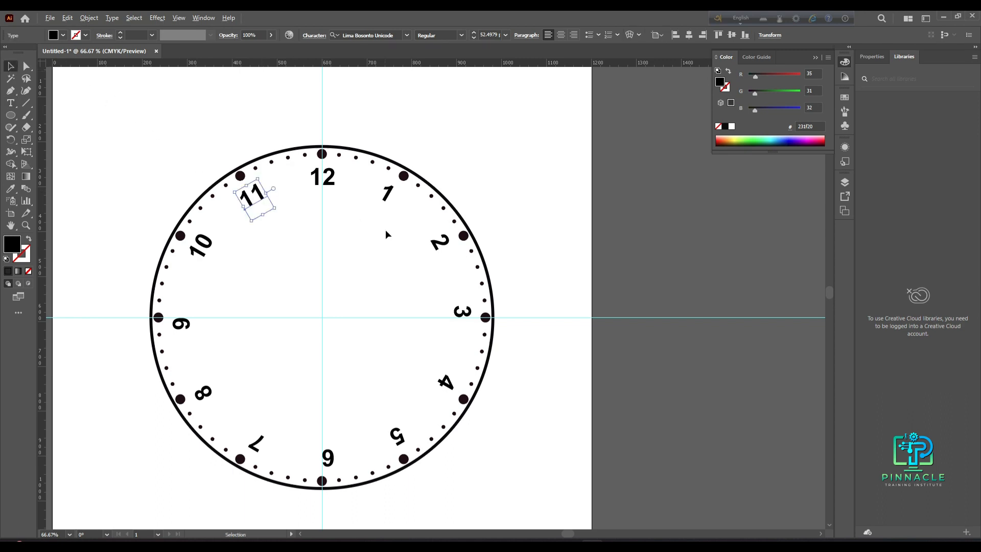
scroll(385, 233, up, 1)
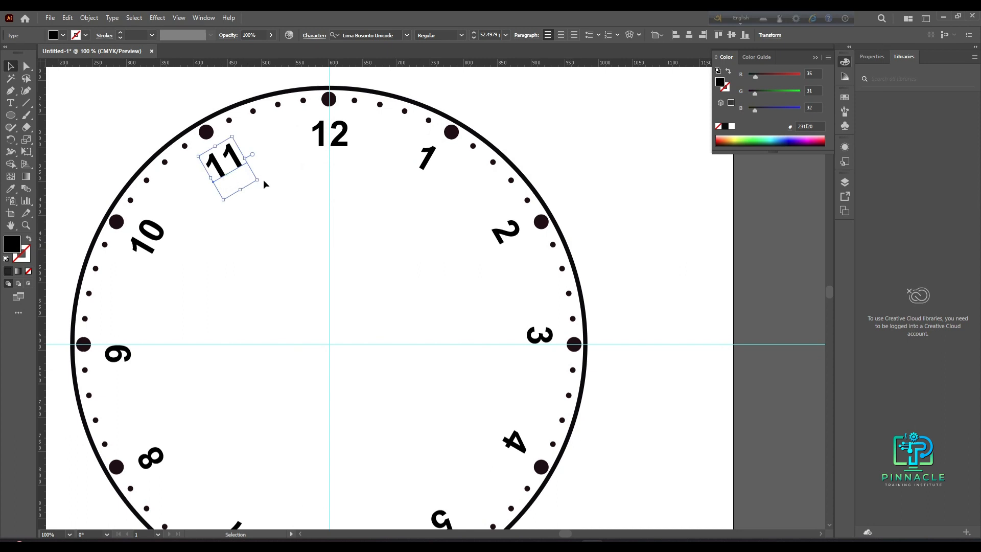
drag(263, 181, 262, 211)
click(149, 236)
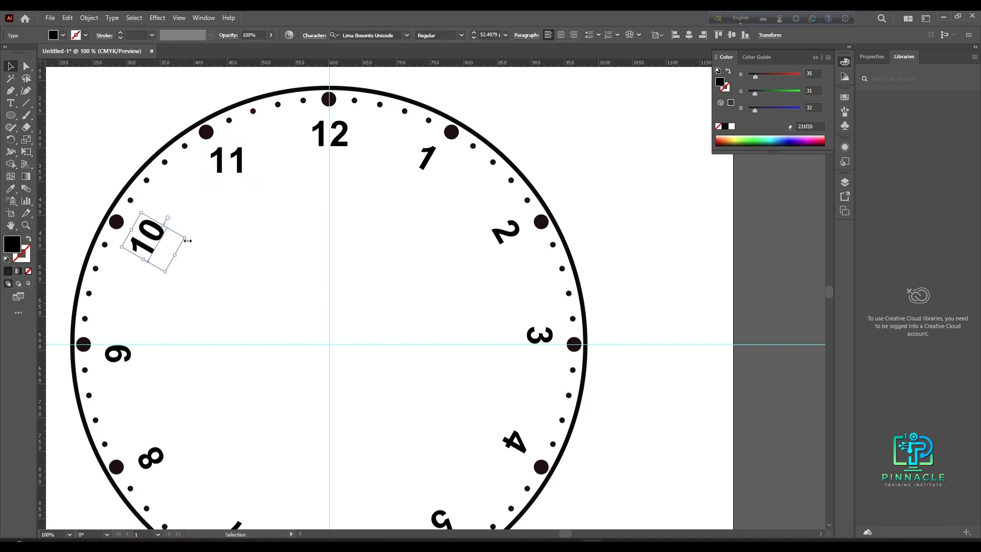
drag(189, 238, 179, 276)
click(125, 354)
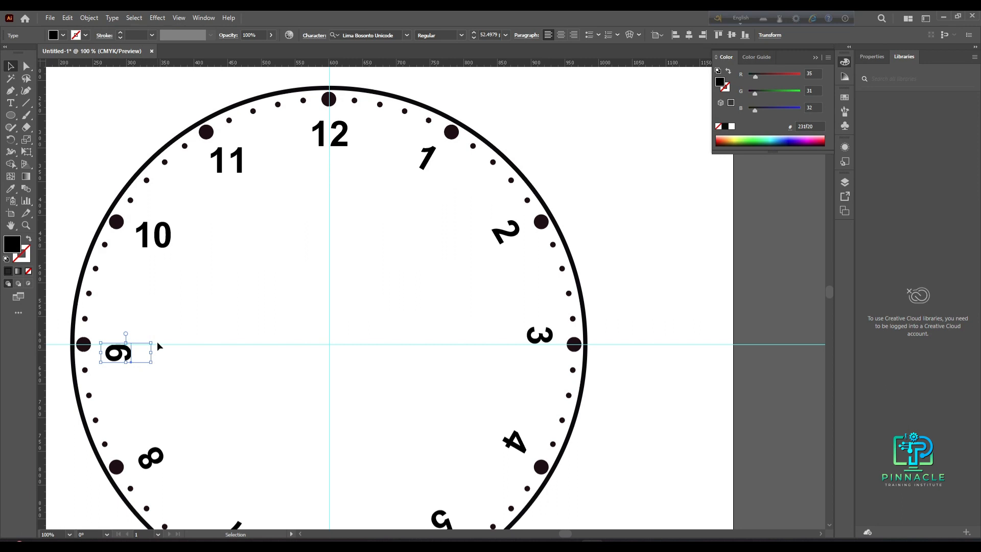
drag(155, 340, 136, 382)
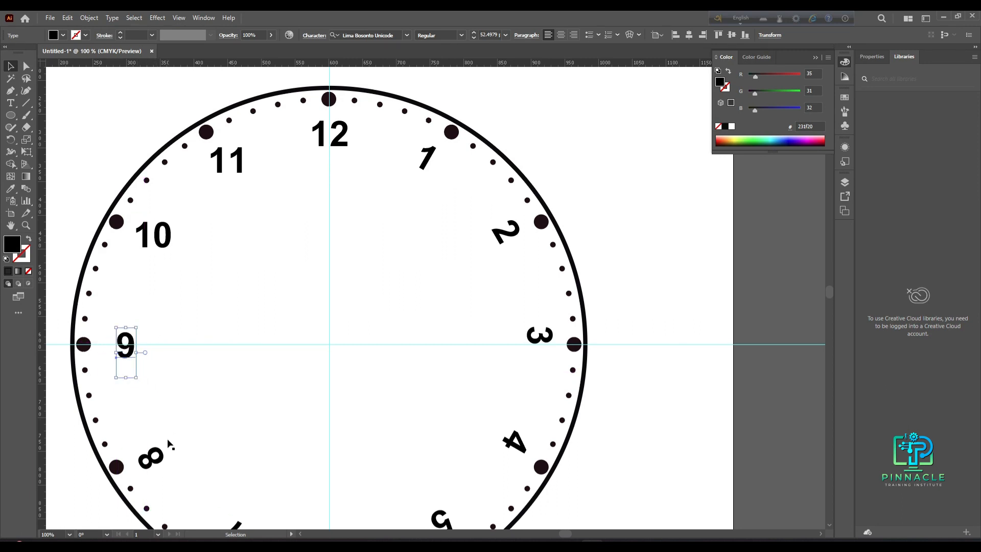
click(151, 455)
drag(178, 431, 166, 478)
- Rotate the 7, 6 and 5 labels back to an upright orientation
scroll(284, 446, down, 2)
click(238, 496)
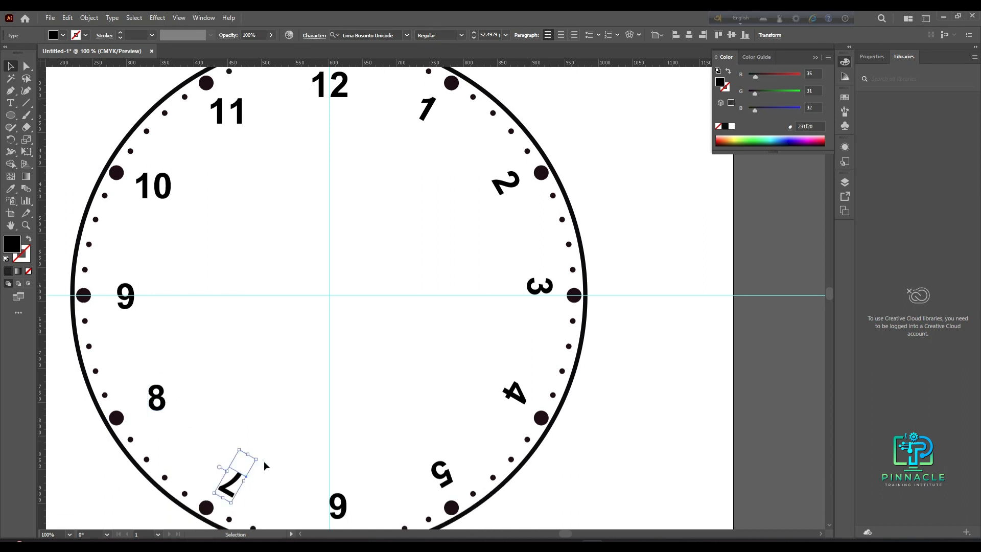
drag(260, 458, 220, 517)
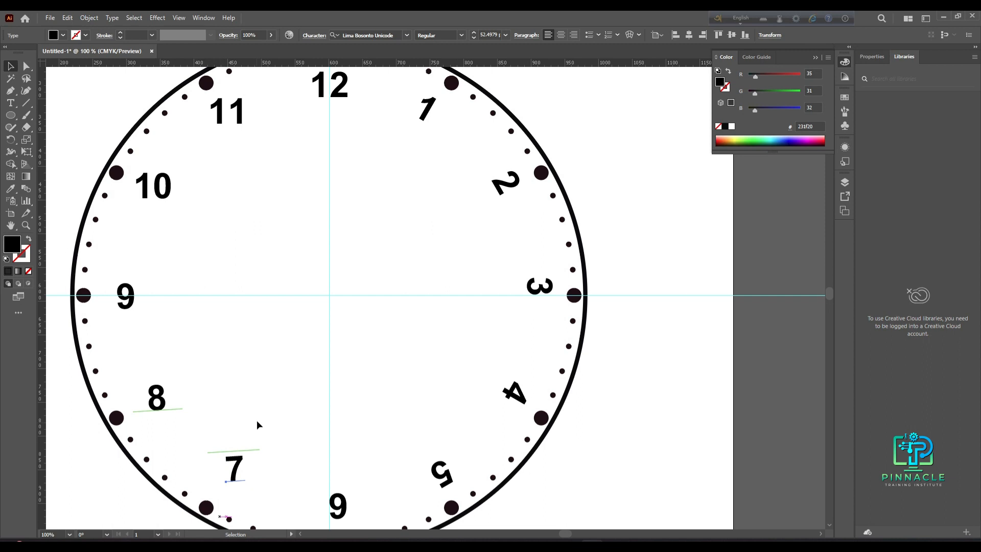
scroll(256, 422, down, 4)
scroll(253, 434, up, 4)
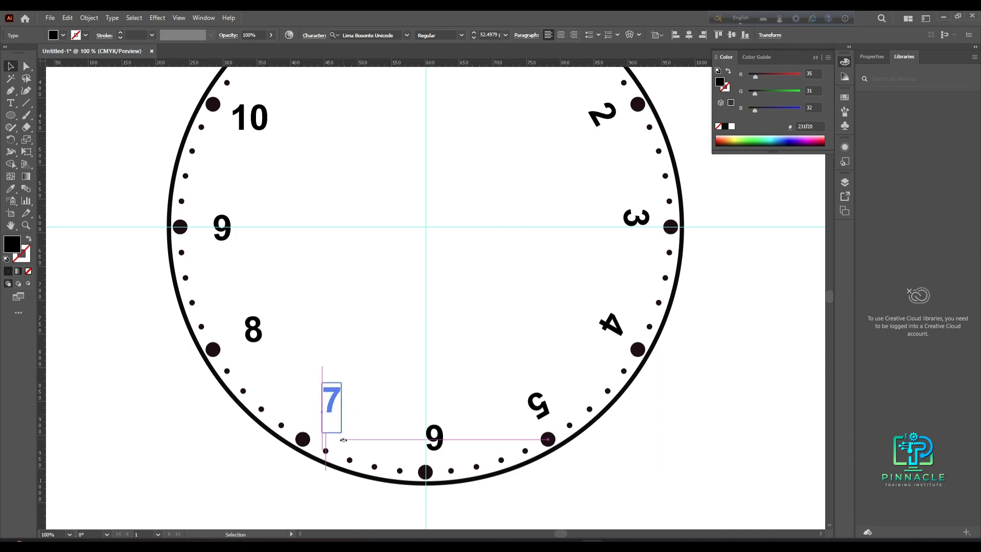
click(434, 439)
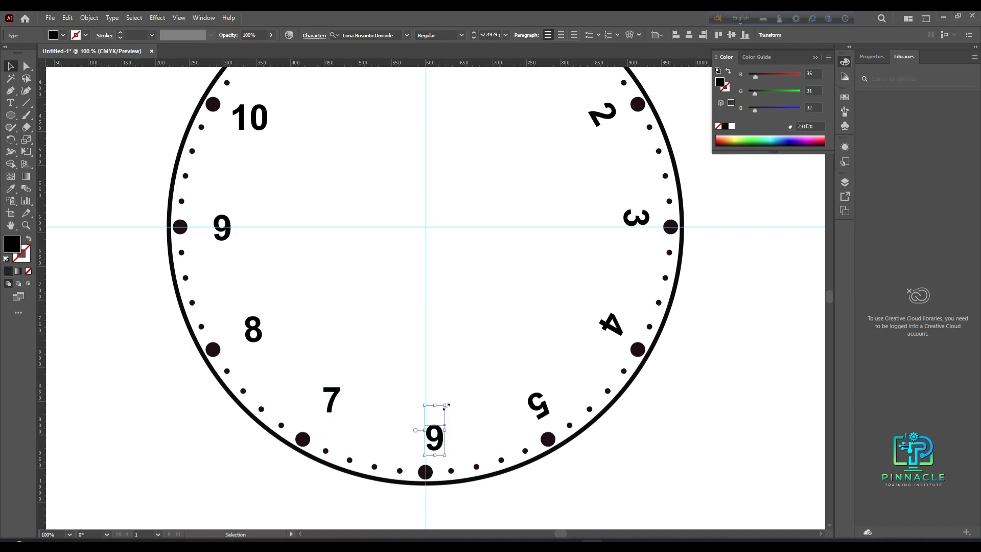
drag(449, 402, 415, 468)
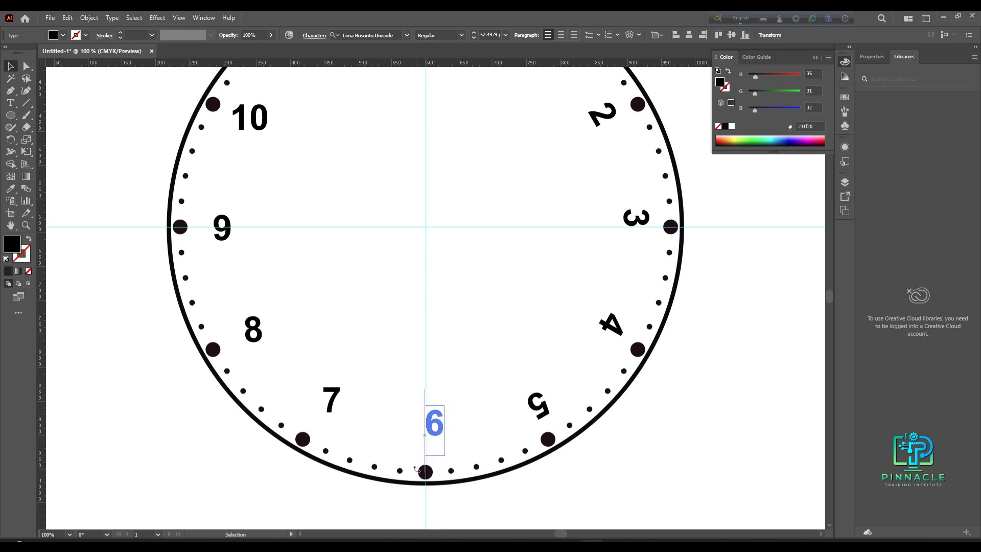
click(541, 407)
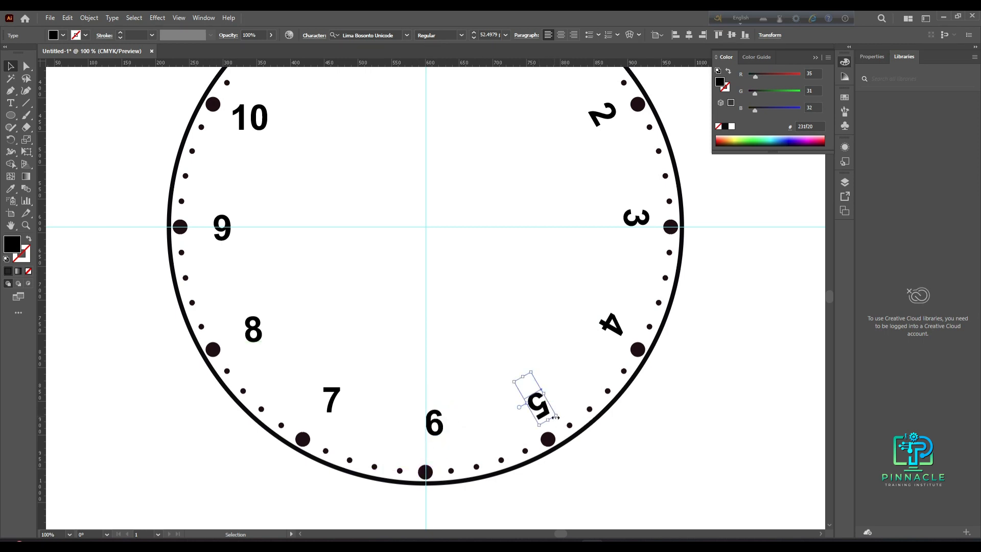
drag(559, 416, 529, 384)
- Rotate the 4, 3, 2 and 1 labels back to an upright orientation
click(627, 331)
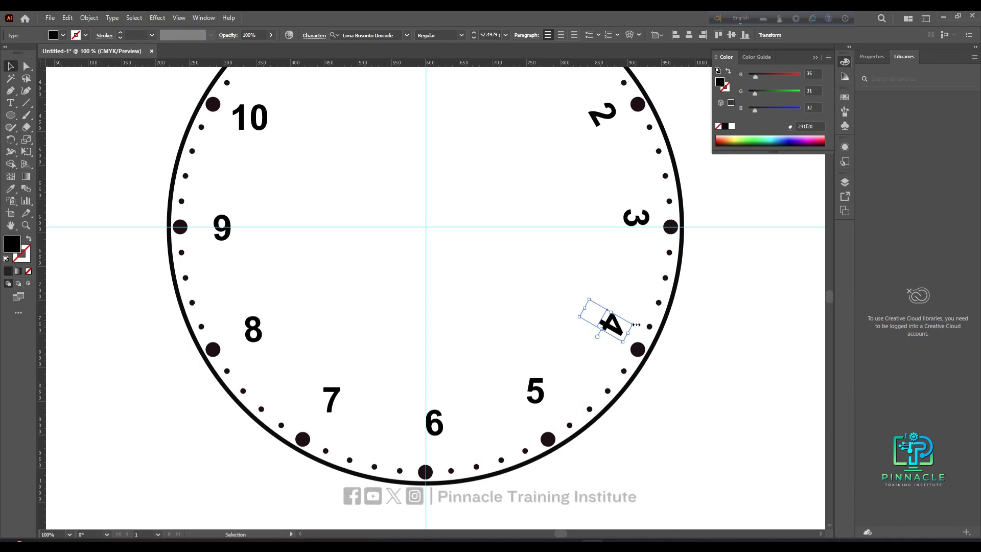
drag(637, 328, 596, 297)
click(624, 217)
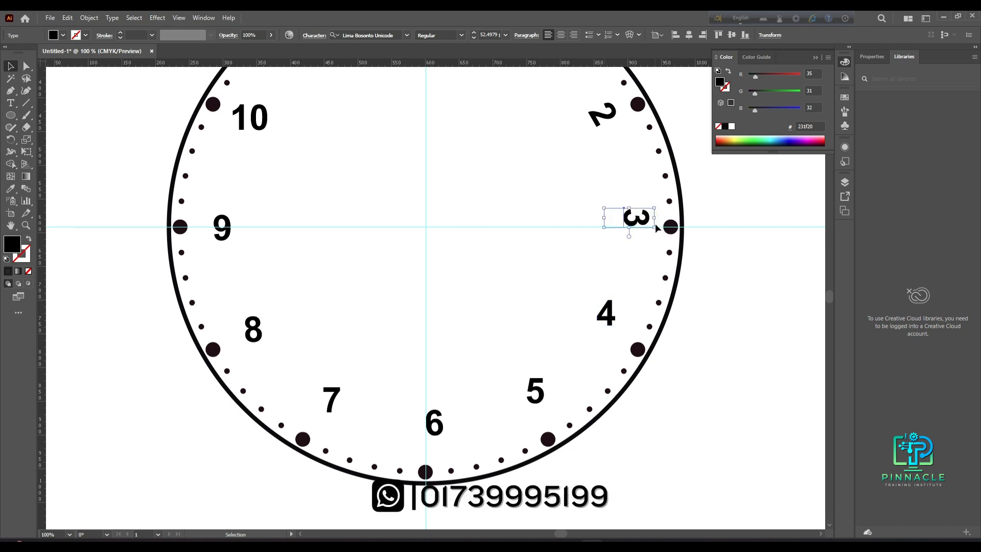
drag(655, 232, 641, 197)
click(599, 130)
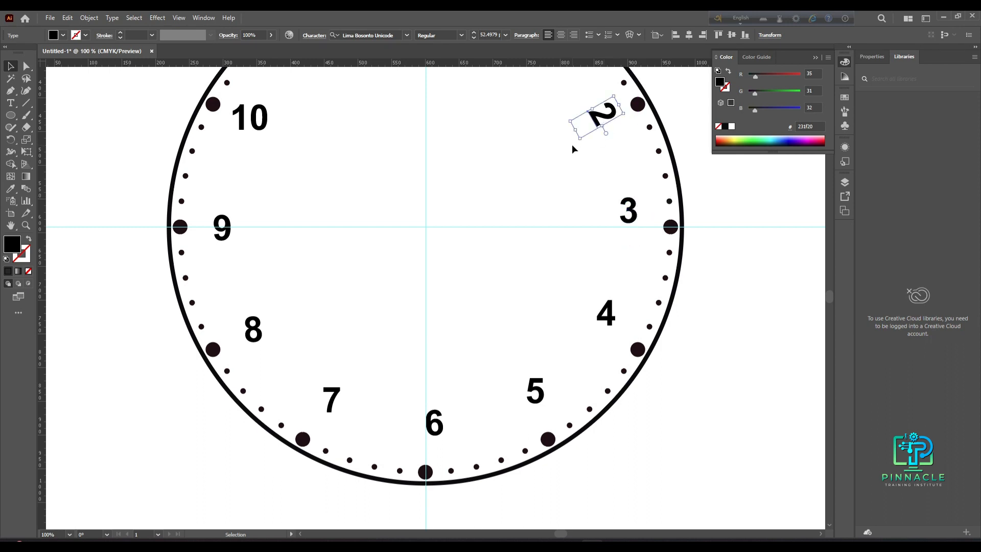
drag(576, 144, 608, 154)
scroll(558, 167, up, 3)
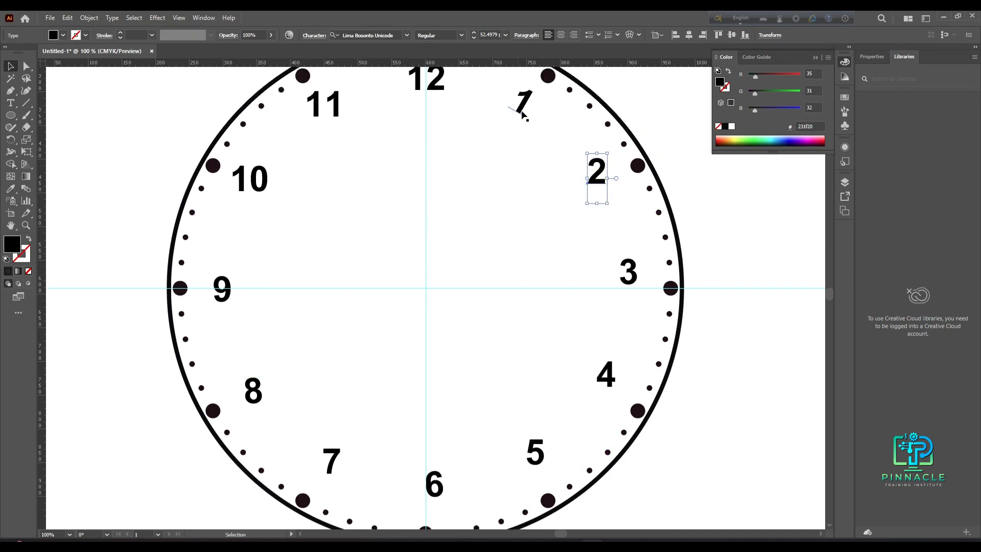
click(526, 120)
drag(522, 139, 540, 159)
- Nudge the 10 and 9 labels slightly outward toward the rim
scroll(514, 229, down, 2)
click(655, 297)
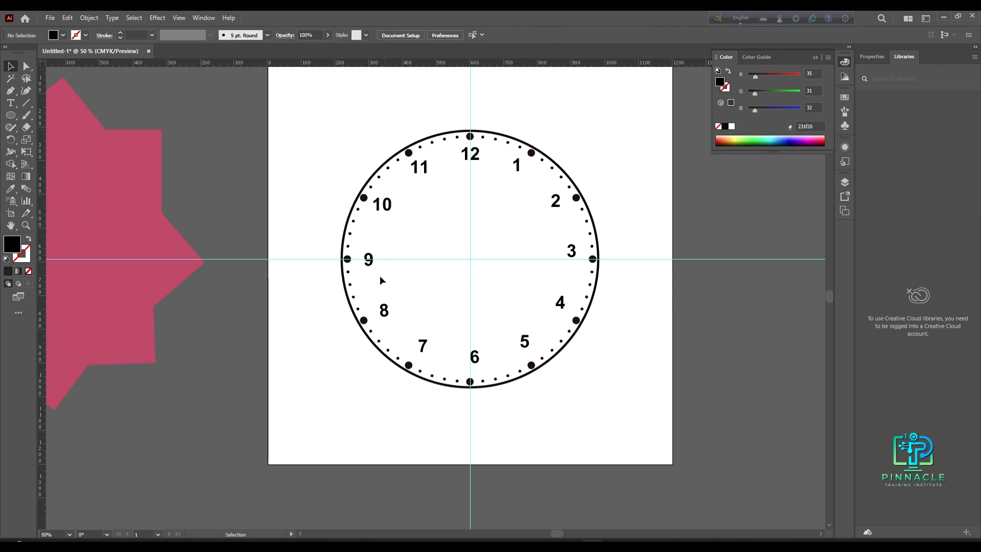
scroll(373, 266, up, 1)
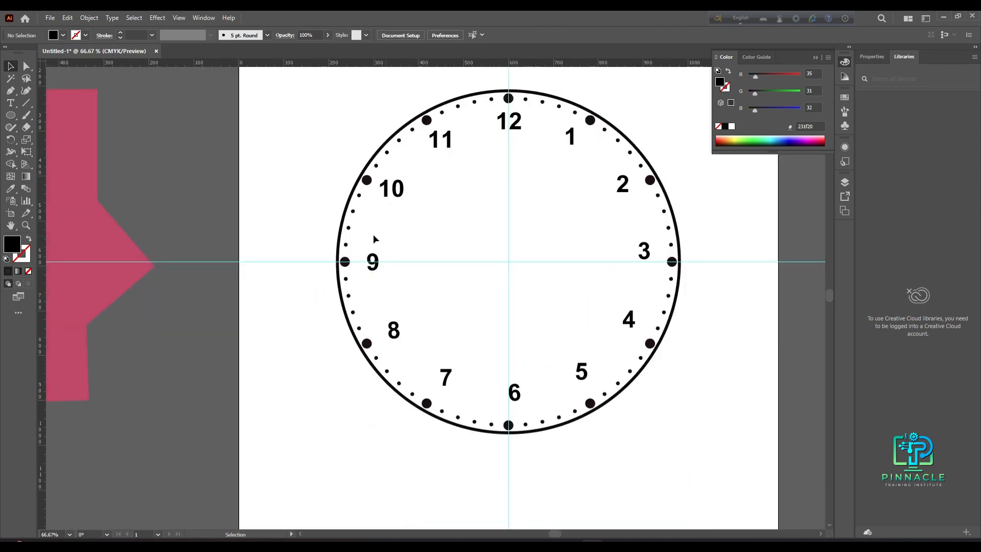
click(391, 197)
key(Left)
key(Up)
click(375, 267)
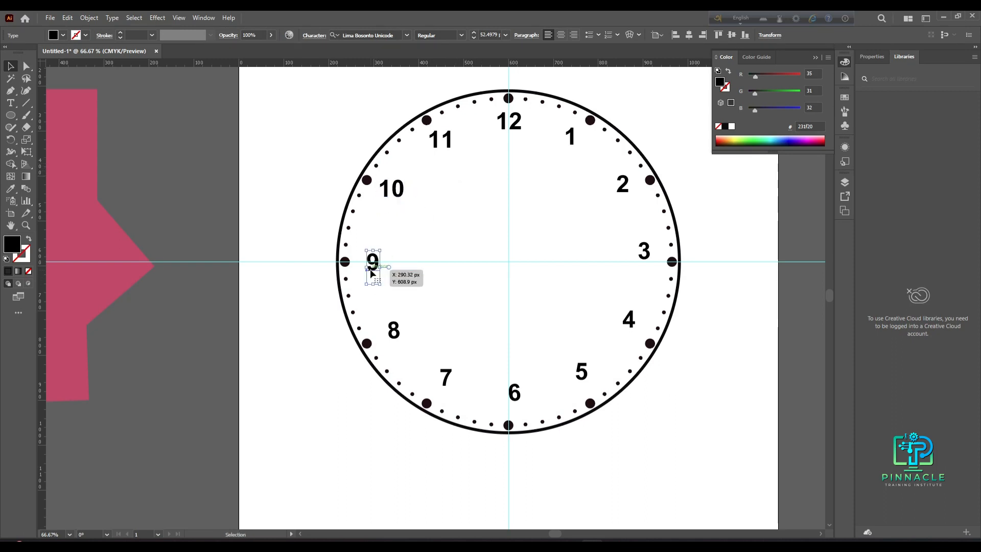
drag(370, 271, 367, 269)
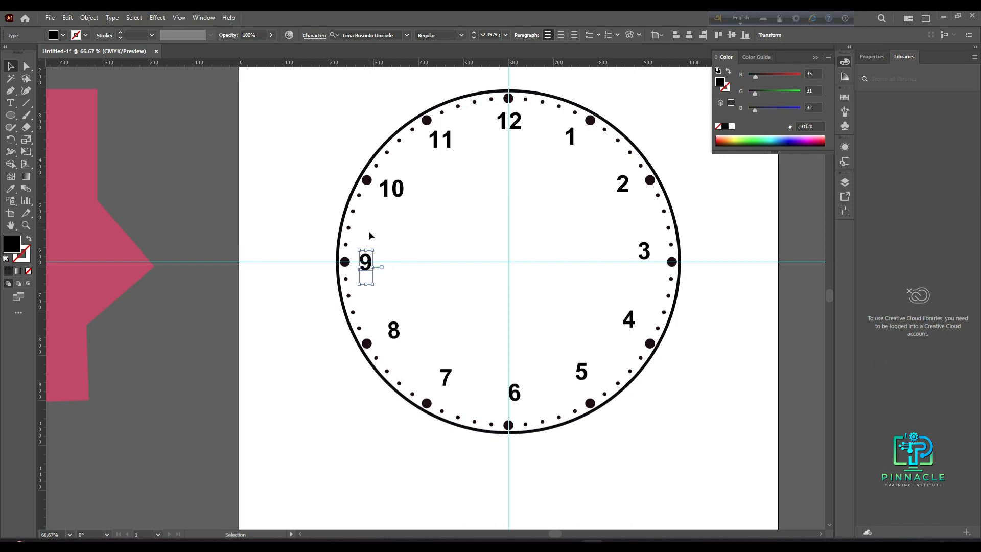
- Move the 8, 7 and 6 labels outward toward their hour dots
drag(393, 334, 392, 340)
drag(443, 376, 444, 391)
drag(519, 393, 525, 424)
key(Down)
key(Down)
key(Down)
key(Down)
key(Down)
key(Down)
key(Down)
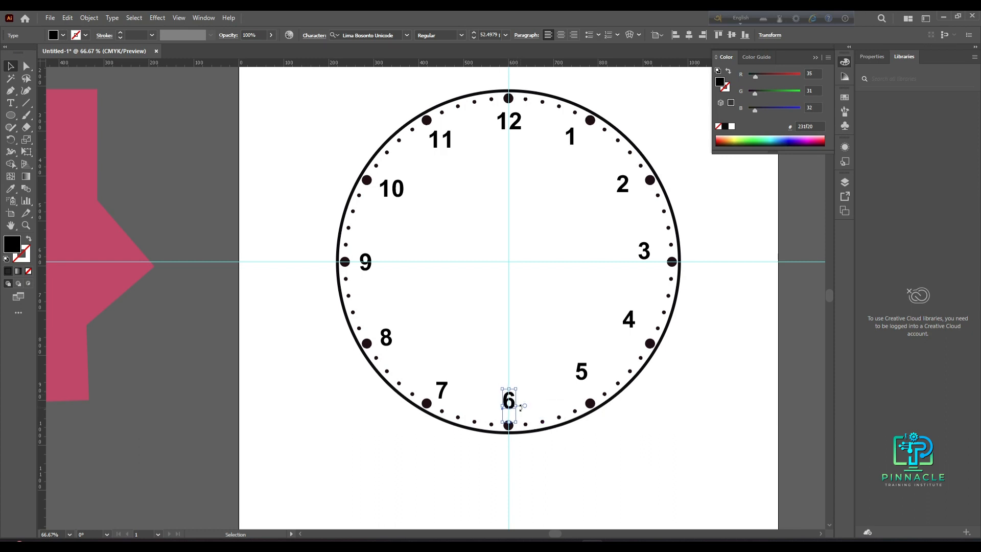
- Move the 5, 4, 3, 2 and 1 labels outward toward their hour dots
drag(582, 373, 586, 389)
drag(629, 320, 631, 332)
drag(631, 333, 633, 333)
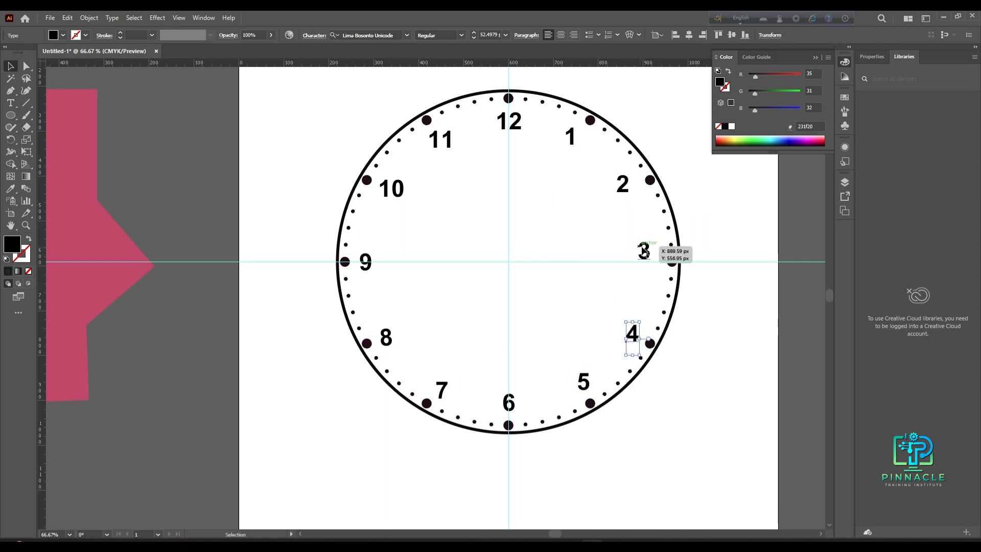
drag(643, 251, 658, 276)
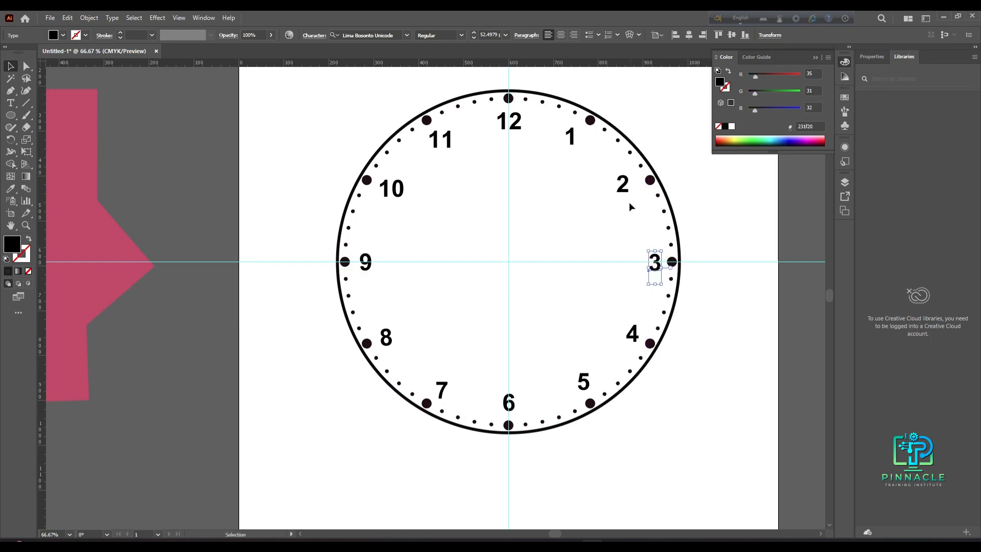
drag(623, 190, 634, 188)
drag(573, 140, 579, 142)
click(691, 166)
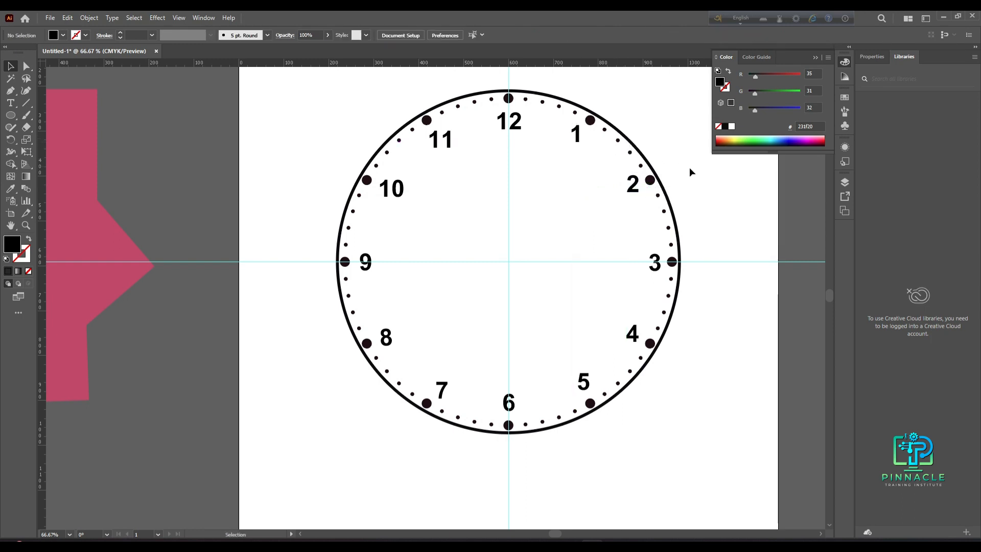
scroll(654, 206, down, 1)
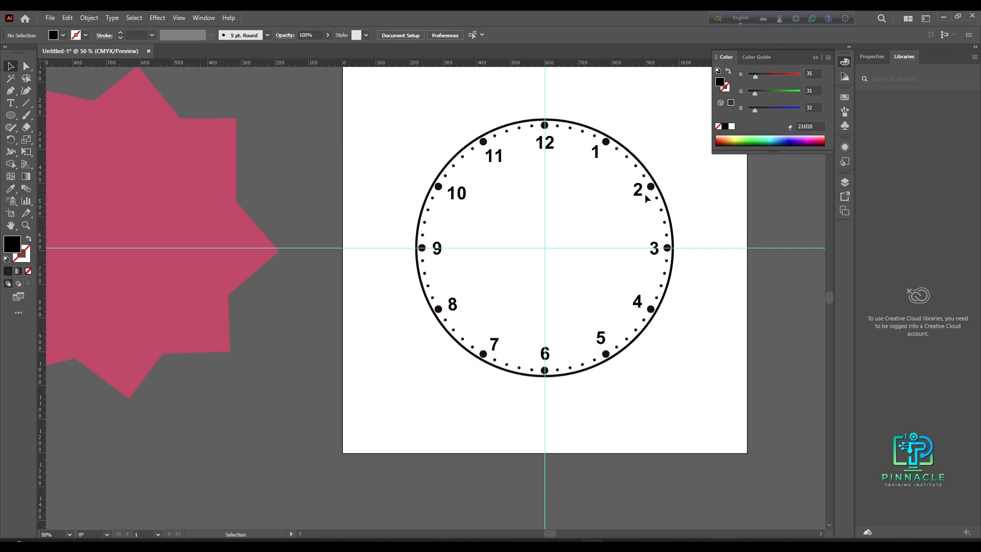
drag(641, 198, 641, 195)
click(707, 202)
- Draw a tall thin rectangle, about 32 px wide and 870 px tall, beside the artboard for a clock hand
scroll(639, 249, down, 1)
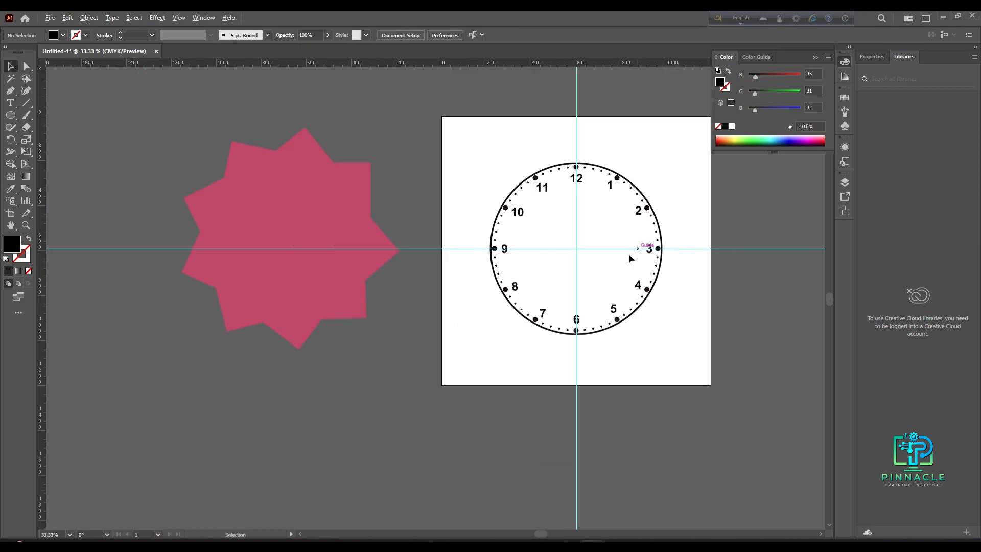
key(space)
drag(589, 267, 402, 357)
scroll(313, 260, up, 2)
scroll(314, 259, down, 2)
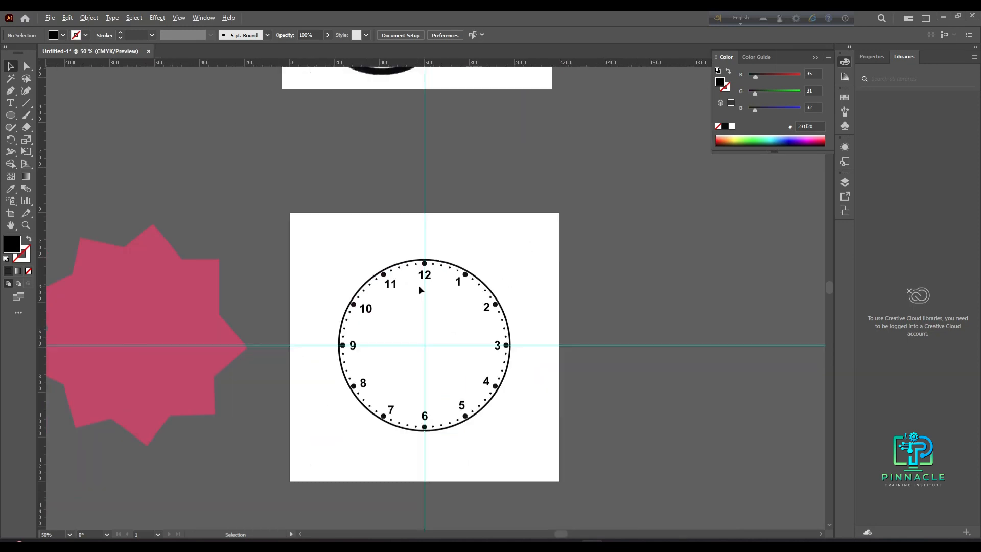
scroll(378, 220, down, 1)
scroll(379, 230, up, 3)
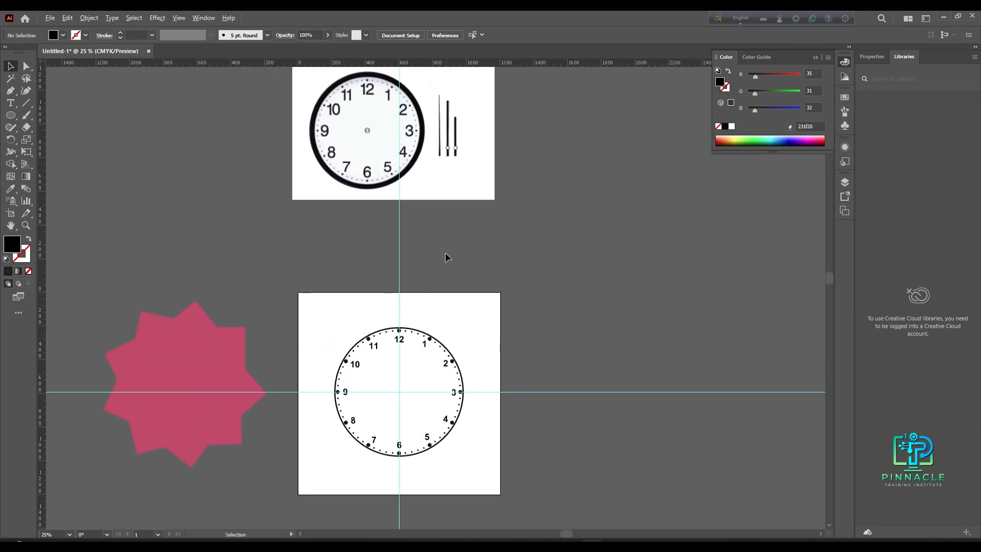
scroll(445, 252, down, 1)
drag(470, 265, 306, 276)
scroll(303, 274, up, 2)
drag(367, 257, 276, 246)
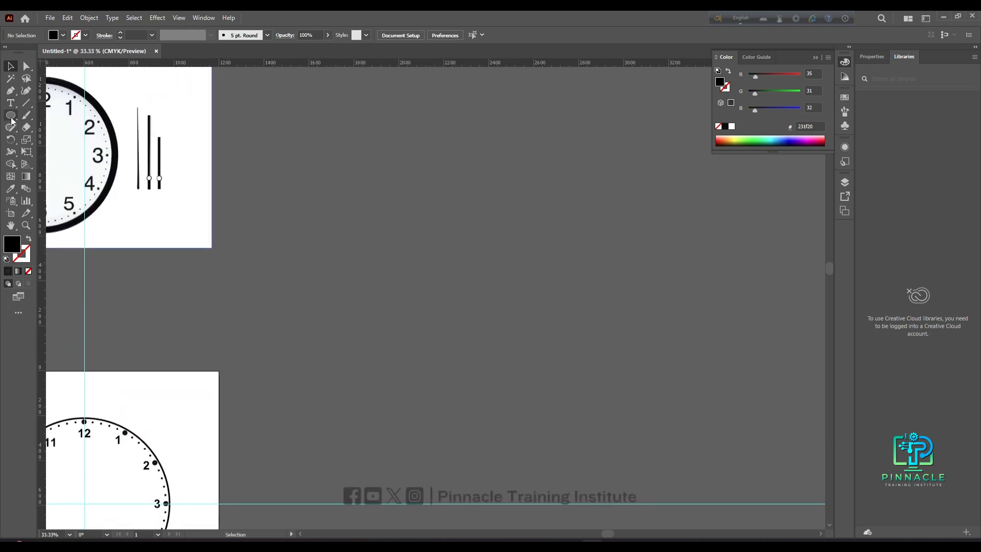
right_click(10, 116)
click(57, 117)
drag(364, 154, 371, 349)
click(11, 66)
- Move the tall rectangle's top-left corner inward to begin tapering the clock hand
scroll(409, 204, up, 1)
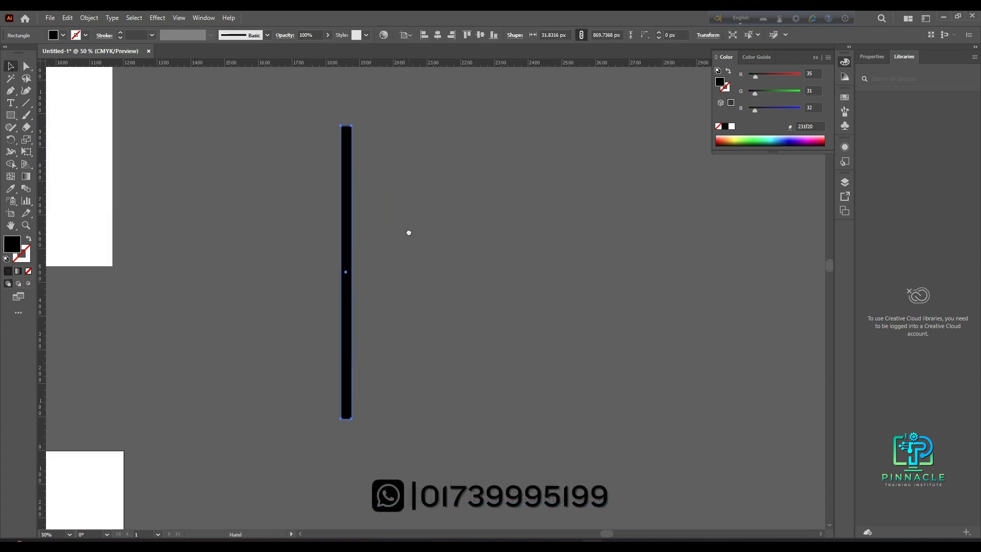
click(285, 138)
key(a)
drag(320, 120, 345, 186)
key(Right)
key(Right)
key(Right)
key(Right)
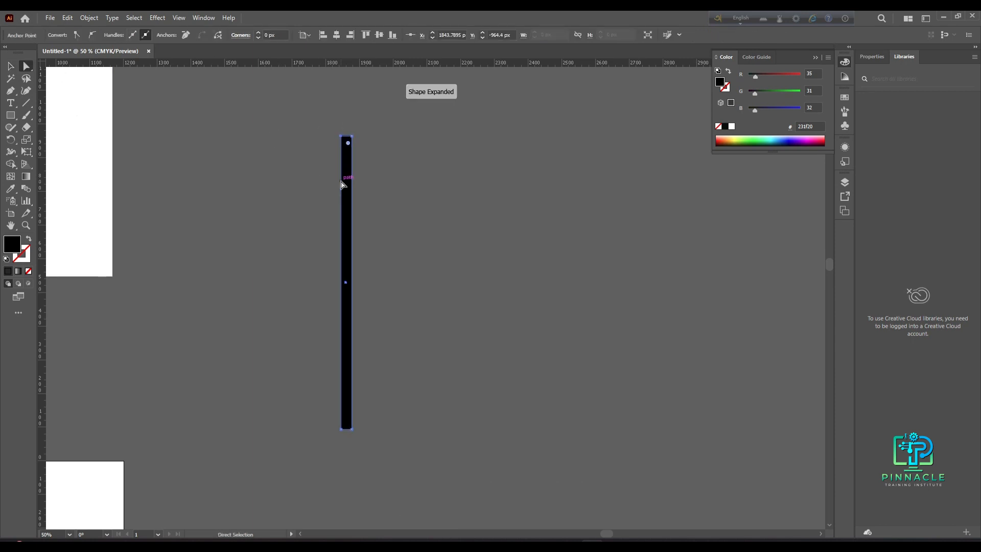
key(Right)
key(Right)
key(Right)
key(Right)
key(Right)
key(Right)
key(Right)
key(Right)
key(Right)
key(Right)
key(Right)
key(Right)
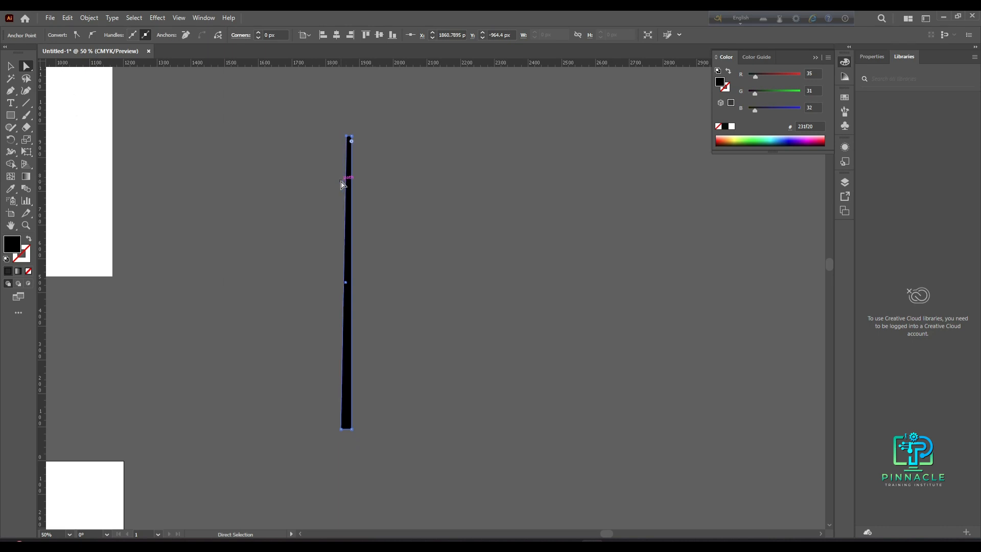
- Move the top-right corner inward so the rectangle's top tapers to a point
click(343, 124)
scroll(337, 124, up, 3)
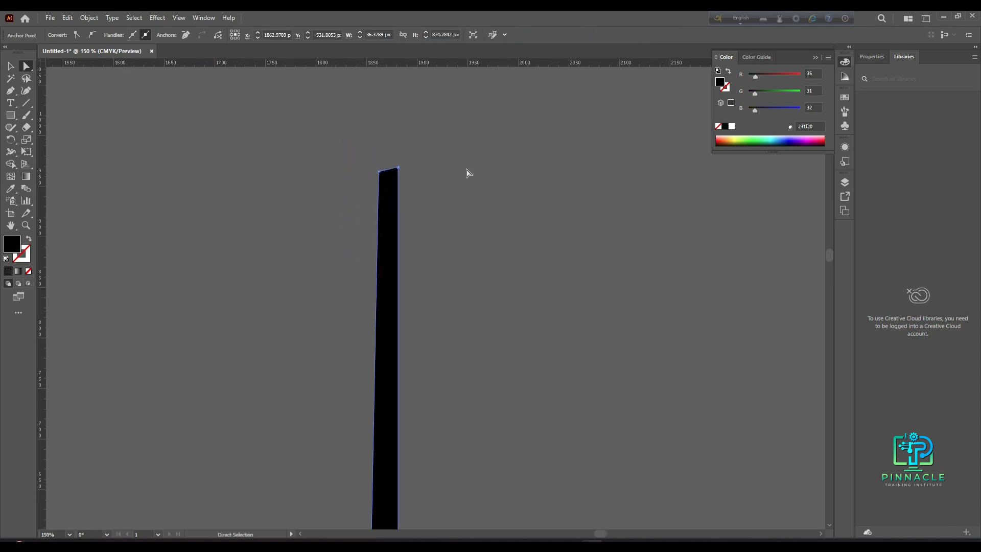
click(393, 190)
key(Left)
key(Left)
key(Left)
key(Left)
key(Left)
key(Left)
key(Left)
key(Left)
key(Left)
key(Left)
key(Left)
key(Left)
key(Left)
key(Left)
key(Left)
key(Left)
key(Left)
key(Left)
key(Left)
key(Left)
key(Left)
key(Left)
key(Left)
key(Left)
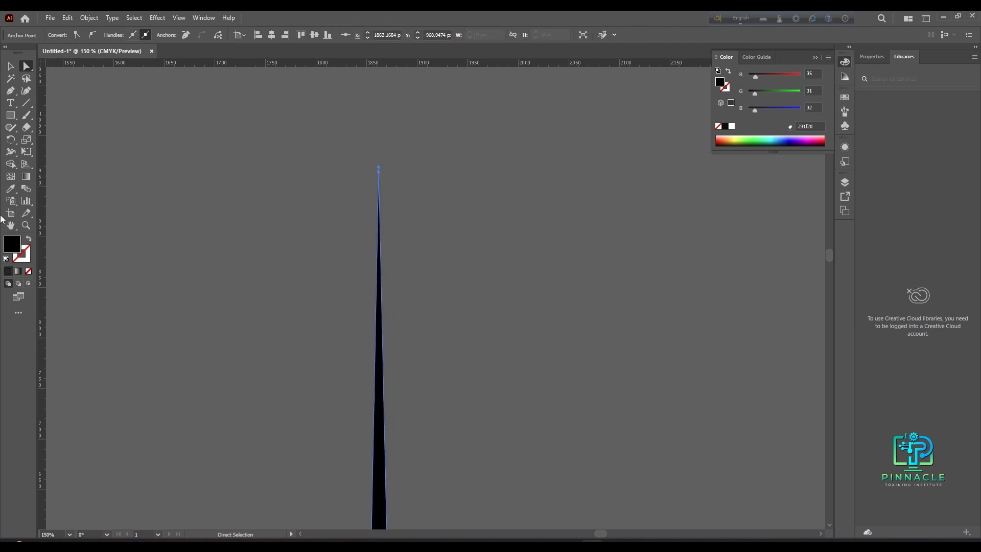
click(10, 66)
click(169, 134)
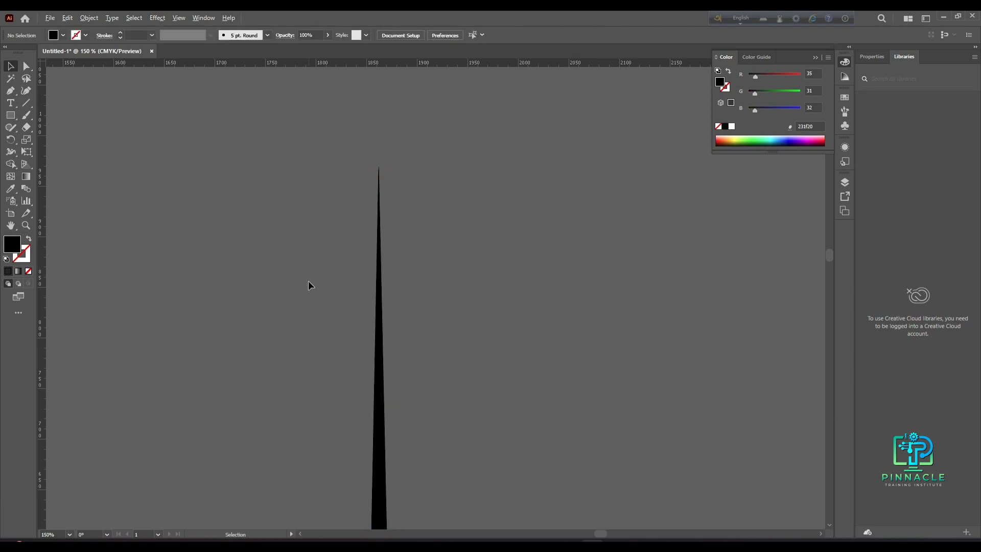
- Scale the tapered hand down to about 14 px wide and 373 px tall and place it beside the clock
scroll(308, 280, down, 2)
drag(390, 385, 401, 242)
scroll(301, 324, down, 2)
drag(302, 311, 329, 394)
scroll(311, 343, up, 2)
drag(349, 438, 349, 261)
drag(350, 179, 341, 179)
click(331, 241)
scroll(330, 245, down, 1)
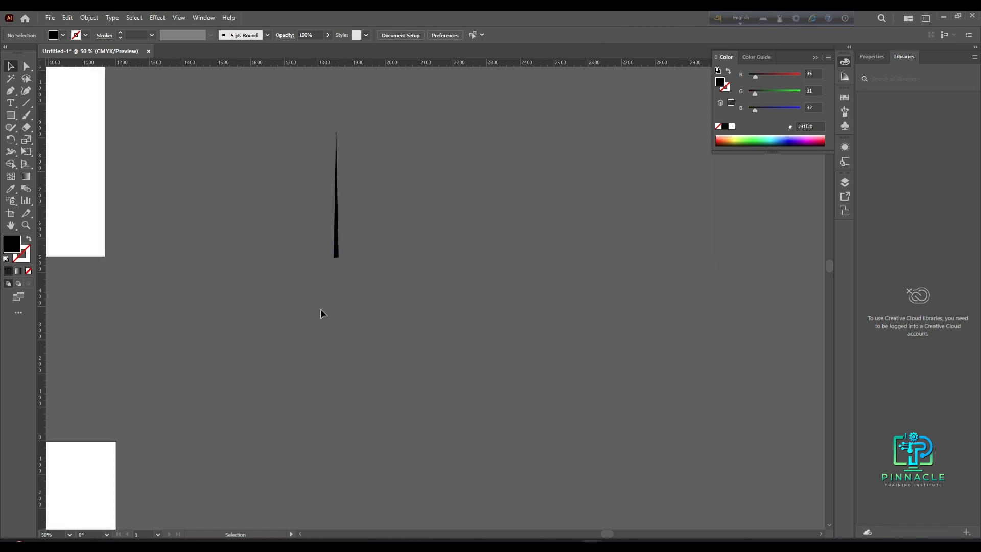
scroll(378, 302, left, 3)
scroll(445, 281, down, 2)
drag(446, 260, 371, 313)
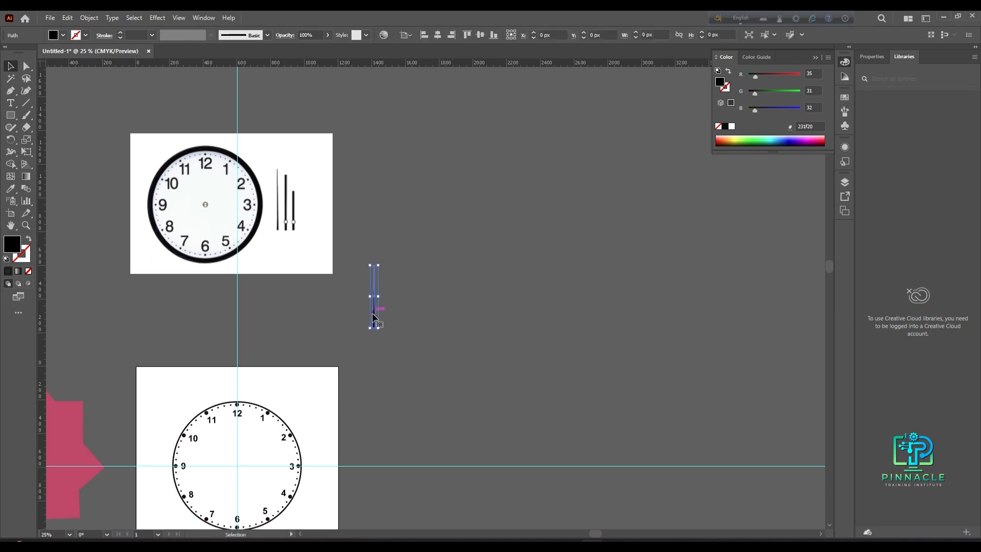
click(414, 319)
- Draw a second rectangle about 27 px wide and 373 px tall beside the tapered hand
click(10, 115)
drag(391, 264, 394, 327)
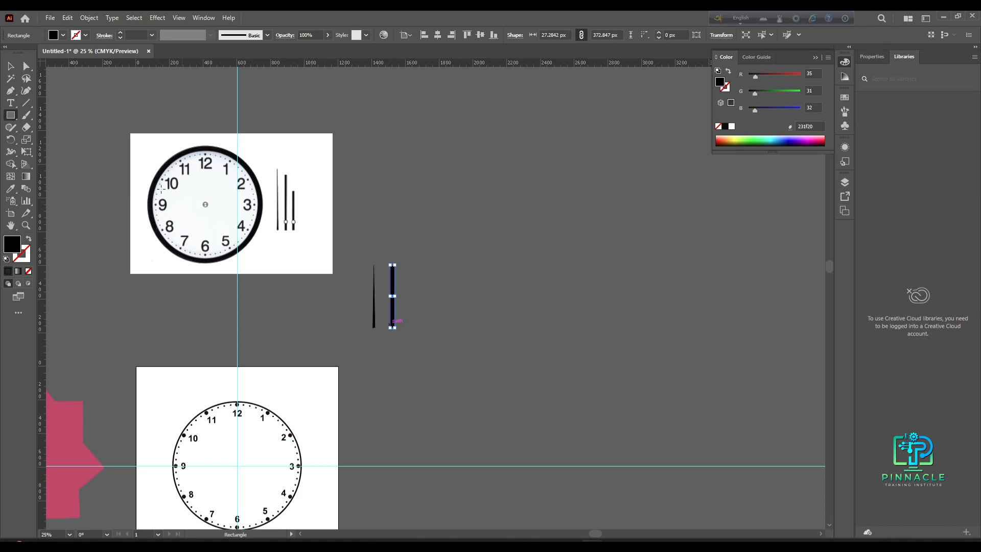
click(13, 68)
scroll(449, 265, up, 2)
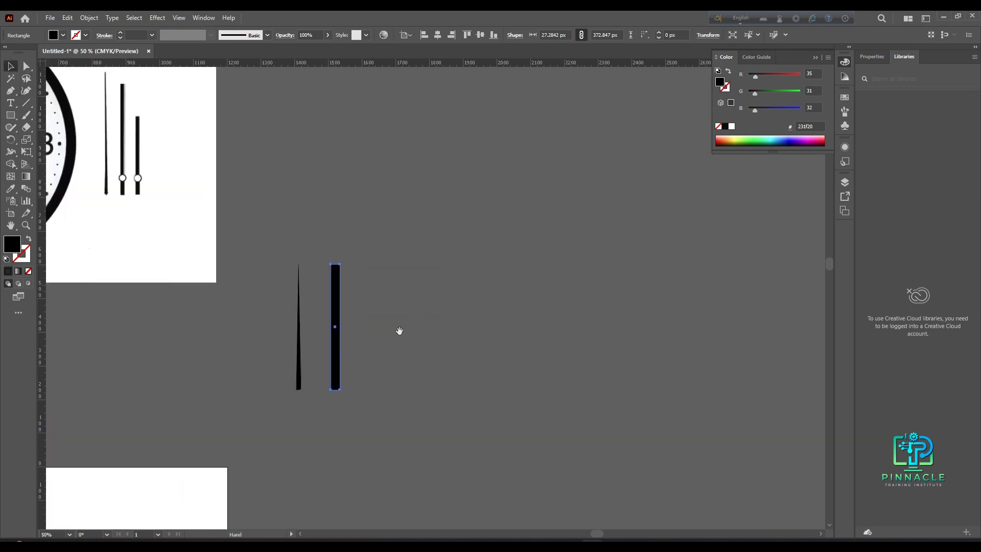
- Resize the second rectangle to about 14 px wide and 293 px tall
drag(399, 331, 332, 321)
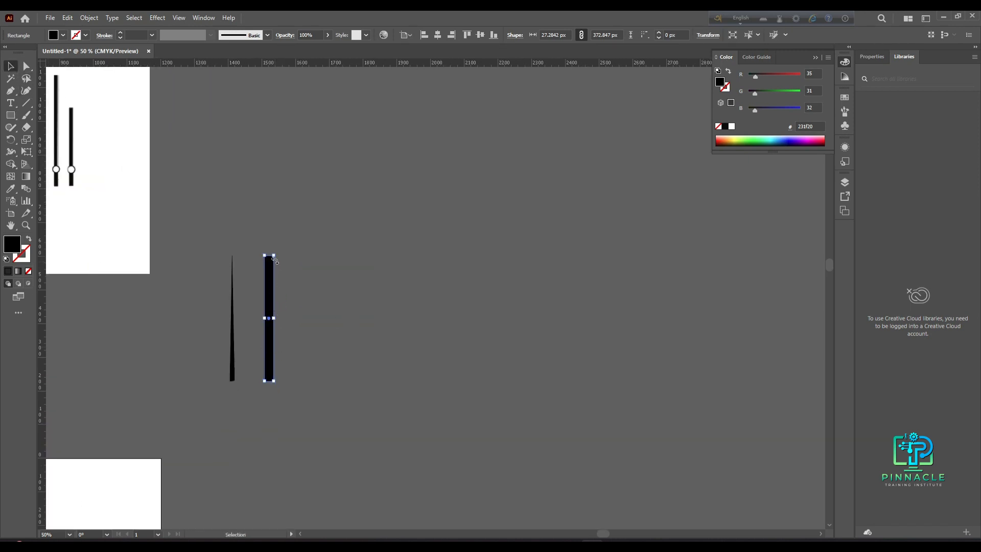
drag(261, 273, 318, 313)
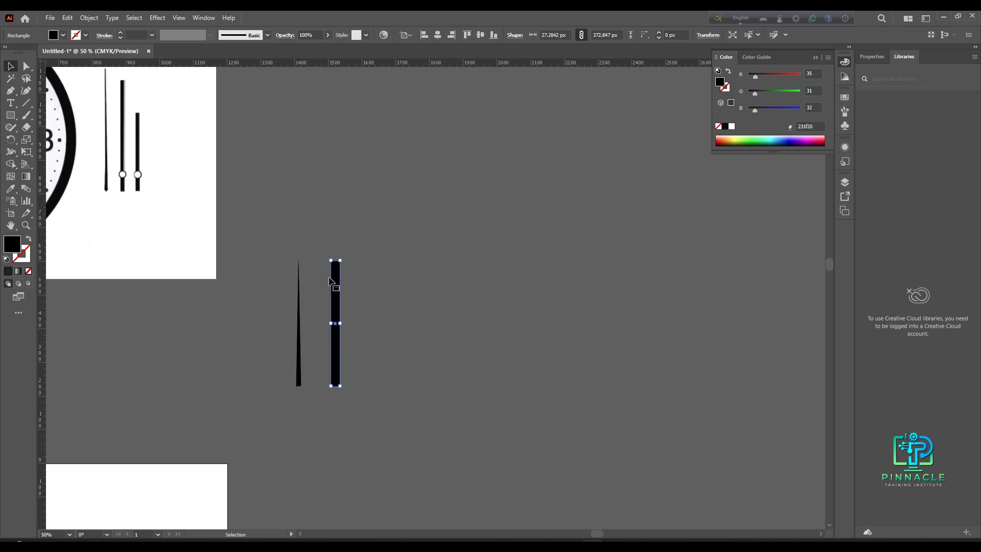
drag(341, 260, 338, 289)
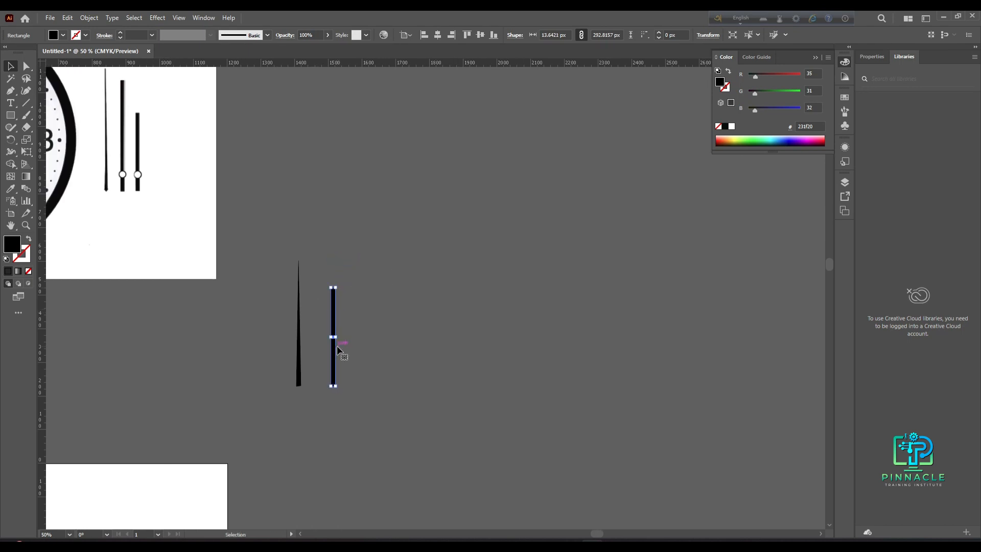
- Duplicate the rectangle to its right and shorten the copy for a third, shorter hand
drag(333, 351, 361, 351)
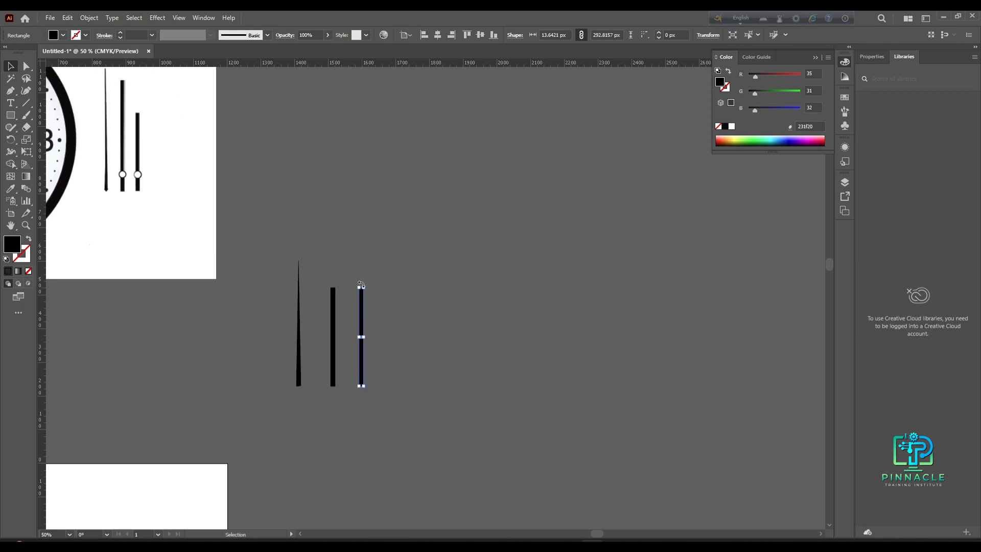
drag(364, 286, 367, 323)
click(385, 363)
drag(364, 366, 361, 356)
click(370, 373)
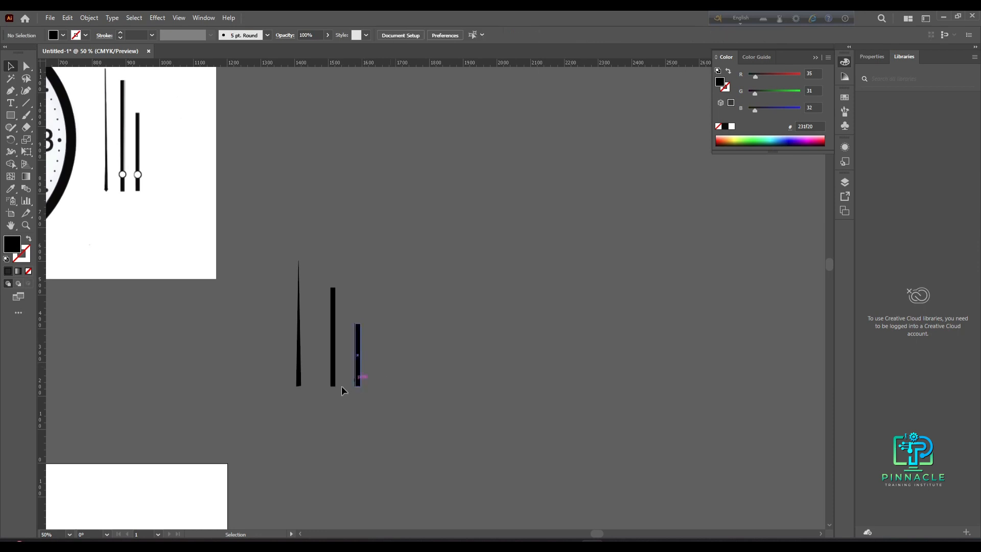
- Rotate and position the three hands so they cross at a common centre point
scroll(363, 378, down, 2)
drag(347, 446, 404, 340)
scroll(456, 249, up, 2)
drag(291, 333, 344, 348)
click(350, 311)
drag(356, 274, 291, 287)
drag(370, 307, 333, 329)
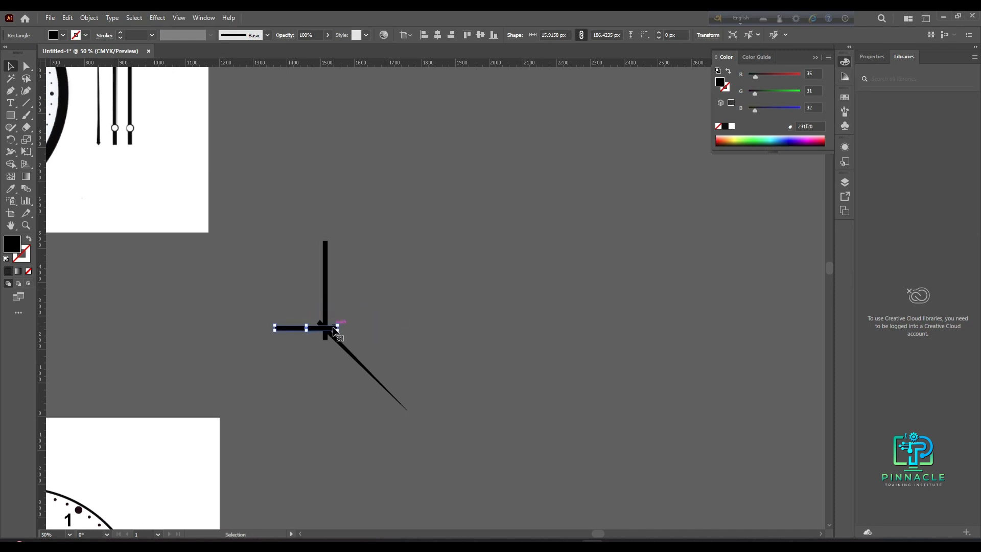
- Fine-tune the positions of the hands where they overlap at the centre
scroll(334, 329, up, 3)
drag(412, 347, 461, 328)
scroll(325, 320, up, 2)
drag(415, 296, 418, 303)
click(497, 317)
click(454, 305)
click(491, 298)
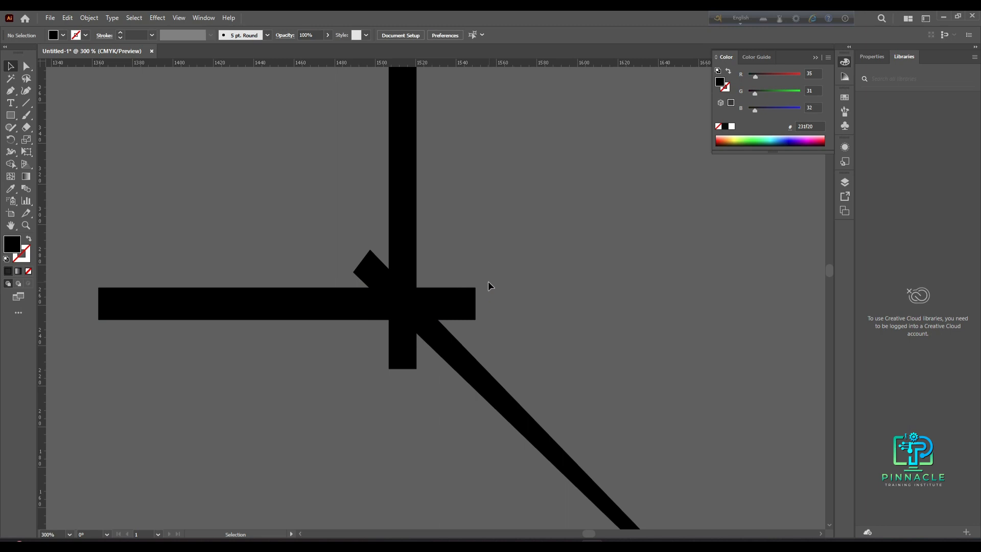
- Fully round the right end of the horizontal hand with its corner widgets
click(28, 67)
click(466, 306)
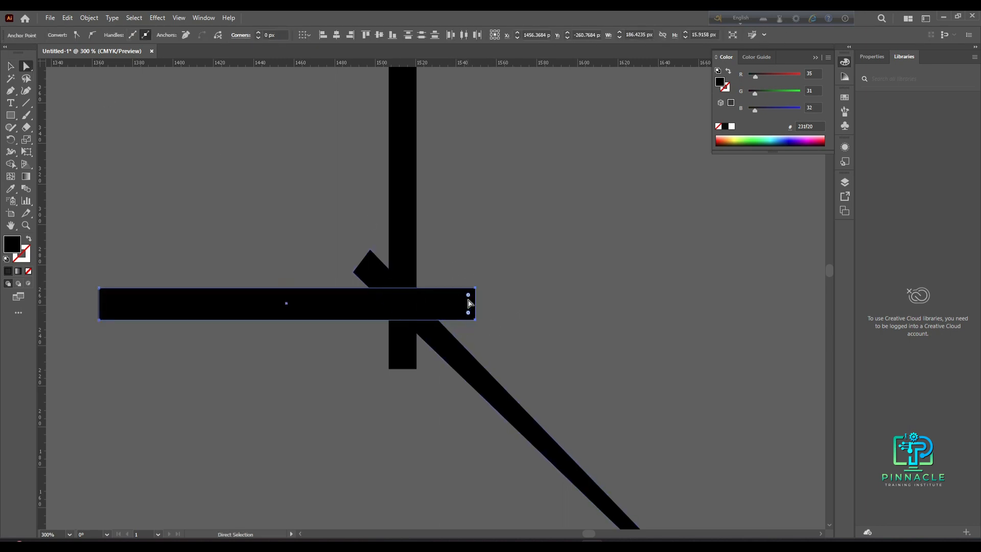
drag(469, 301, 431, 311)
click(333, 238)
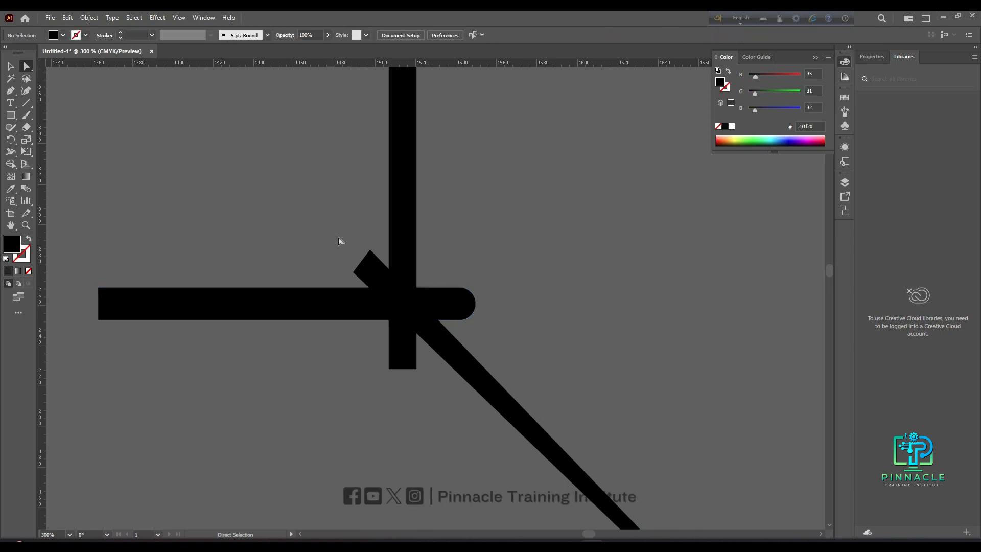
- Round the inner end of the diagonal hand and the bottom end of the vertical hand
drag(335, 242, 386, 287)
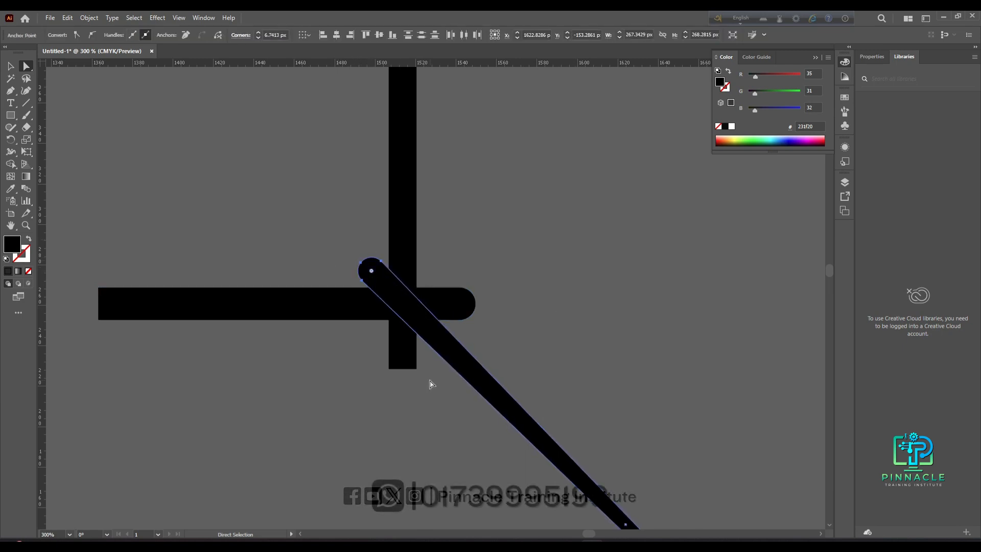
click(431, 386)
drag(431, 390, 401, 327)
key(v)
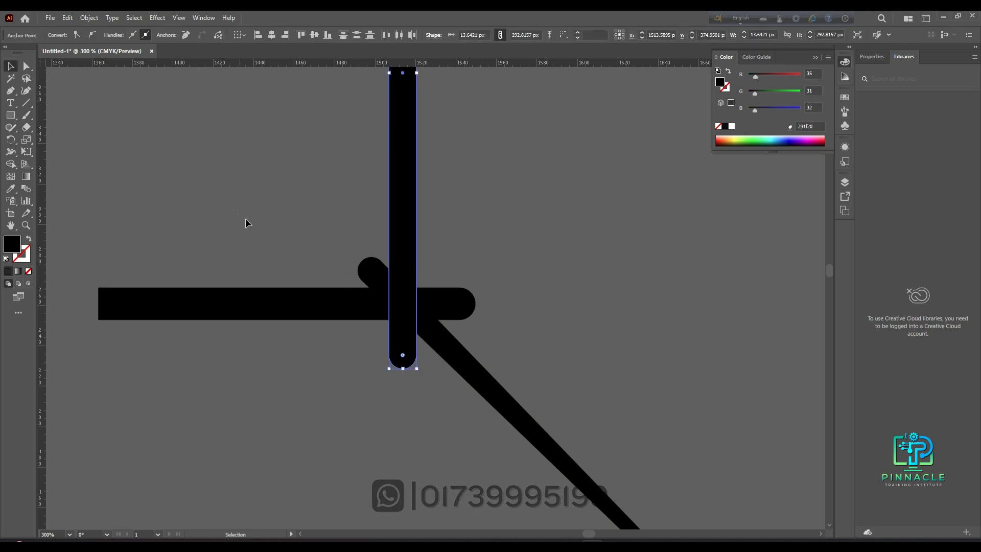
- Move the hands so their rounded ends overlap neatly at the centre
click(235, 214)
scroll(348, 326, up, 2)
mouse_move(446, 381)
mouse_down()
mouse_move(438, 388)
mouse_move(431, 378)
mouse_up()
drag(394, 427, 399, 406)
drag(366, 335, 373, 343)
scroll(427, 435, down, 3)
click(423, 438)
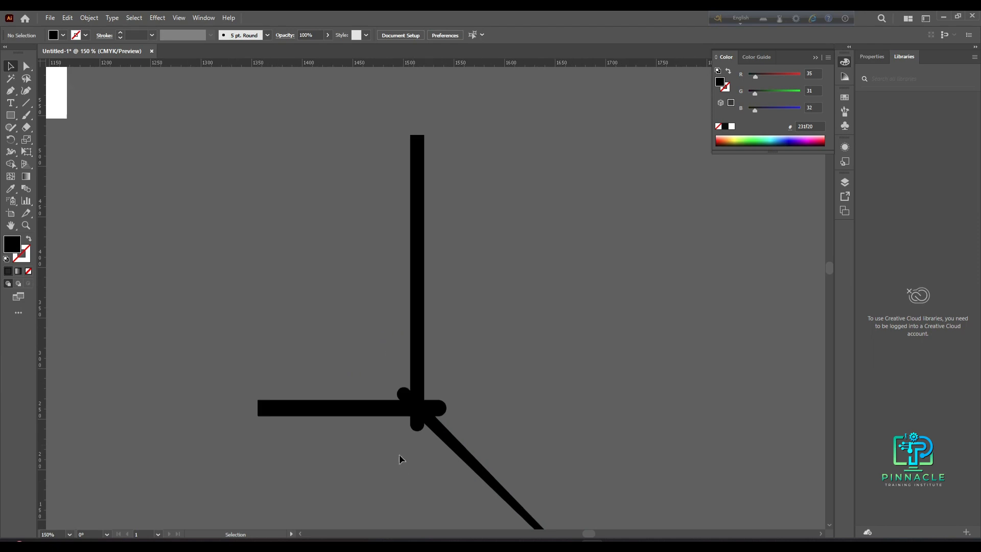
- Taper the vertical hand's top by moving its two top corners inward
click(28, 66)
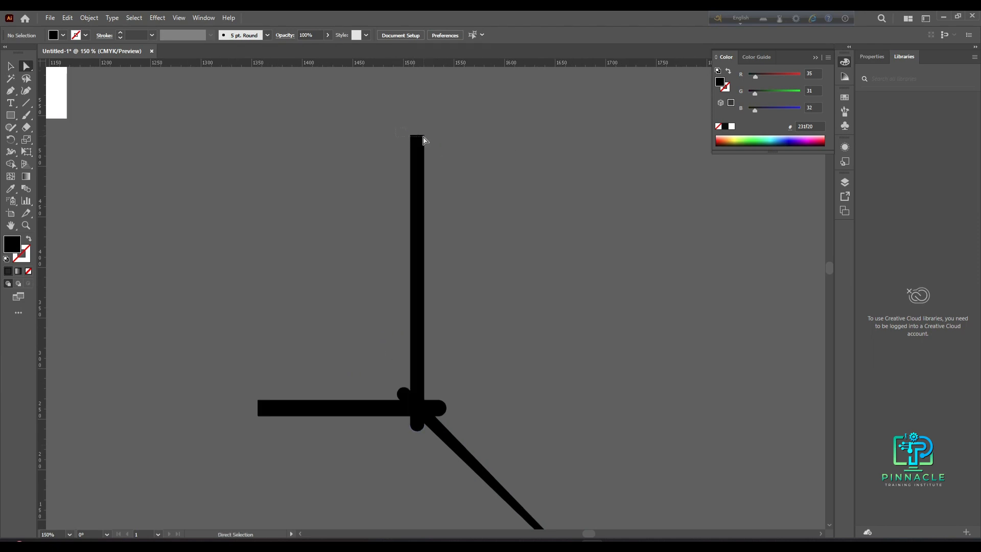
drag(414, 151, 414, 152)
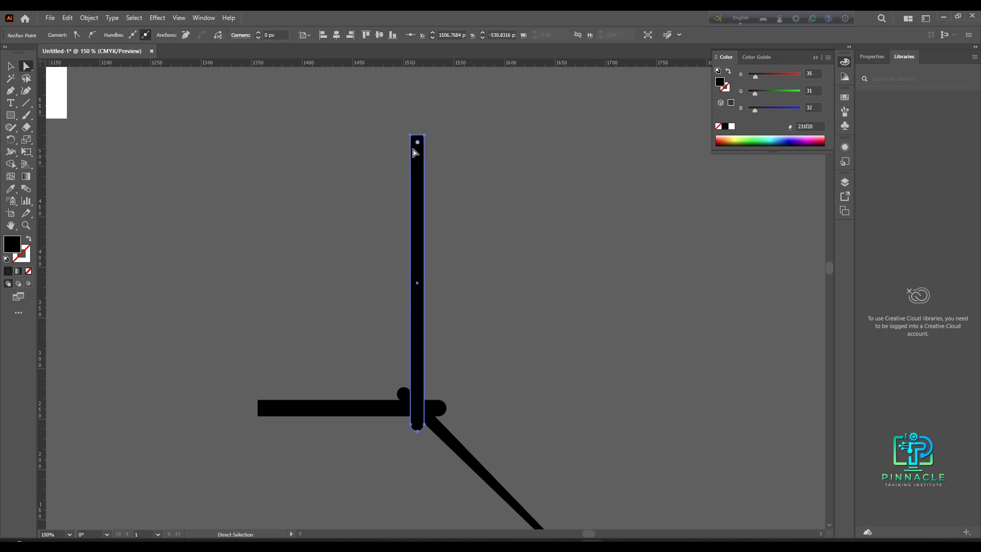
key(Right)
key(Right)
key(Right)
key(Right)
key(Right)
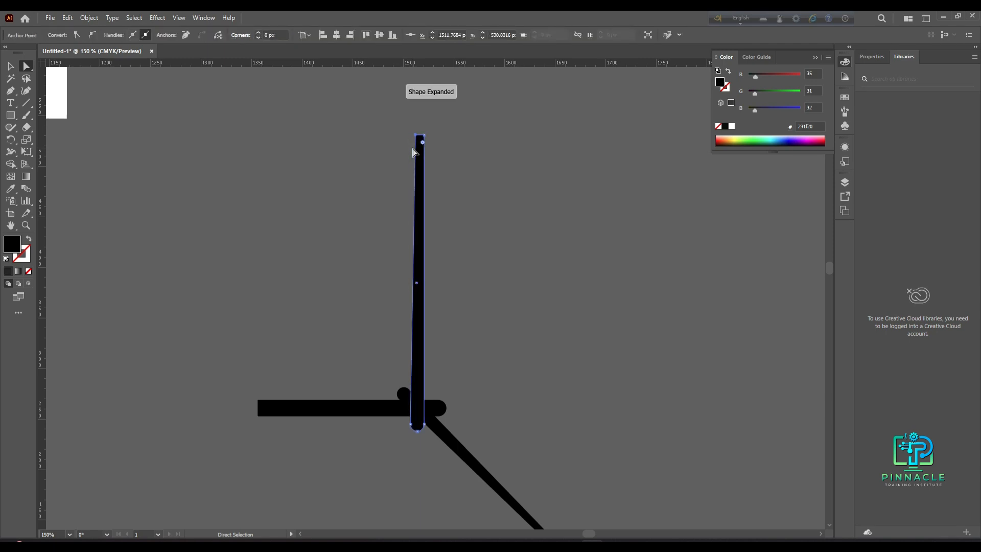
click(429, 134)
click(420, 149)
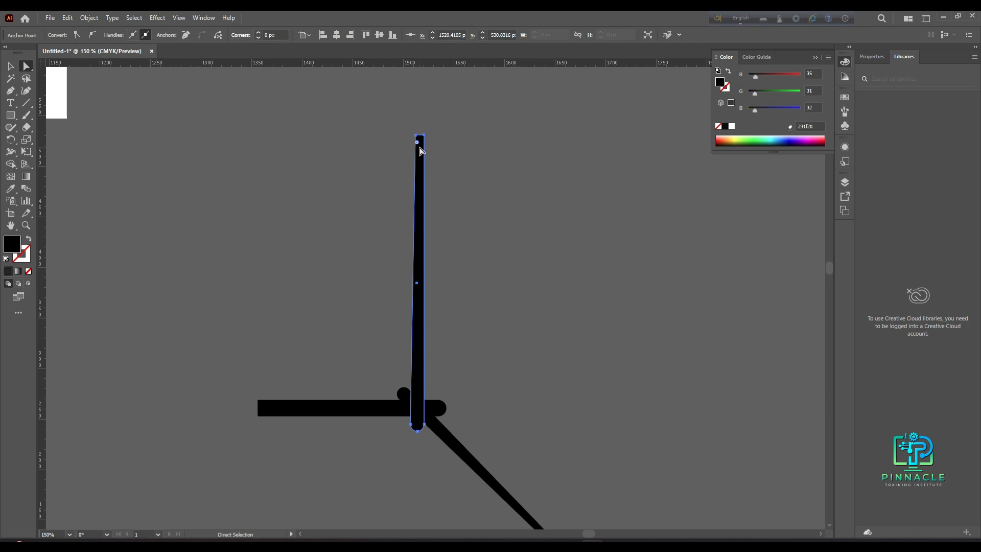
key(Left)
key(Left)
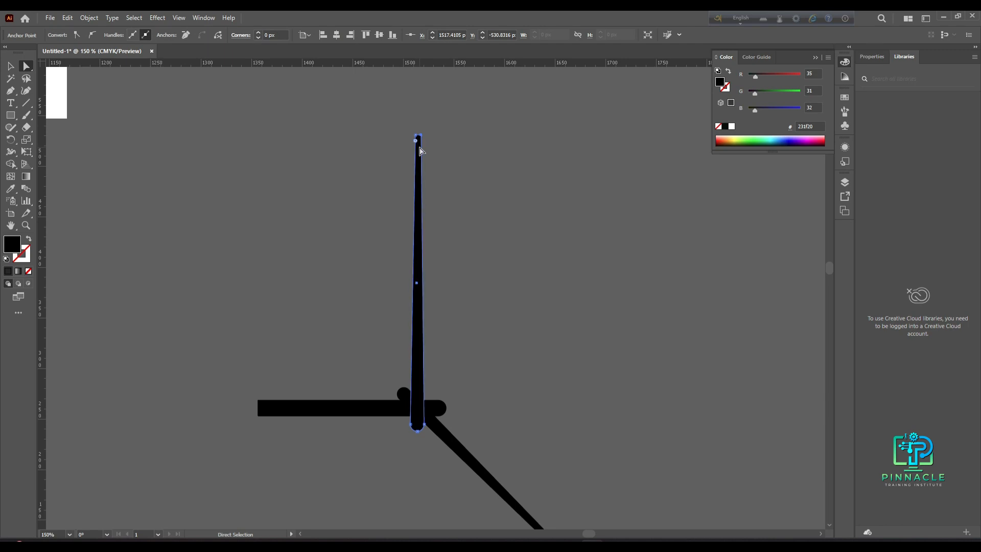
key(Left)
click(328, 225)
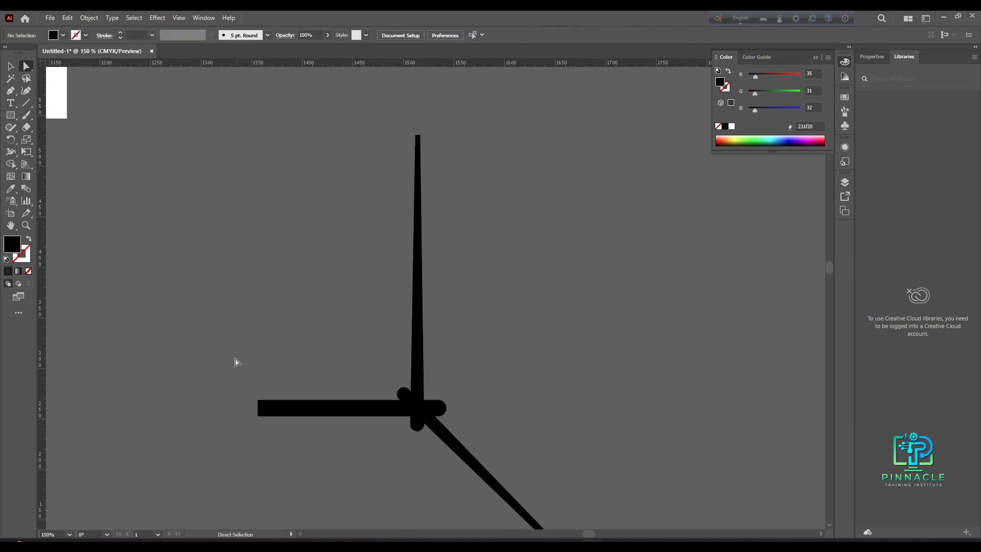
- Taper the horizontal hand's left end by moving its two left corners toward each other
scroll(258, 398, up, 3)
click(283, 420)
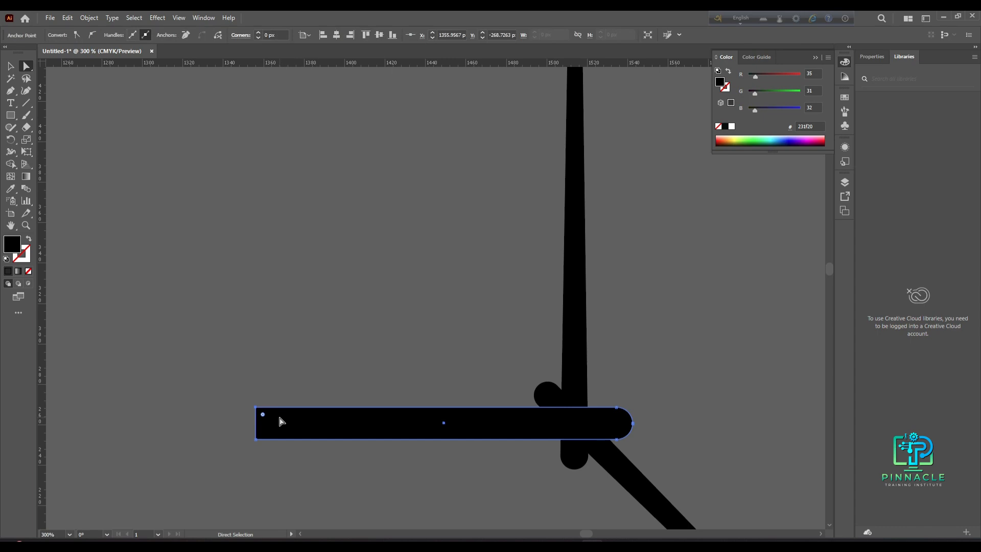
key(Down)
key(Down)
key(Down)
key(Down)
key(Down)
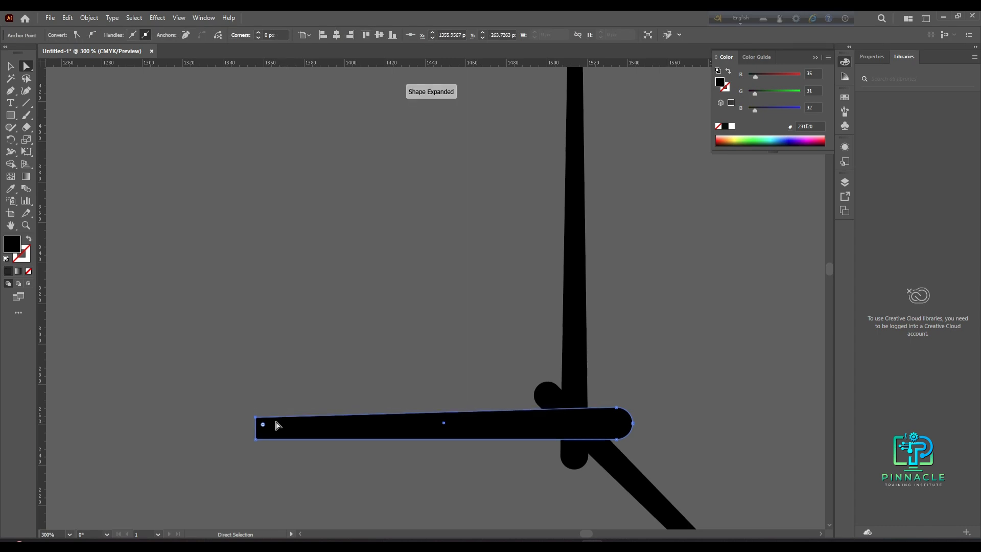
key(Up)
key(Up)
key(Up)
key(Up)
key(Up)
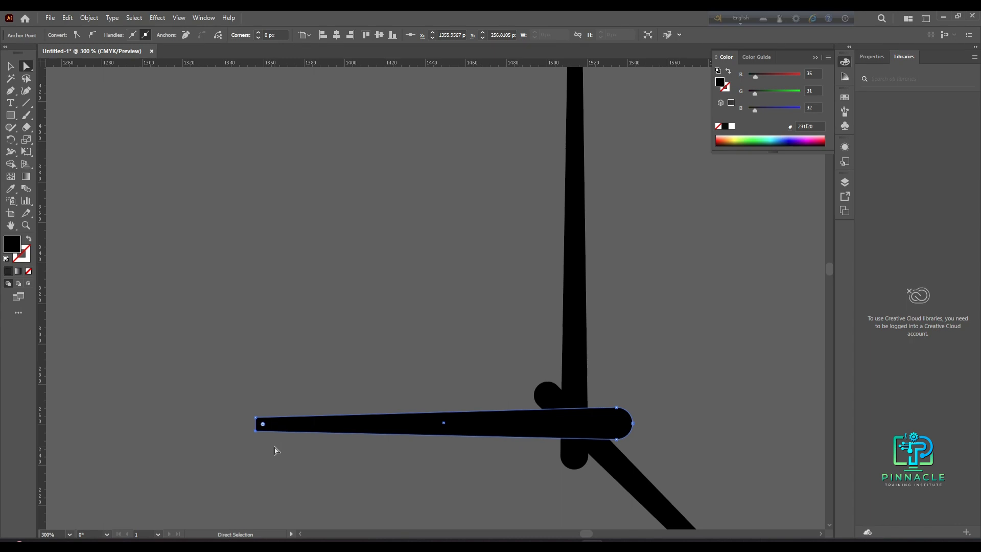
click(437, 377)
scroll(482, 470, down, 6)
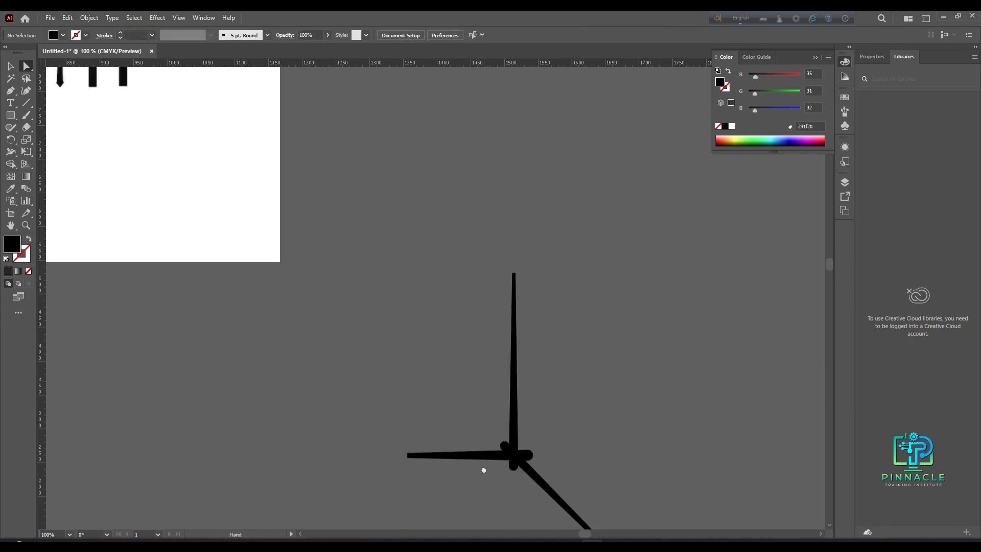
- Draw a small circle about 16 px across with the Ellipse tool near the hands' centre
scroll(137, 160, up, 2)
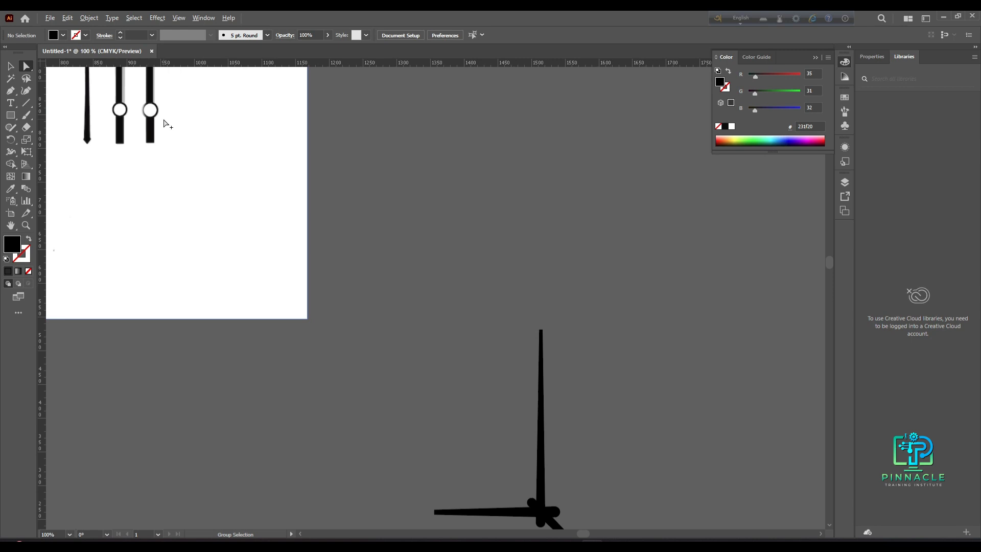
scroll(345, 283, down, 1)
drag(374, 381, 175, 326)
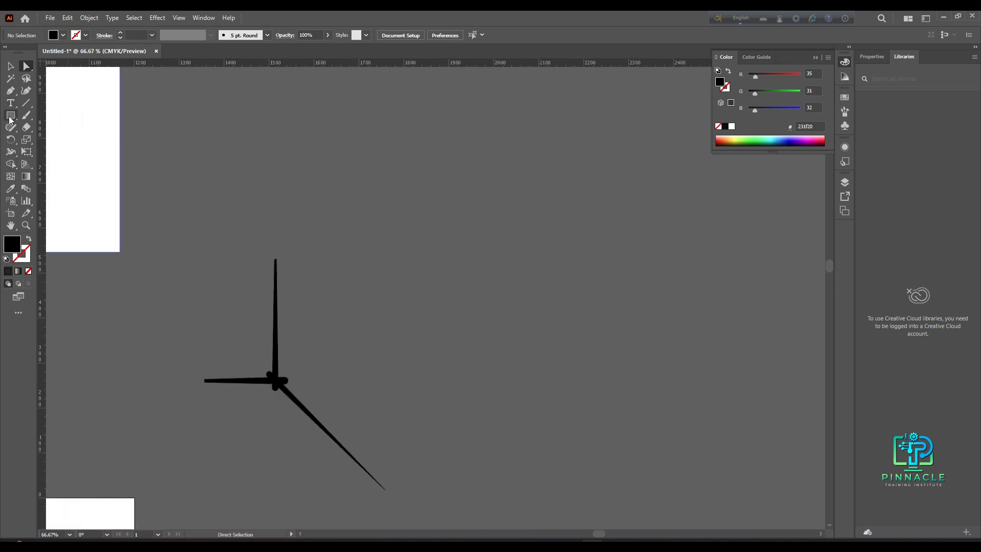
right_click(11, 117)
click(57, 139)
mouse_move(326, 377)
mouse_down()
mouse_move(339, 378)
mouse_move(329, 380)
mouse_up()
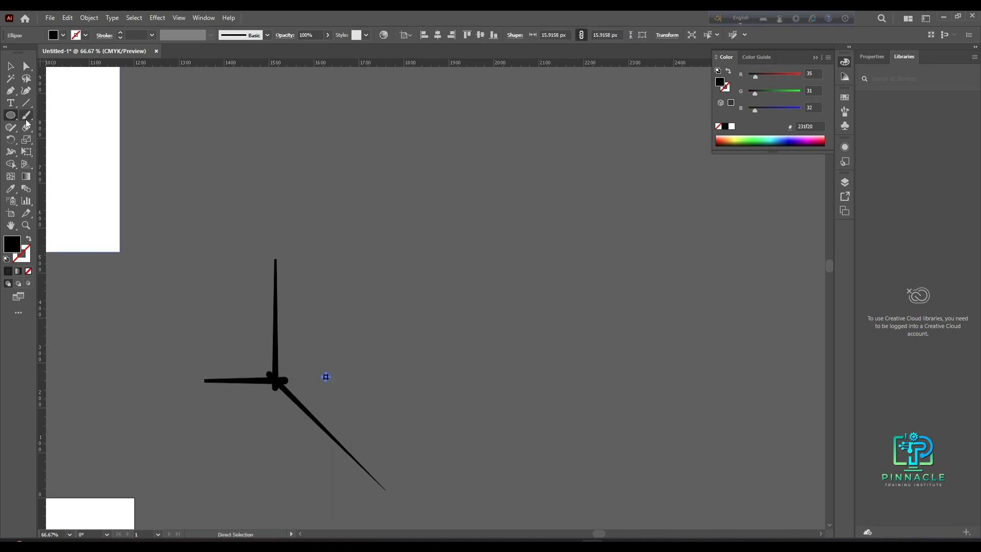
- Set the small circle's fill to near-white (f2f2f2) in the Color Picker
double_click(16, 240)
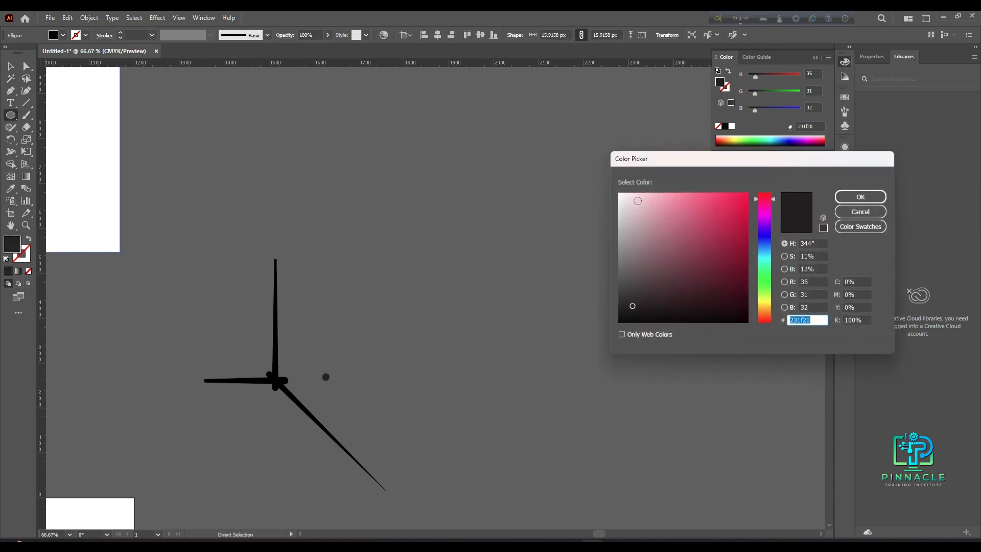
drag(638, 201, 608, 199)
click(847, 201)
key(v)
scroll(317, 377, up, 4)
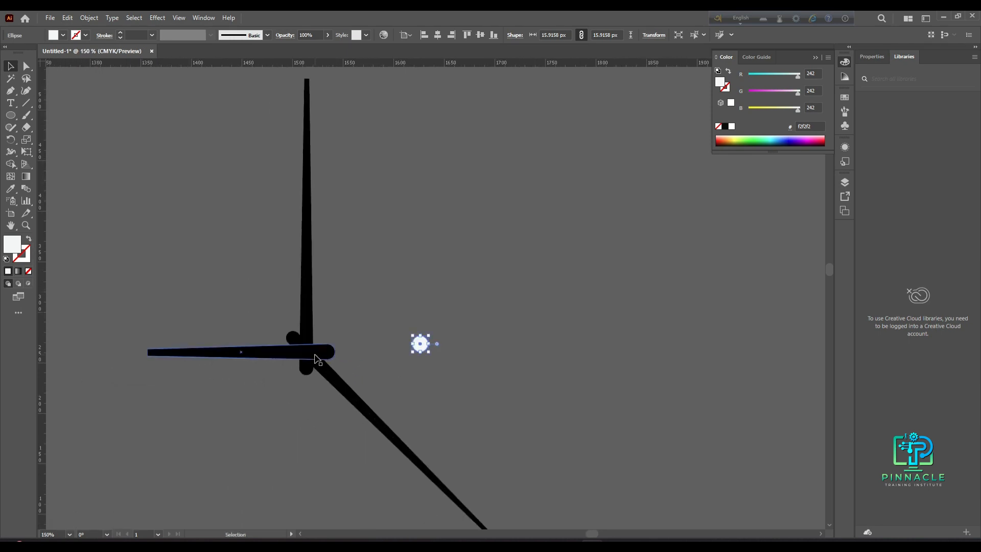
- Move the white circle onto the hands' centre and make a smaller copy about 11 px across inside it
drag(527, 332, 302, 352)
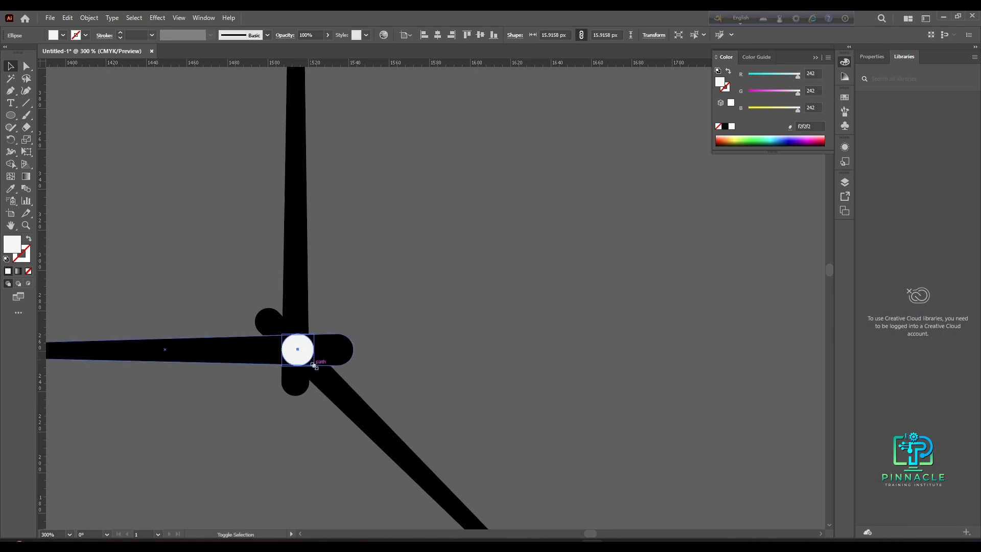
click(419, 372)
scroll(270, 348, up, 2)
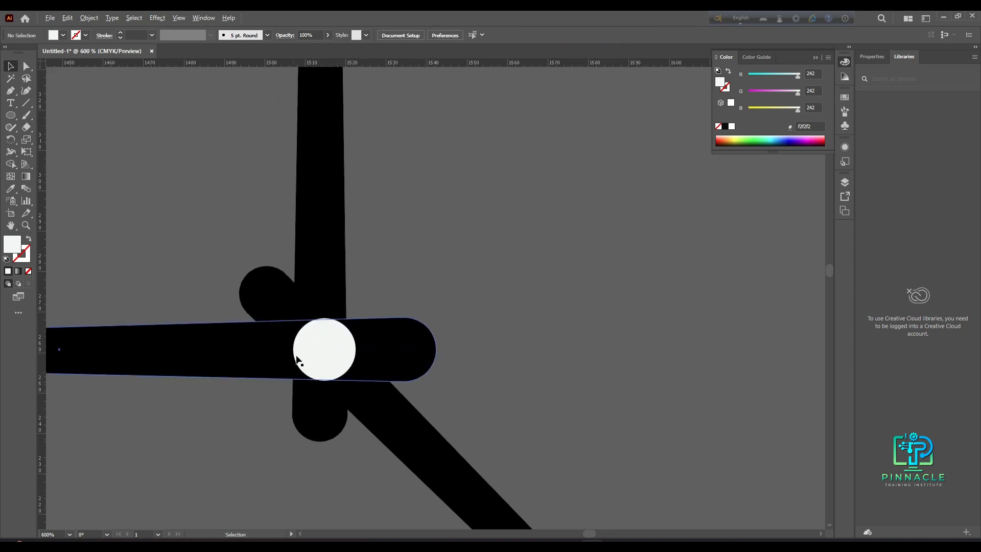
click(336, 356)
key(v)
drag(356, 381, 347, 376)
drag(346, 374, 347, 374)
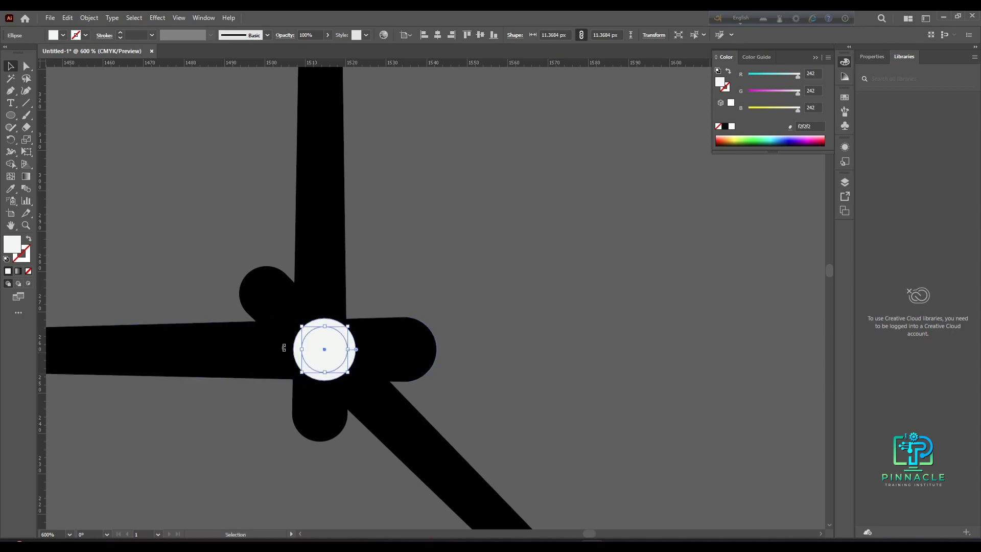
- Fill the smaller inner circle with near-black in the Color Picker
double_click(15, 241)
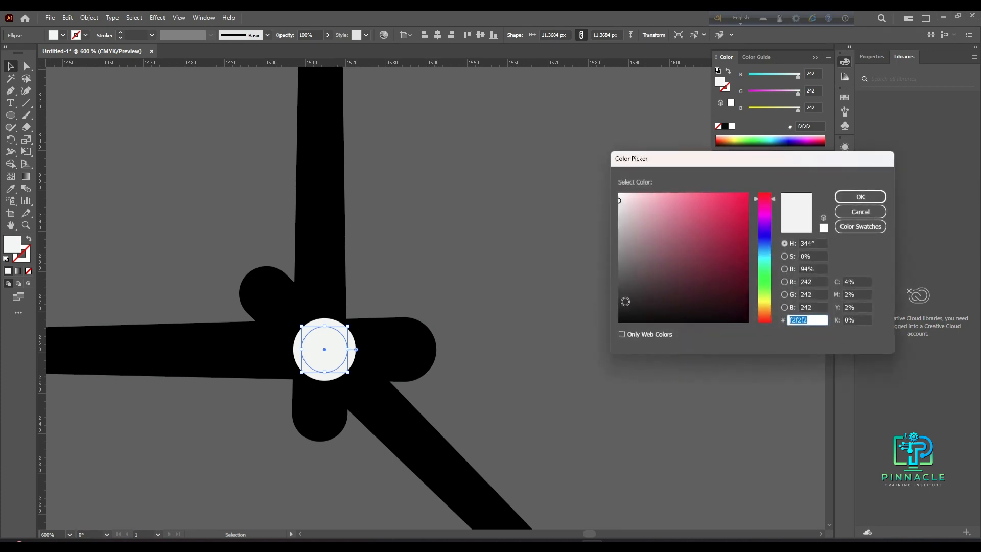
click(624, 316)
click(860, 197)
click(581, 283)
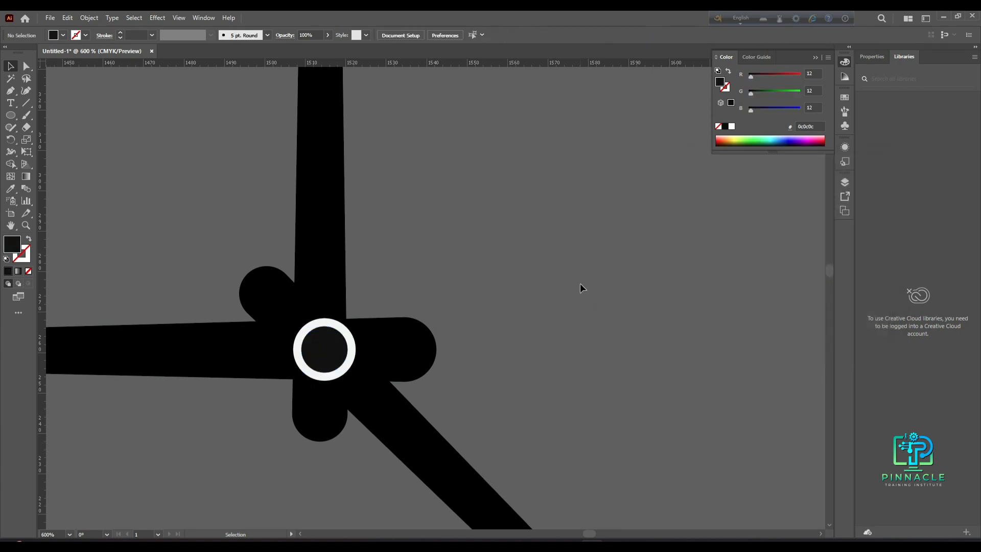
- Select the three hands and both centre circles and group them
scroll(500, 339, down, 4)
drag(559, 345, 468, 374)
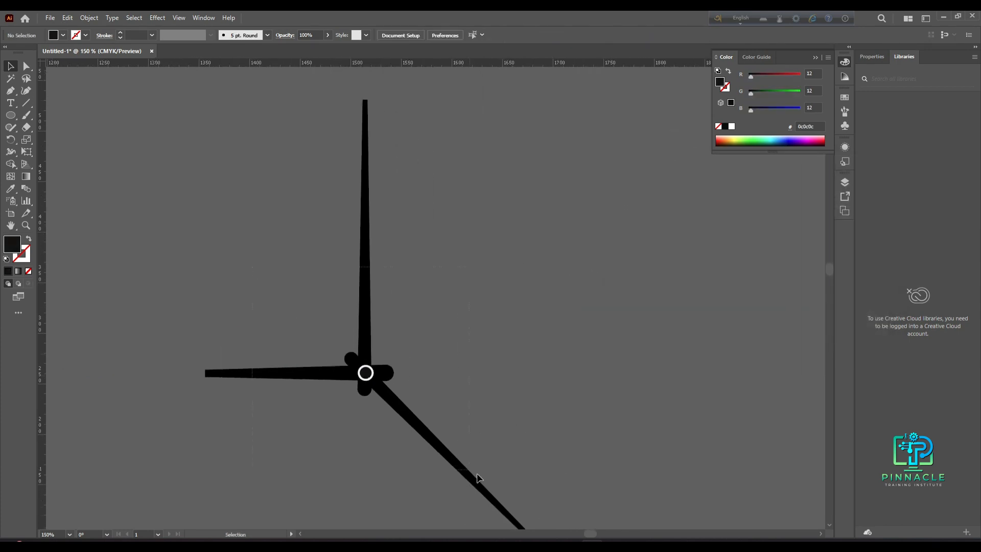
drag(477, 474, 477, 472)
key(ctrl+g)
click(522, 407)
scroll(525, 402, down, 2)
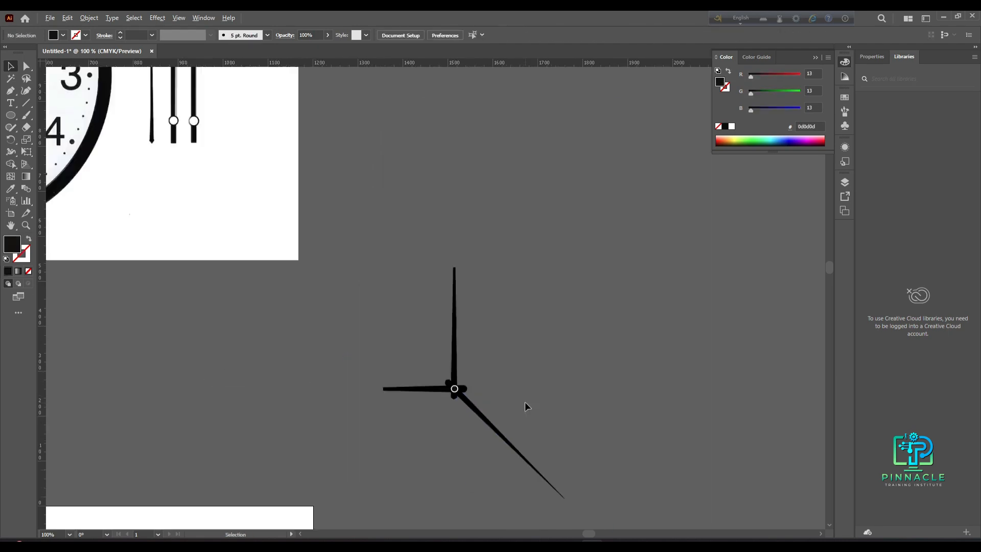
- Move the grouped hands onto the clock face so their pivot sits on the centre
scroll(526, 401, down, 5)
drag(507, 414, 495, 192)
scroll(487, 151, up, 1)
drag(487, 128, 301, 308)
scroll(302, 308, up, 2)
scroll(329, 300, up, 3)
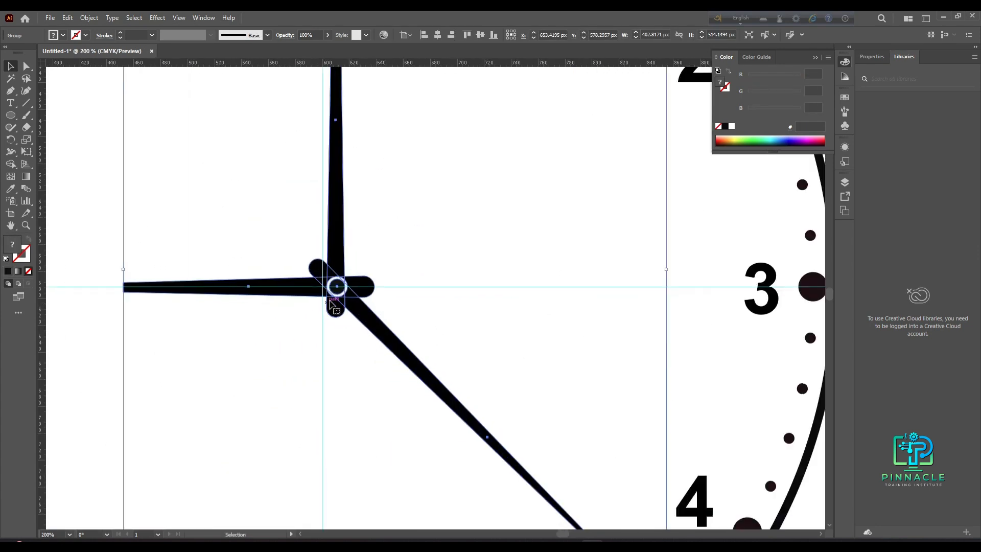
drag(336, 290, 322, 286)
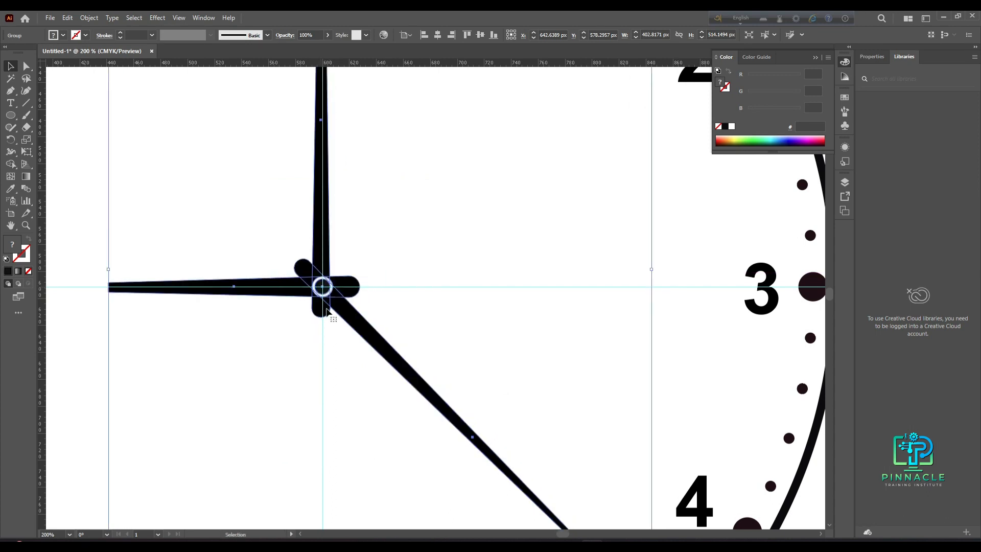
scroll(325, 306, down, 3)
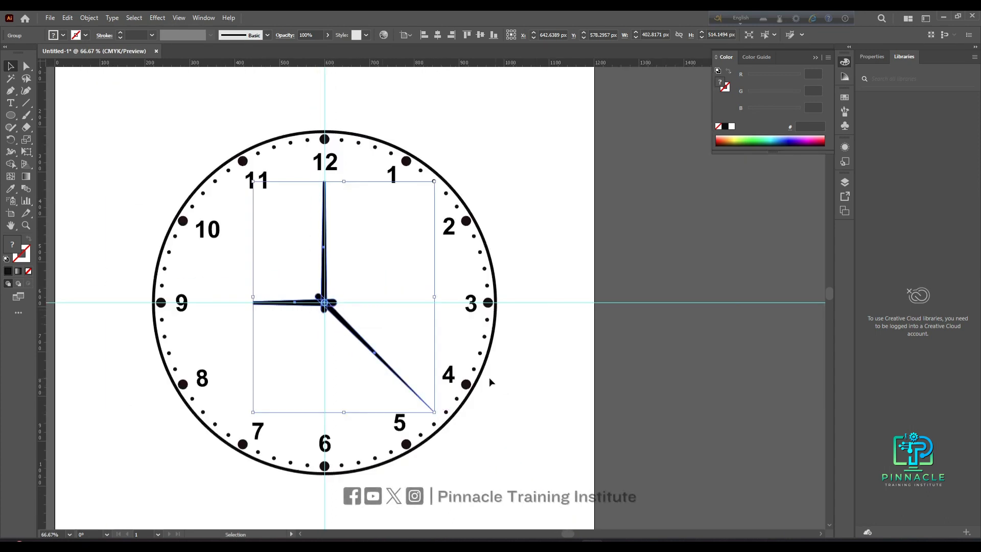
- Scale the hands group down slightly and recentre its pivot on the clock's centre
drag(435, 412, 420, 394)
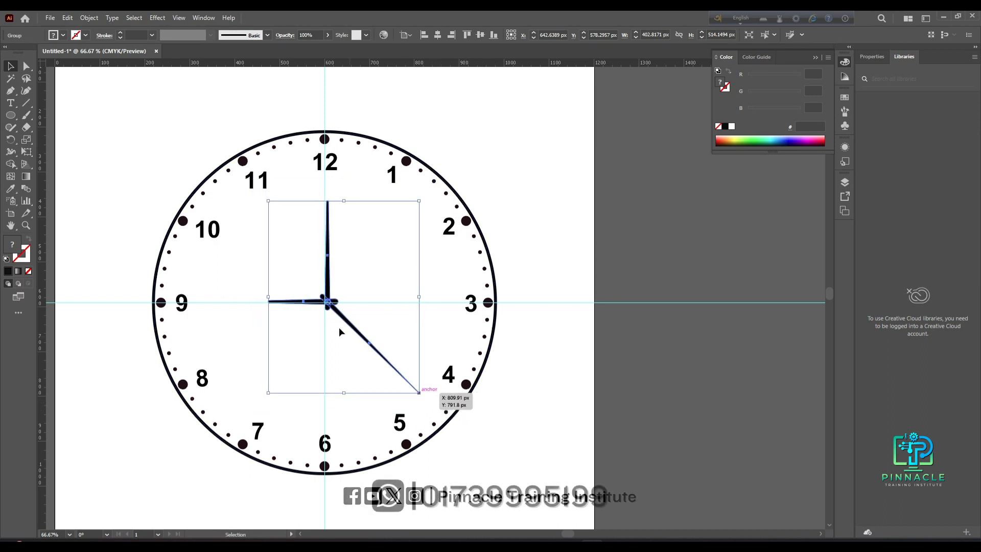
scroll(311, 292, up, 3)
drag(371, 322, 362, 325)
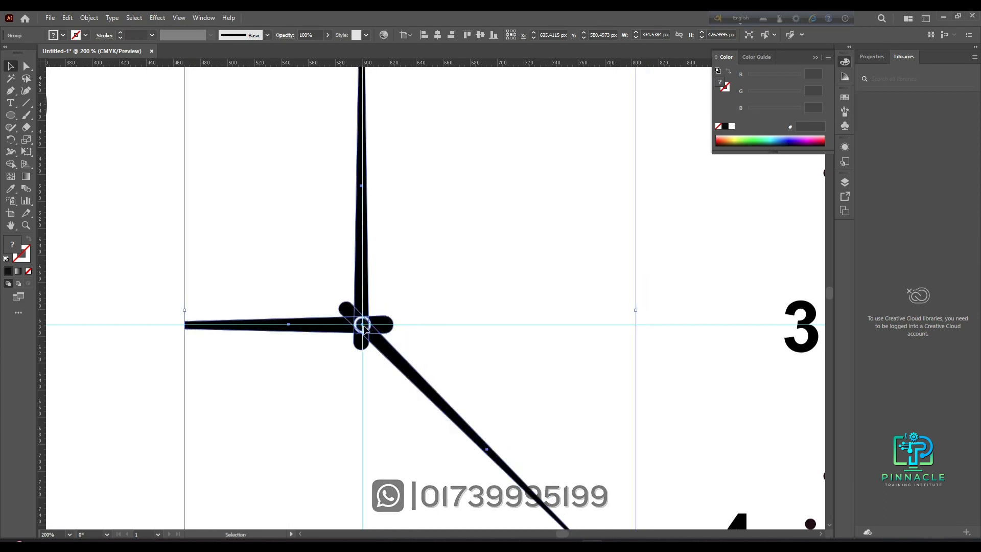
scroll(363, 327, down, 3)
click(669, 391)
scroll(626, 406, down, 1)
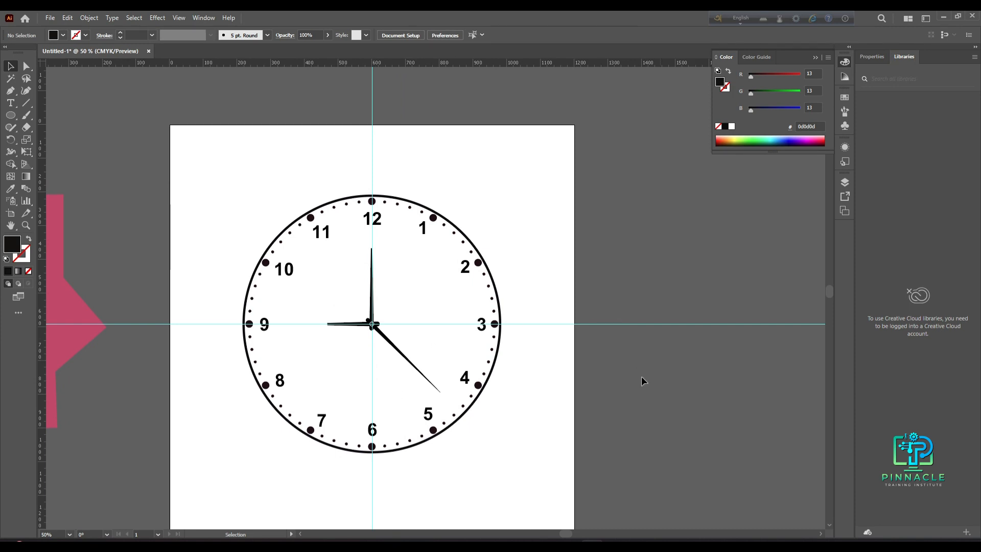
scroll(504, 421, down, 1)
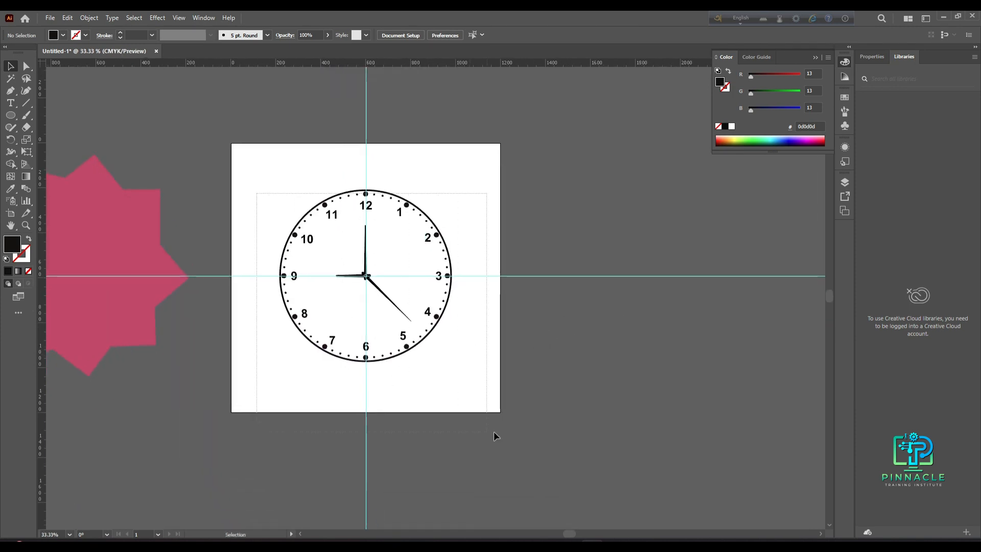
- Select every element of the clock and group them together
key(ctrl+a)
key(a)
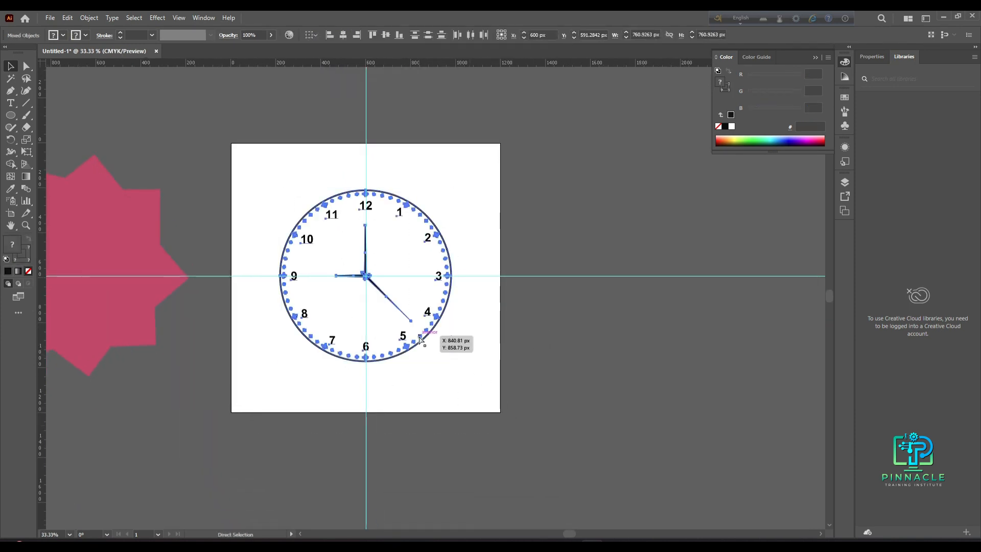
key(ctrl+g)
drag(430, 313, 708, 236)
drag(667, 327, 439, 454)
key(v)
click(576, 323)
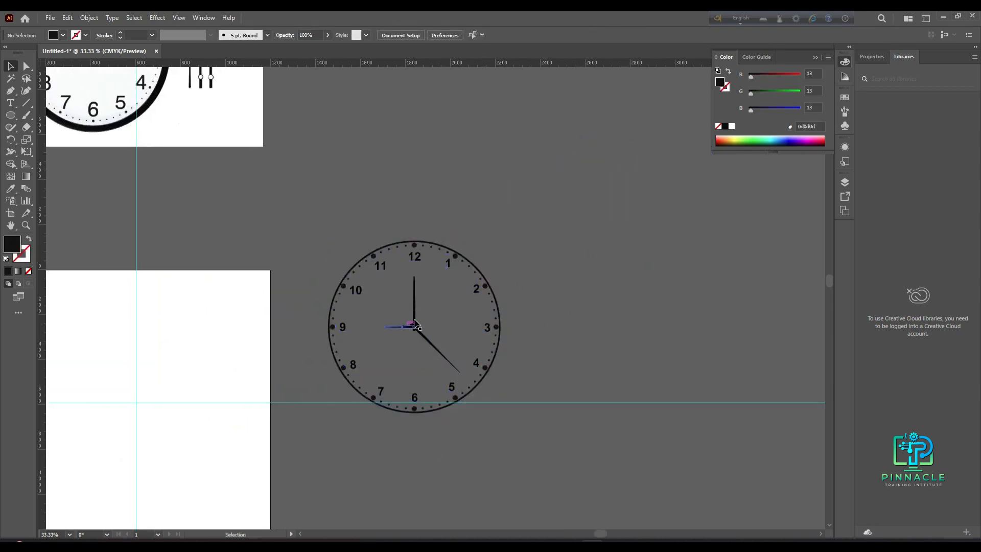
key(ctrl+z)
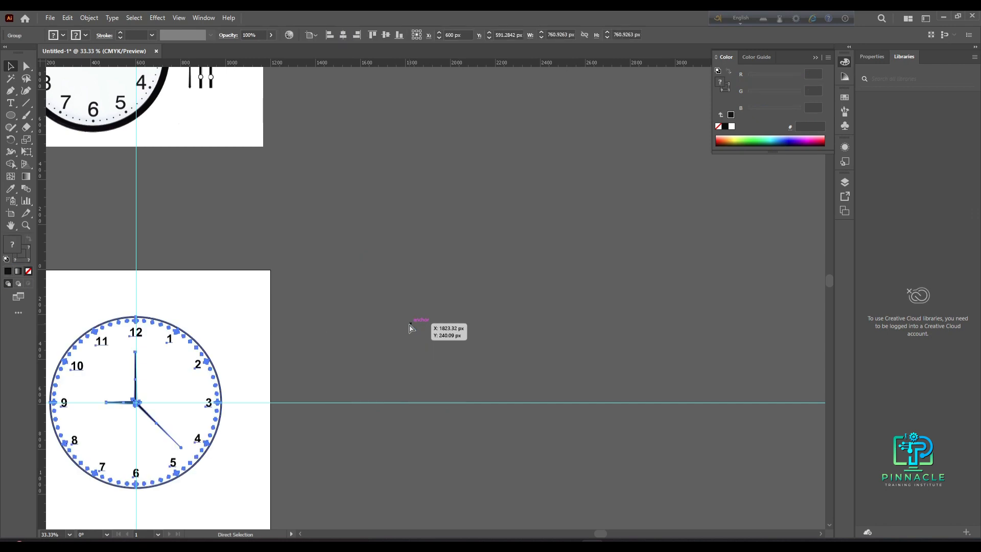
drag(307, 472, 431, 392)
right_click(384, 401)
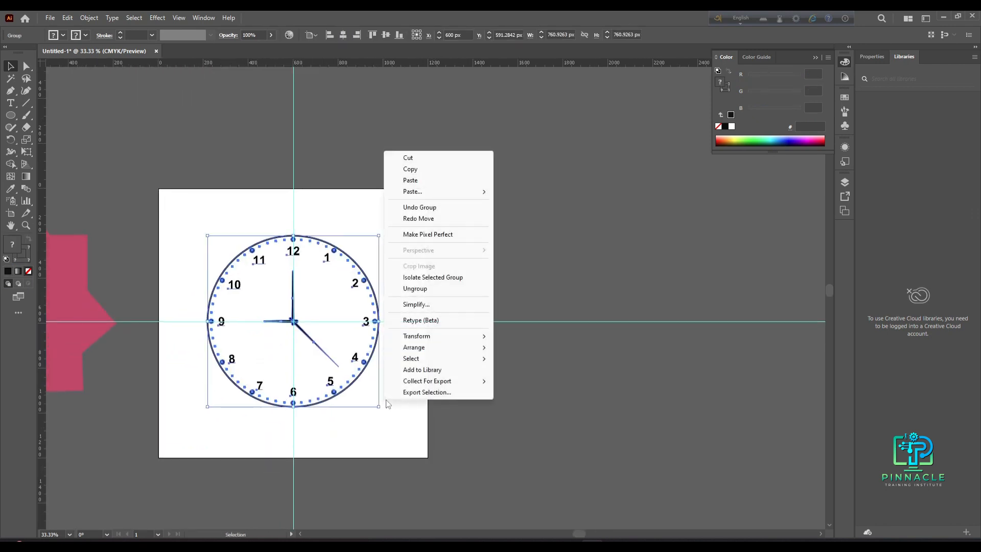
click(458, 422)
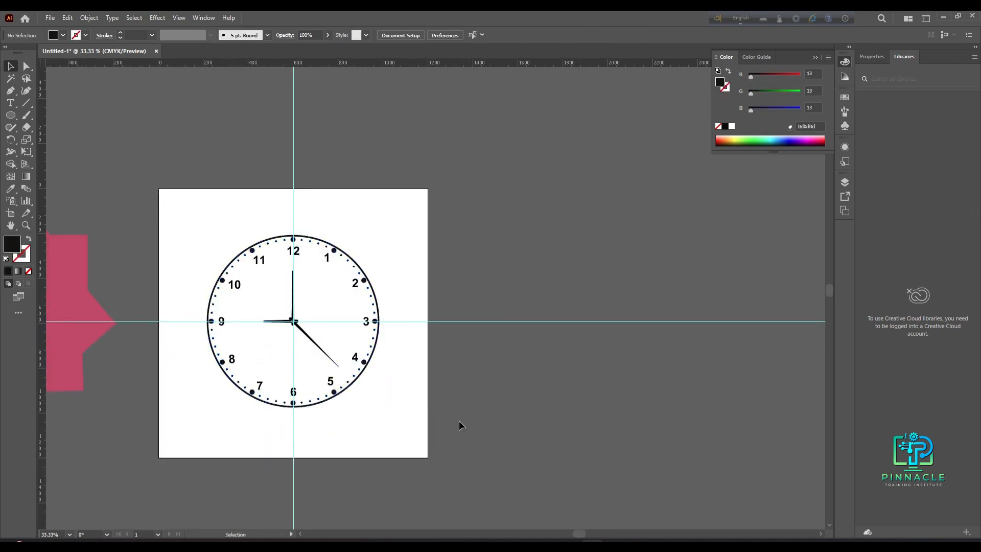
- Hide the guides to view the finished clock face
right_click(408, 436)
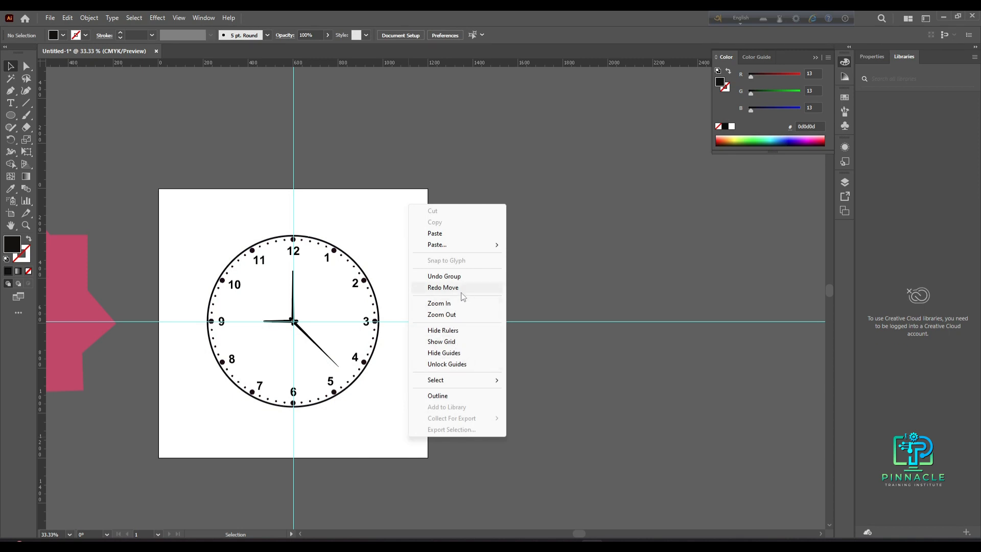
click(466, 359)
scroll(368, 393, up, 1)
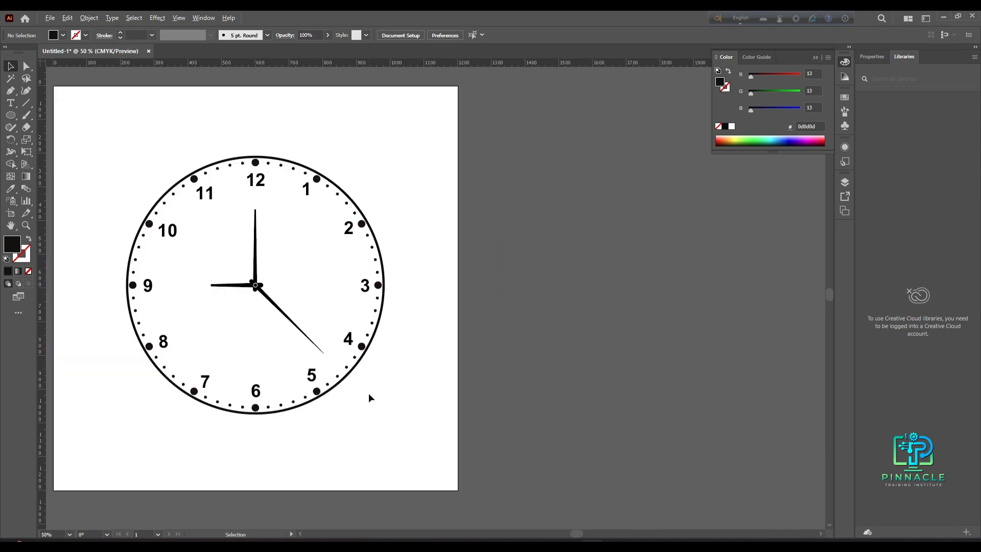
scroll(369, 393, left, 5)
drag(227, 171, 540, 410)
click(581, 406)
scroll(502, 412, up, 3)
scroll(501, 411, down, 2)
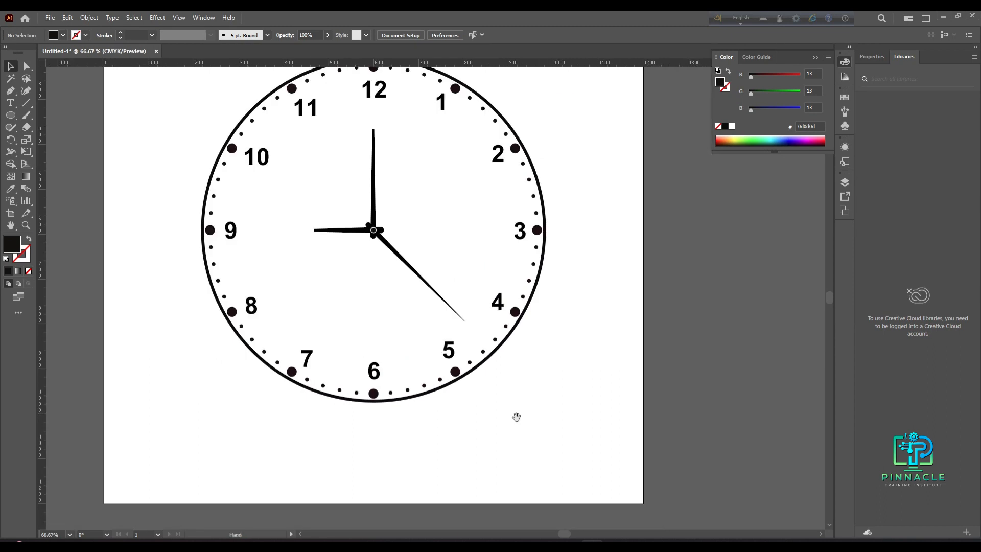
scroll(516, 416, up, 1)
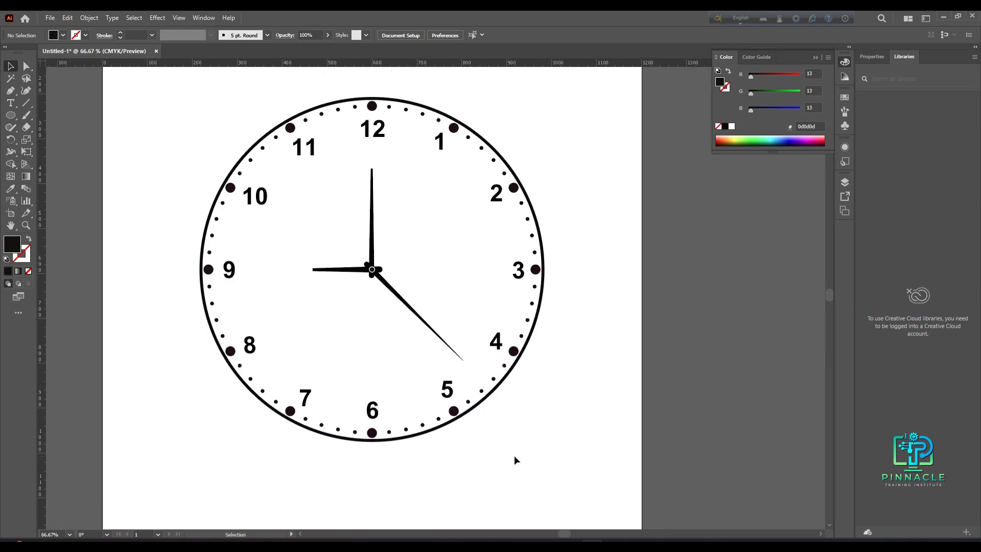